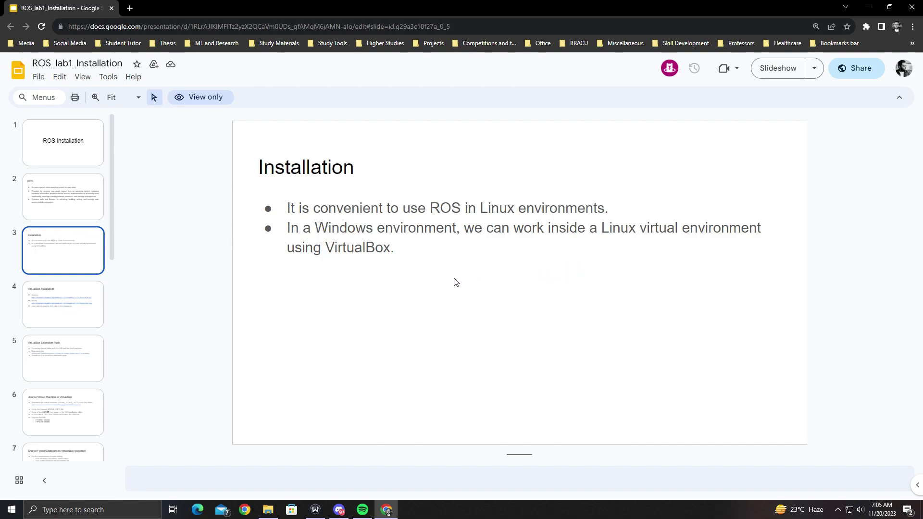
Step: Review the slides on VirtualBox installation, the VirtualBox Extension Pack and the Ubuntu virtual machine in VirtualBox
left_click(80, 297)
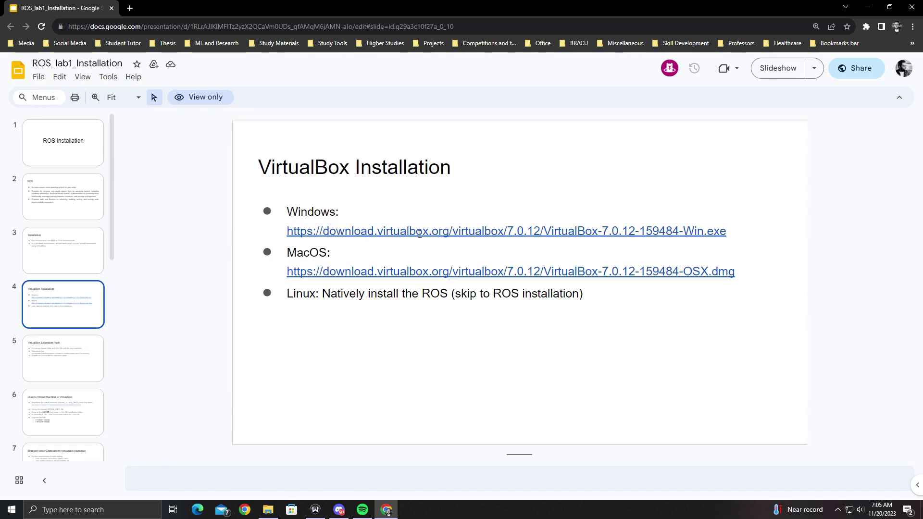
left_click(83, 357)
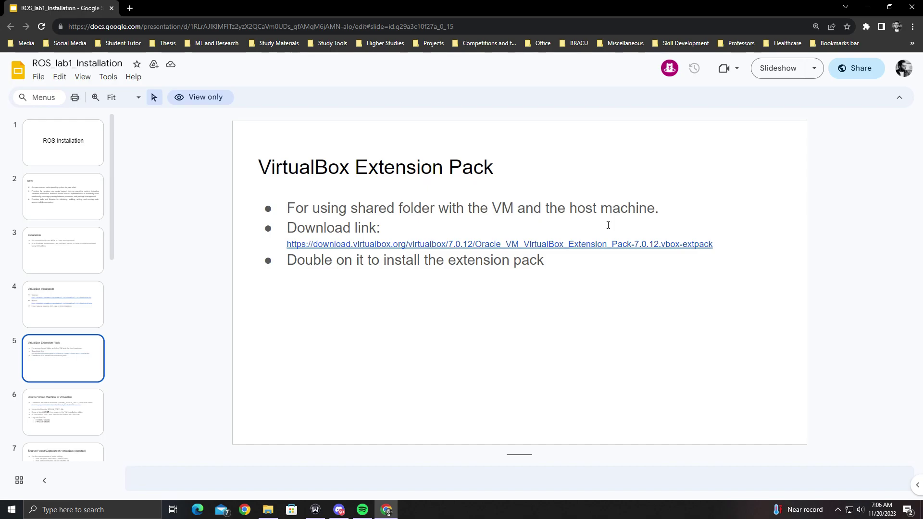
scroll(82, 370, "down", 1)
left_click(60, 354)
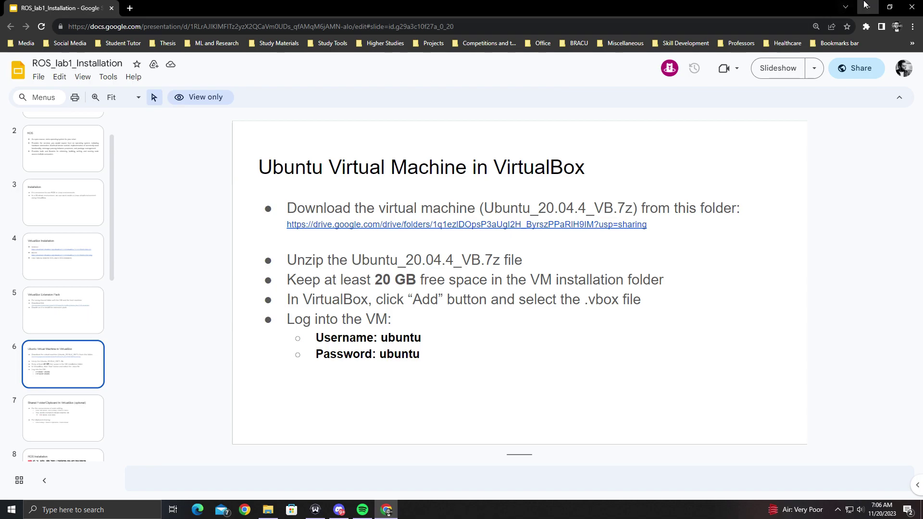
Step: Switch to File Explorer and create a folder named Ubuntu inside the Virtual Box Ubuntu folder
key("alt+Tab")
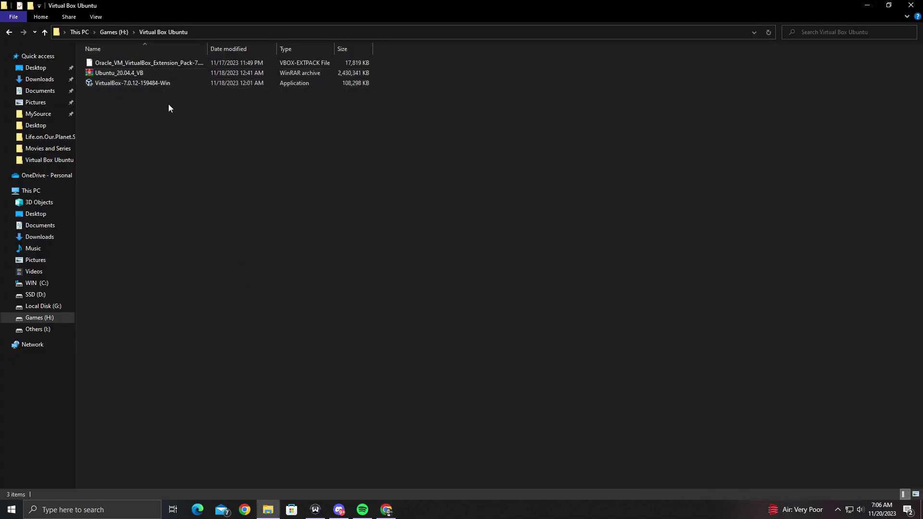
left_click(114, 67)
left_click(129, 74)
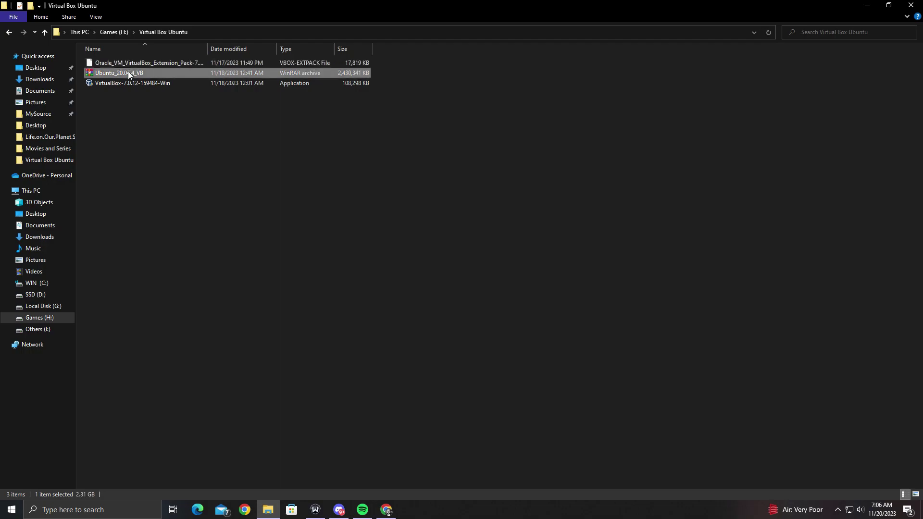
left_click(123, 82)
left_click(160, 141)
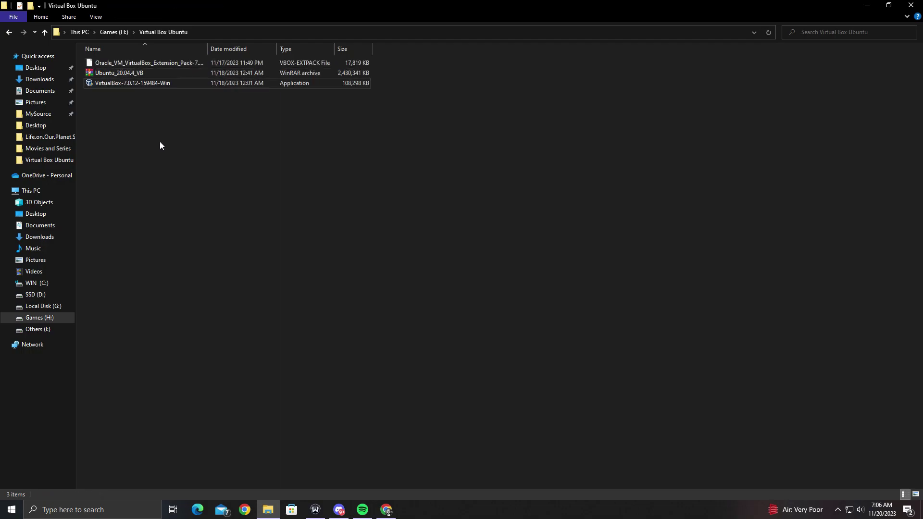
right_click(143, 158)
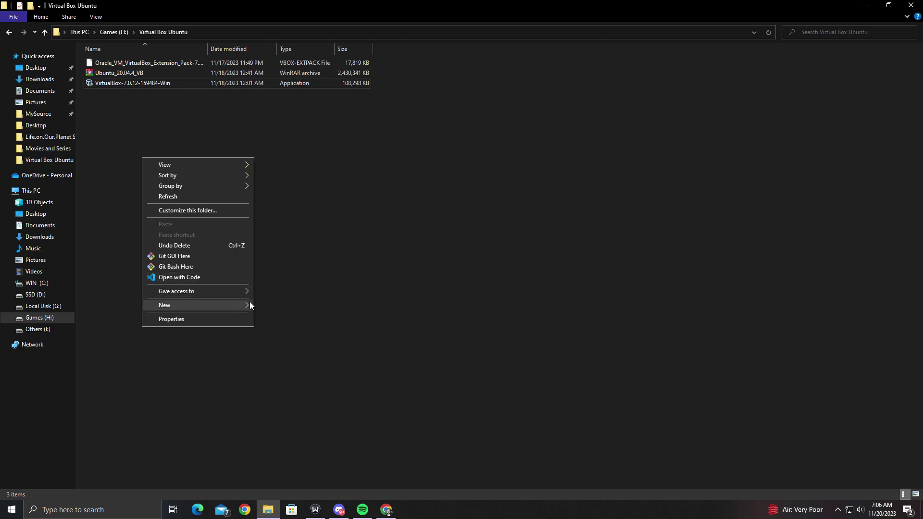
left_click(267, 306)
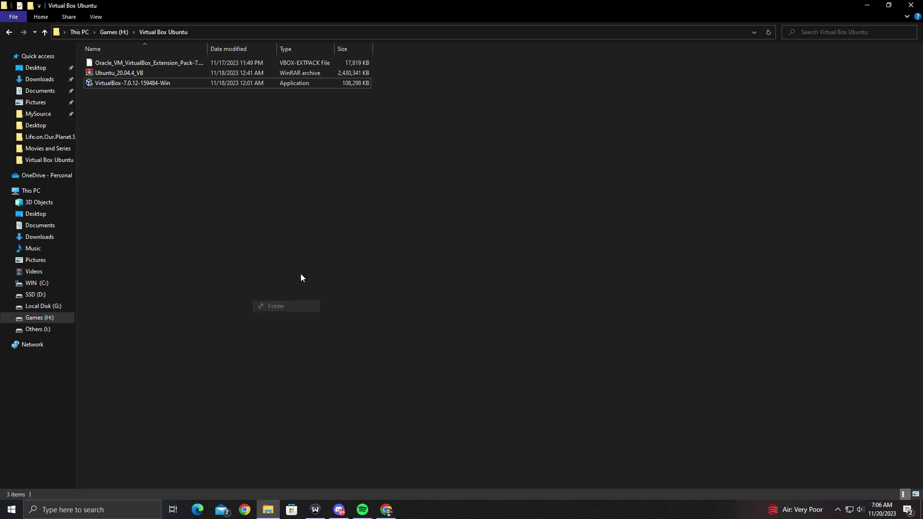
type("Ubuntu")
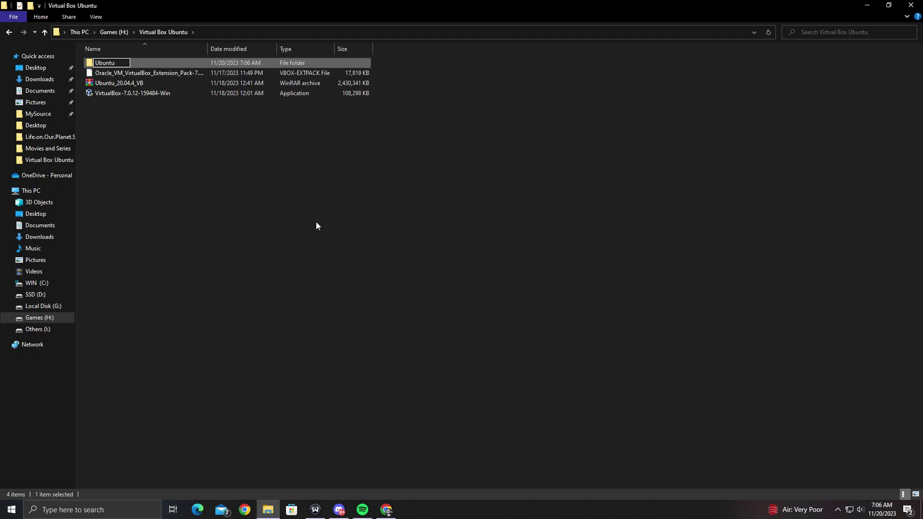
key("Return")
Step: Move the Ubuntu_20.04.4_VB archive into the Ubuntu folder
left_click(118, 131)
left_click_drag(120, 83, 108, 63)
left_click(444, 191)
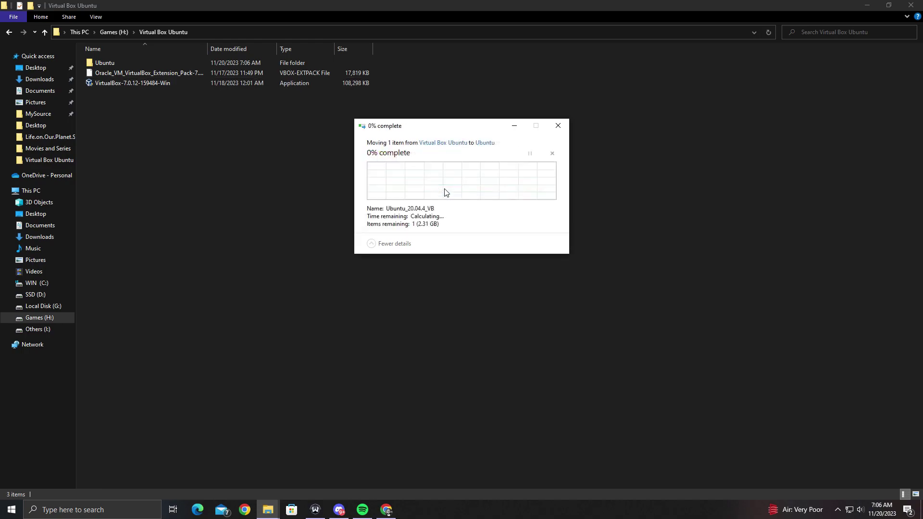
Step: Extract the Ubuntu_20.04.4_VB archive inside the Ubuntu folder, then return to the Virtual Box Ubuntu folder
double_click(118, 64)
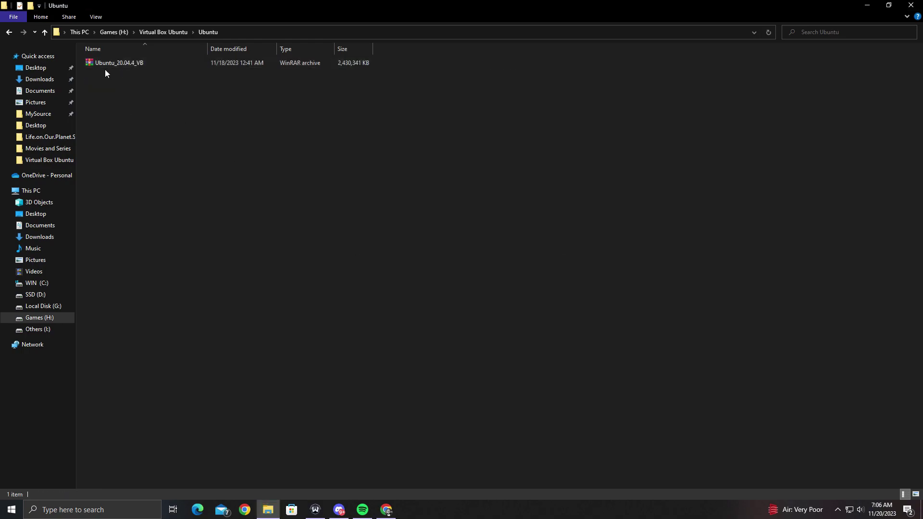
right_click(98, 63)
left_click(144, 134)
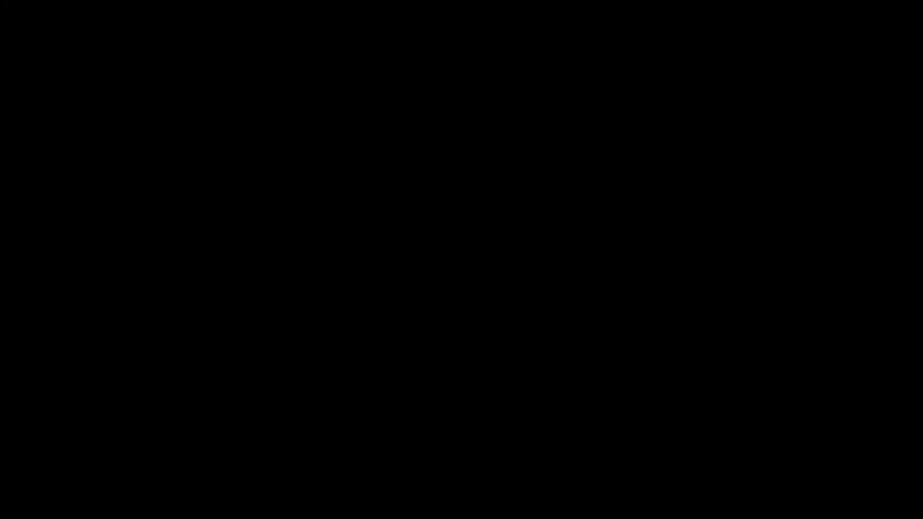
left_click(412, 319)
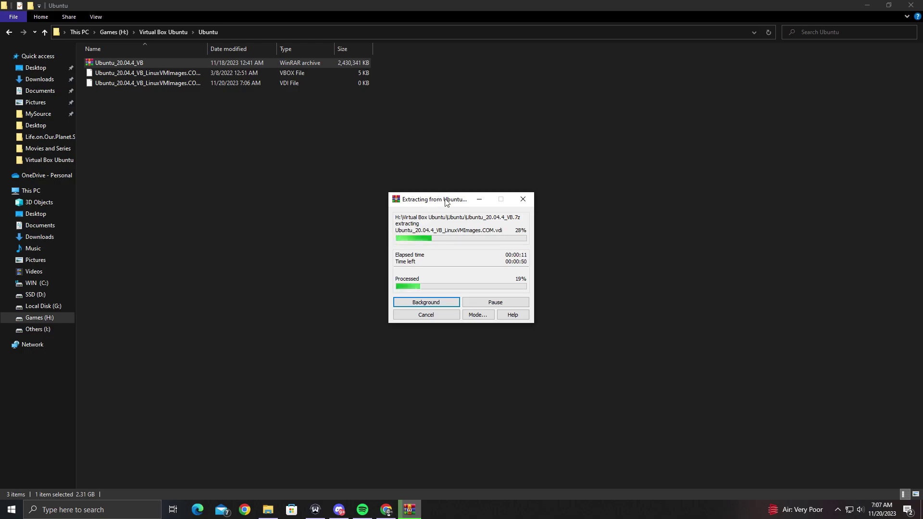
left_click_drag(445, 202, 408, 169)
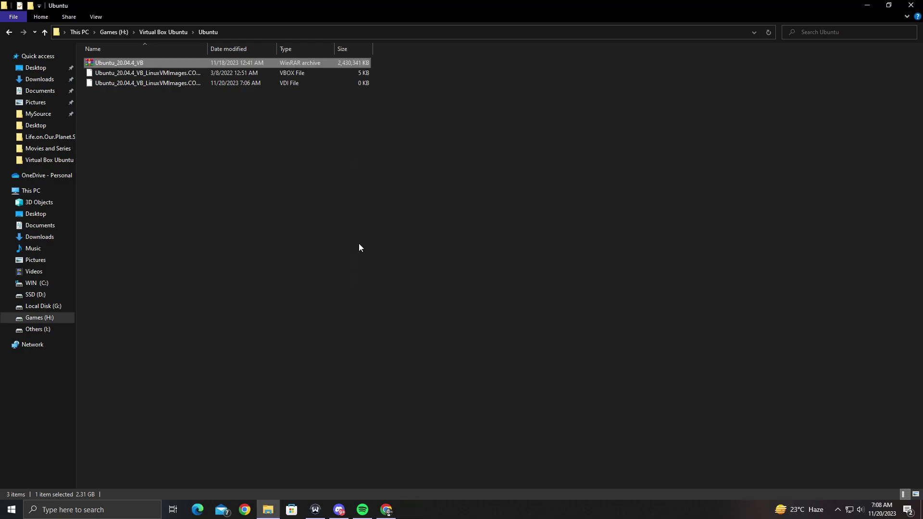
left_click(312, 240)
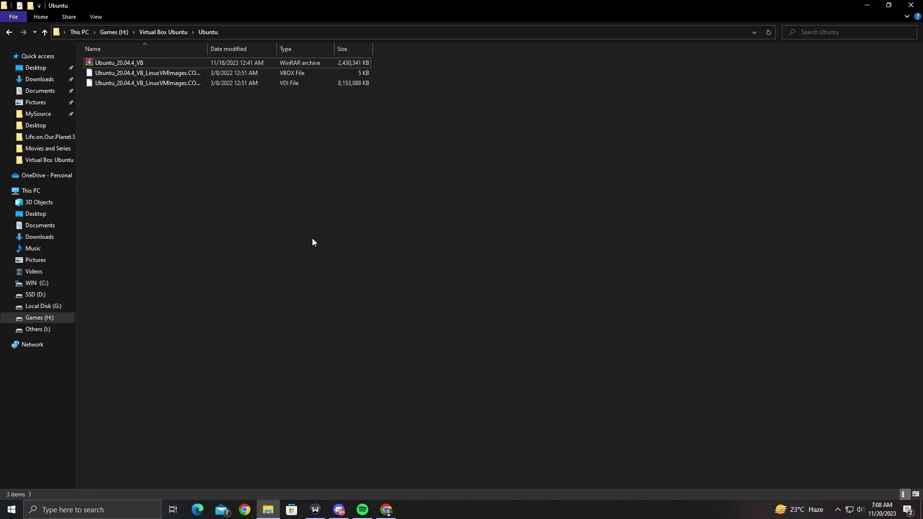
key("BackSpace")
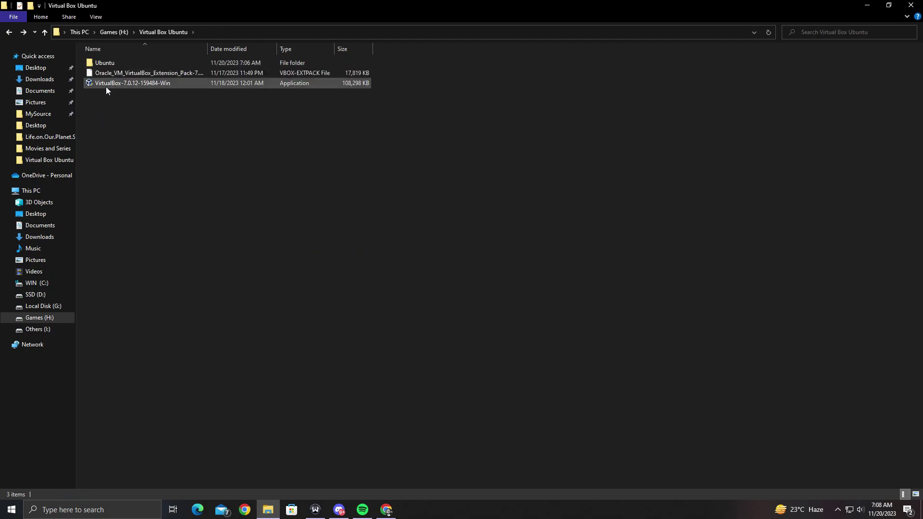
left_click(106, 83)
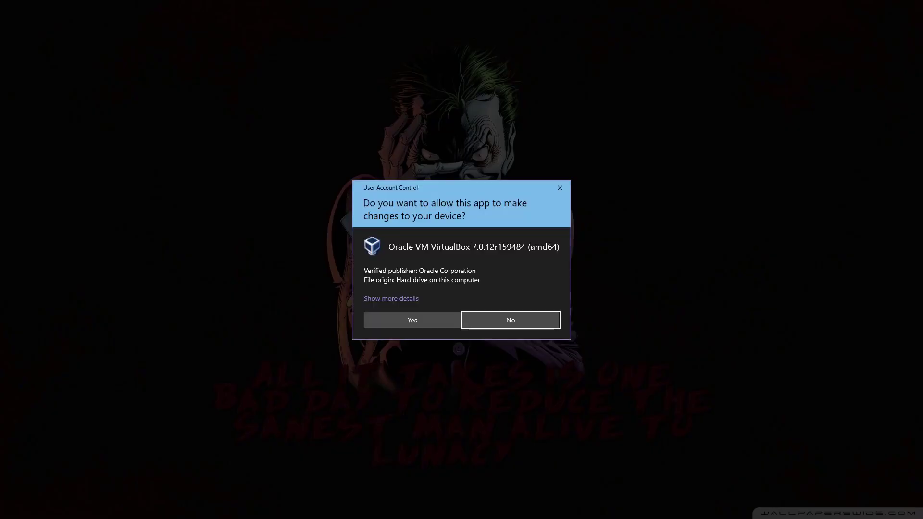
left_click(412, 319)
left_click(262, 228)
Step: Create a folder named Virtual Box inside the Virtual Box Ubuntu folder
right_click(163, 153)
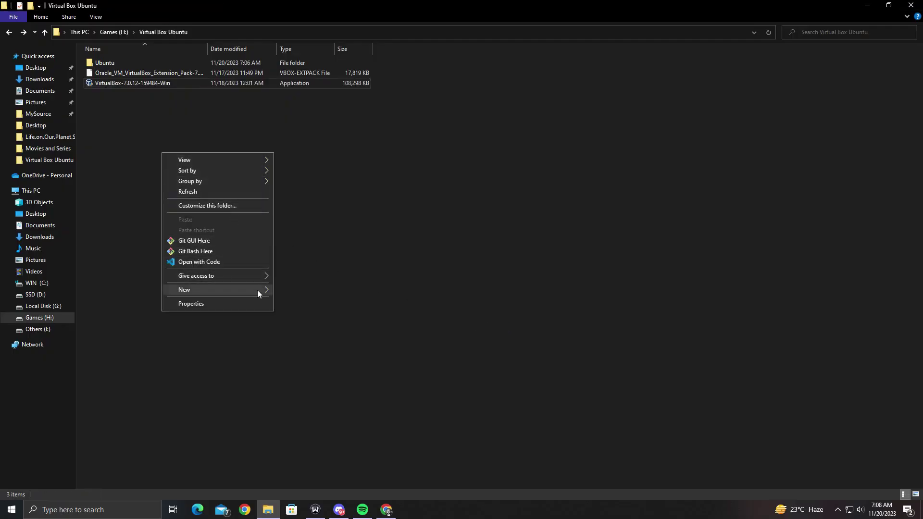
left_click(285, 290)
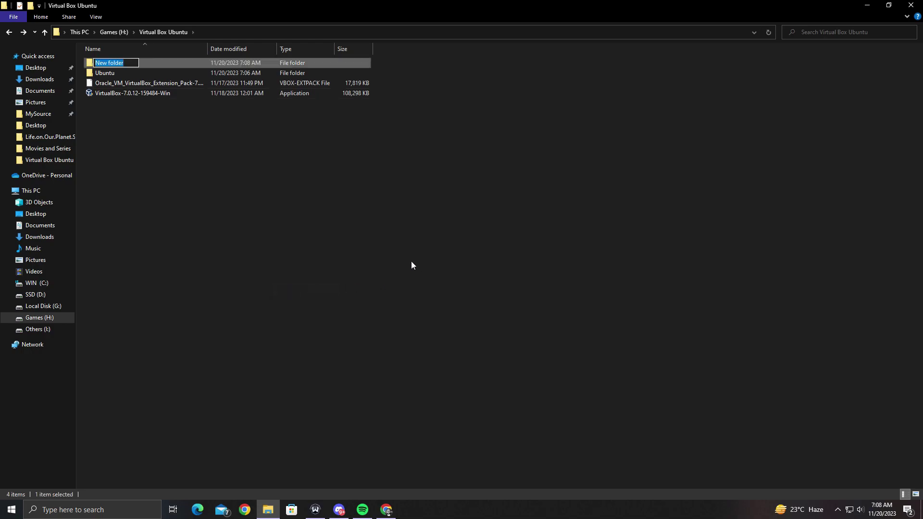
type("Virtual Box")
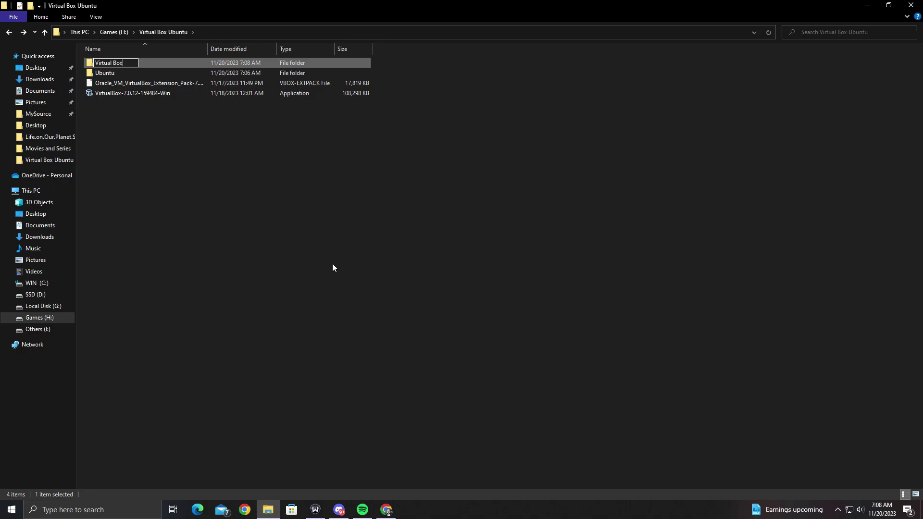
key("Return")
Step: Launch the VirtualBox-7.0.12-159484-Win installer, allow it to change the device, and proceed to the custom setup page
left_click(103, 94)
double_click(102, 93)
left_click(398, 317)
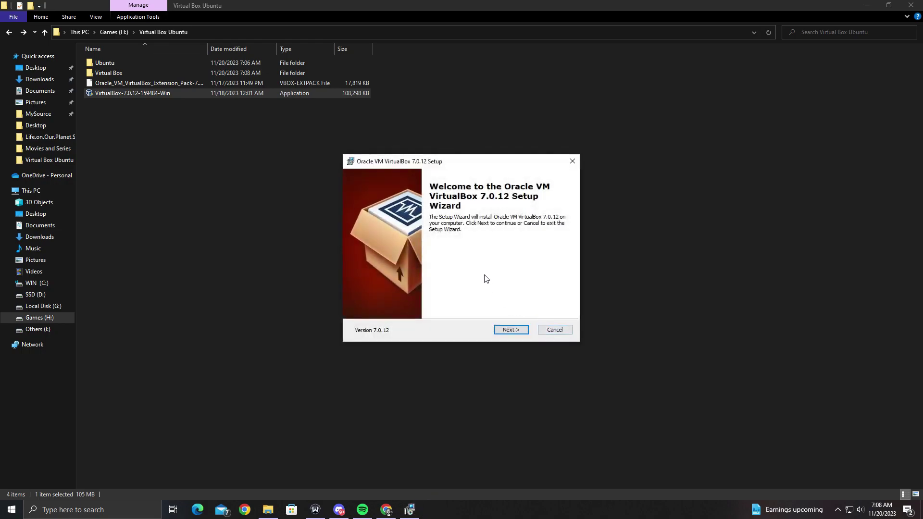
left_click(512, 330)
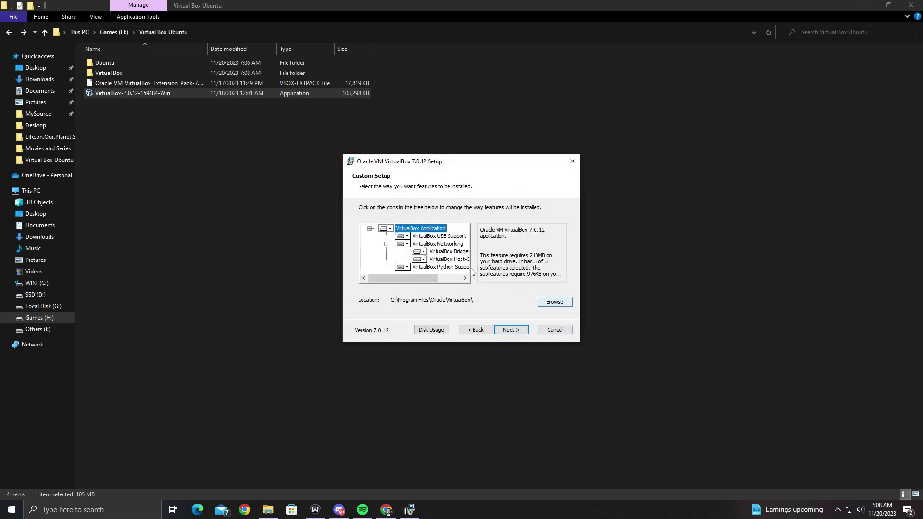
Step: Set the VirtualBox installation location to H:\Virtual Box Ubuntu\Virtual Box\
left_click(553, 302)
left_click(540, 211)
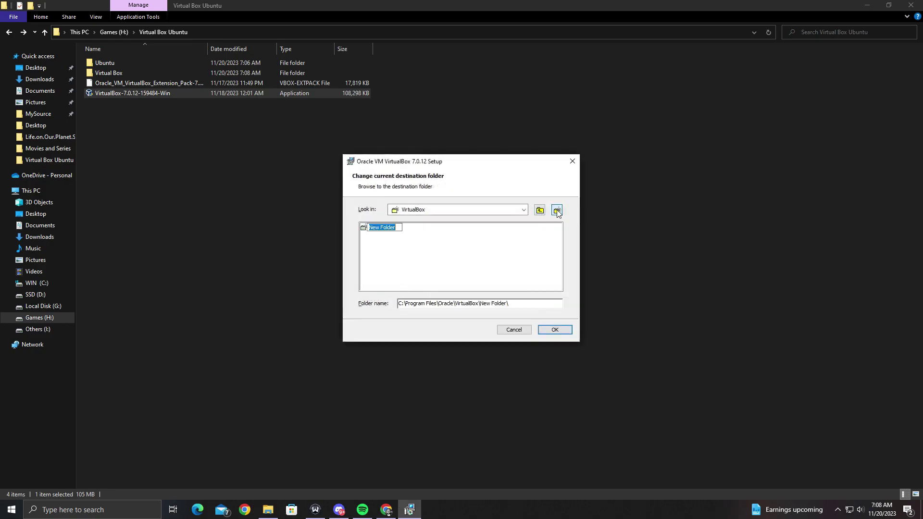
left_click(542, 212)
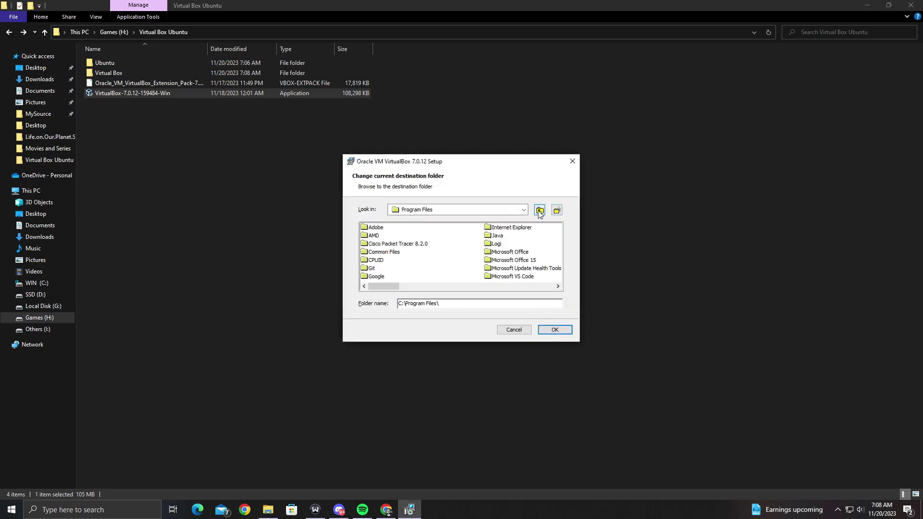
left_click(541, 211)
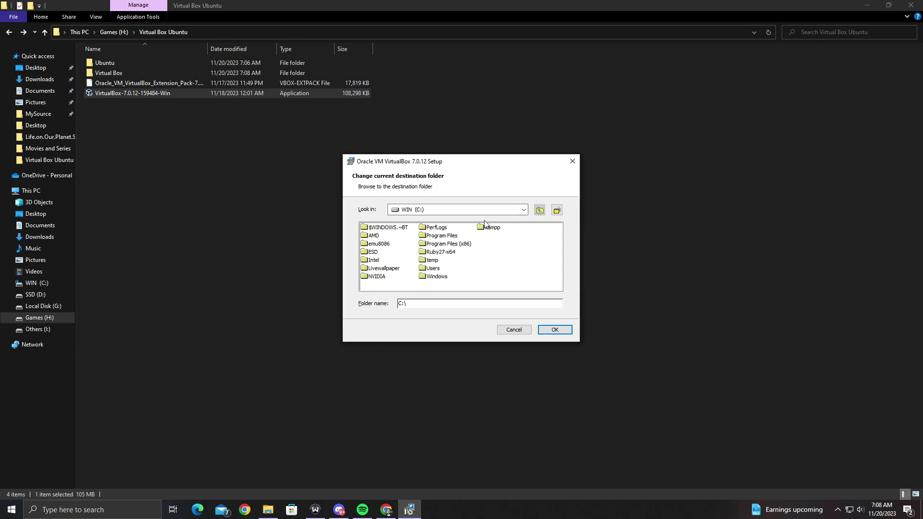
left_click(474, 212)
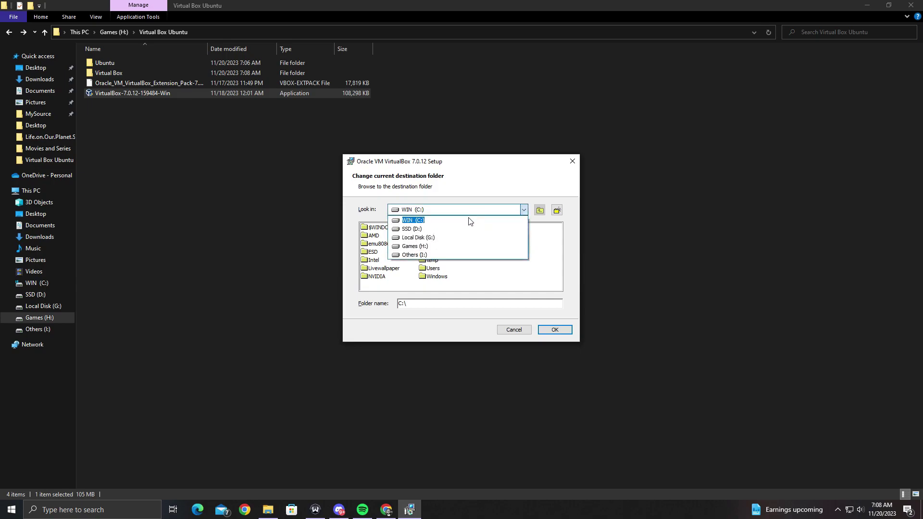
left_click(417, 246)
scroll(422, 264, "down", 2)
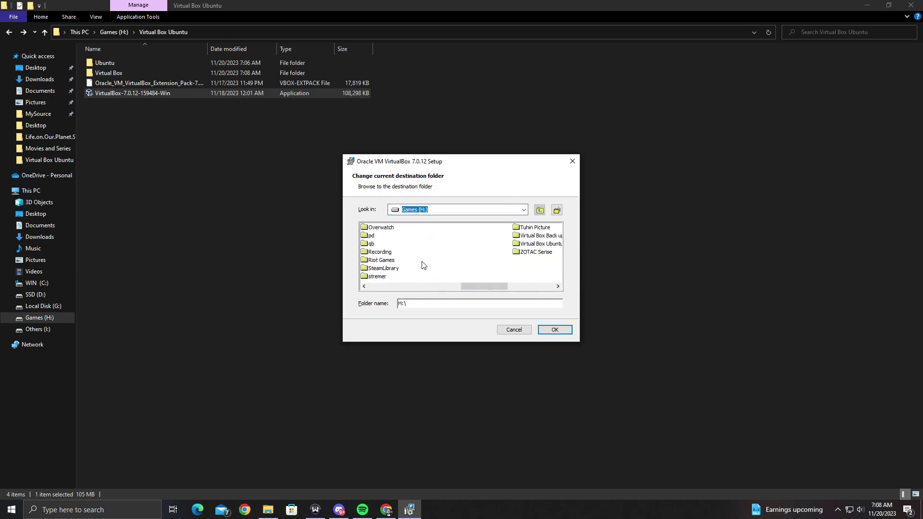
double_click(543, 244)
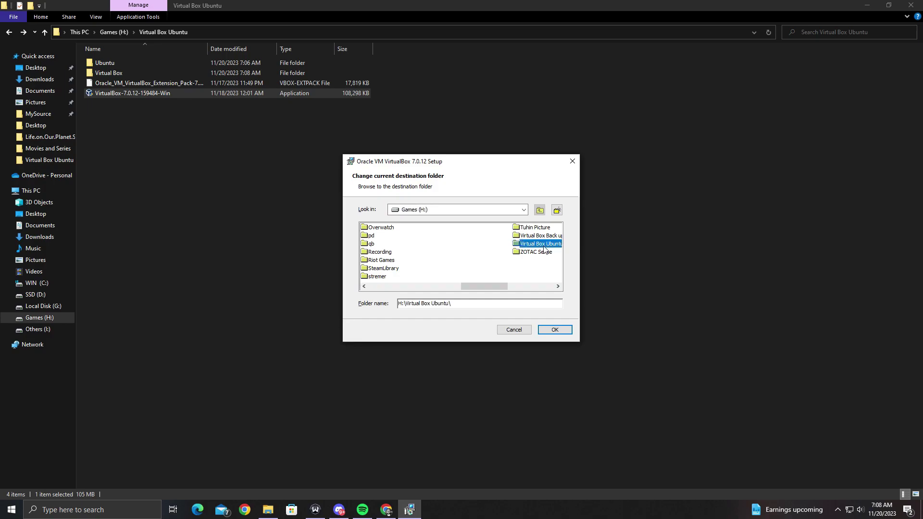
left_click(385, 237)
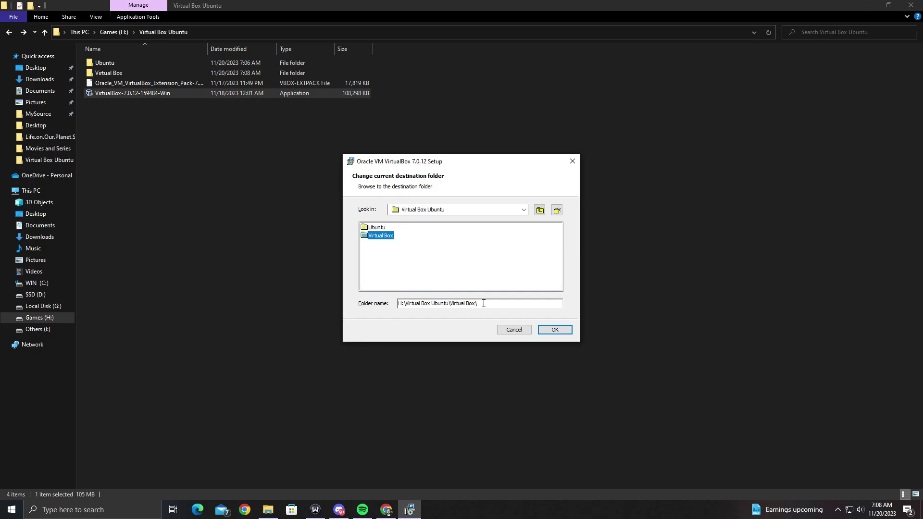
left_click(554, 330)
Step: Install VirtualBox, accepting the network interface reset, and finish the setup with VirtualBox set to start after installation
left_click(513, 330)
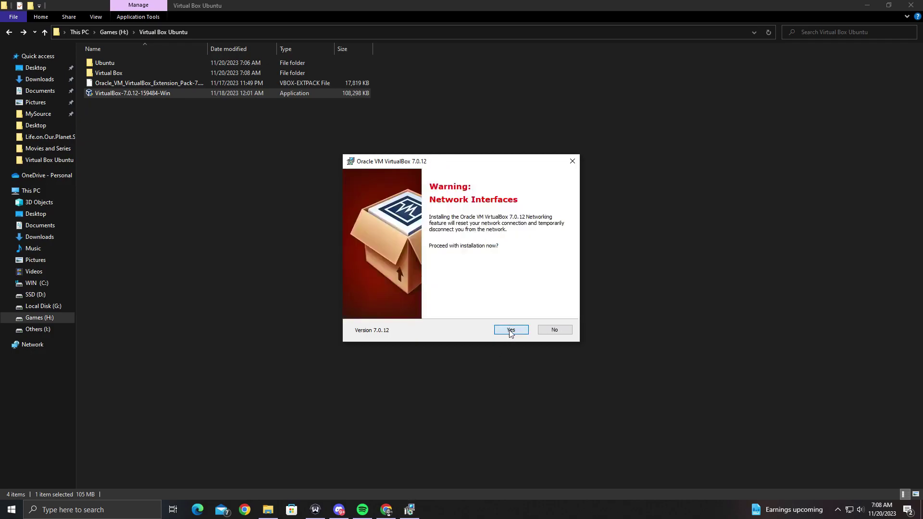
left_click(510, 331)
left_click(509, 330)
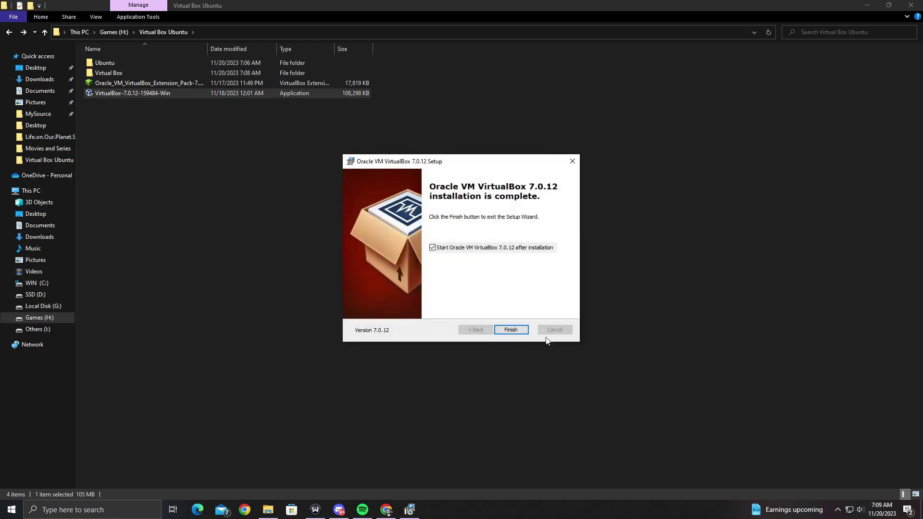
left_click(523, 329)
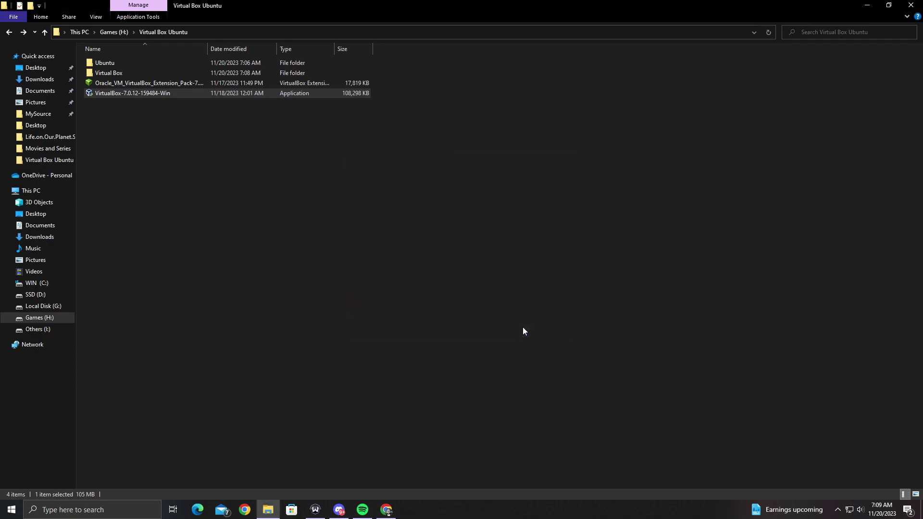
Step: Install the Oracle VM VirtualBox Extension Pack from the Virtual Box Ubuntu folder, accepting its license and allowing the device changes
left_click(108, 83)
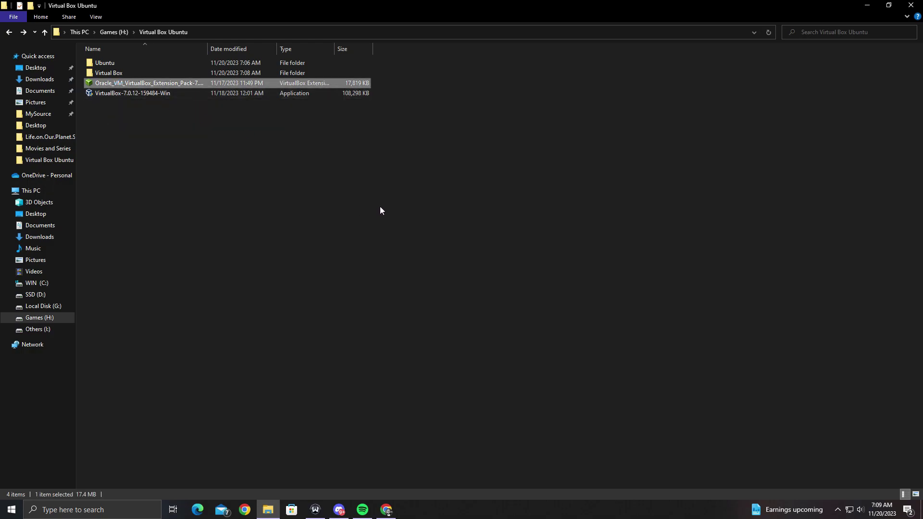
key("Return")
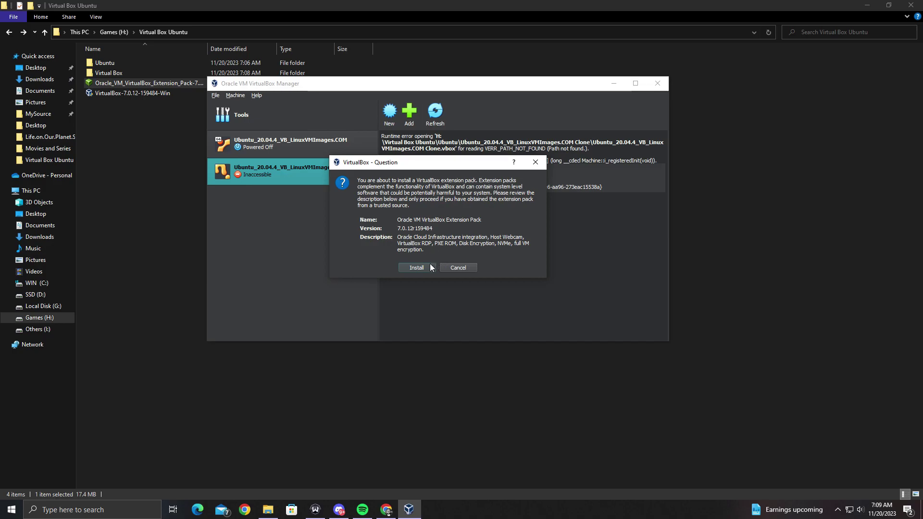
left_click(421, 267)
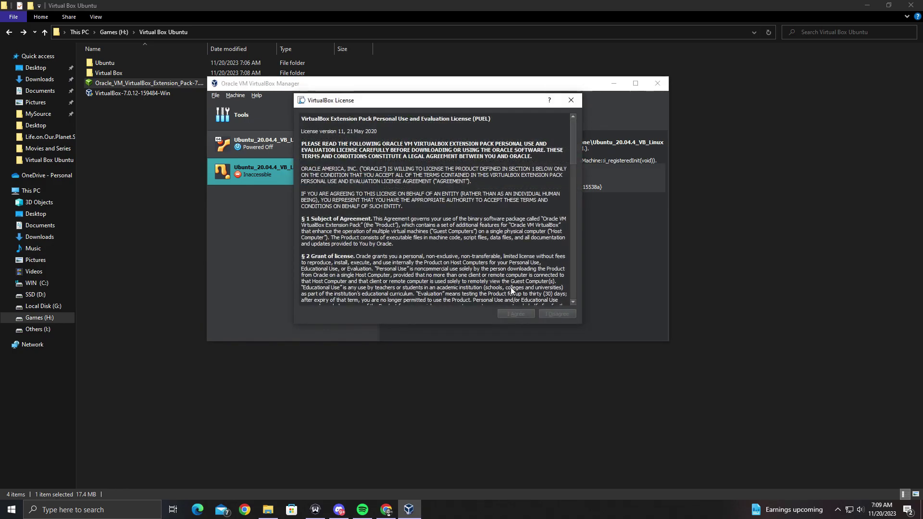
scroll(509, 274, "down", 20)
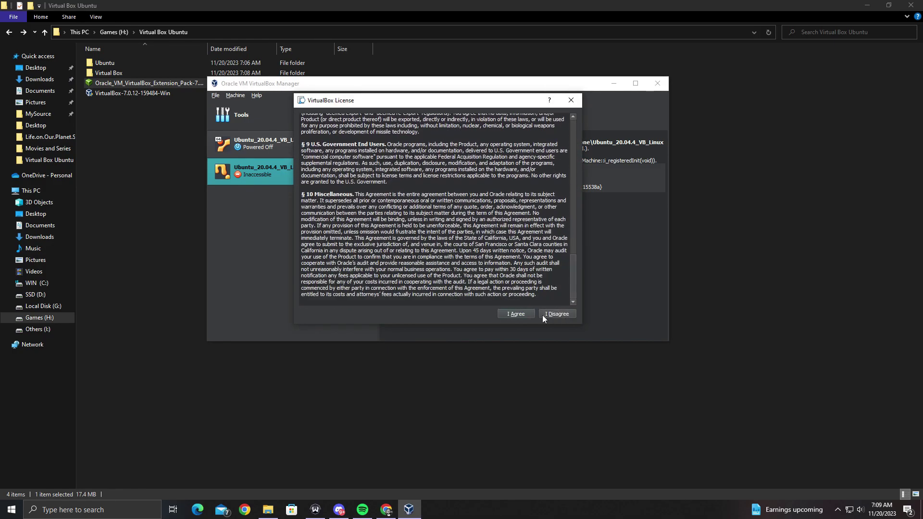
left_click(516, 314)
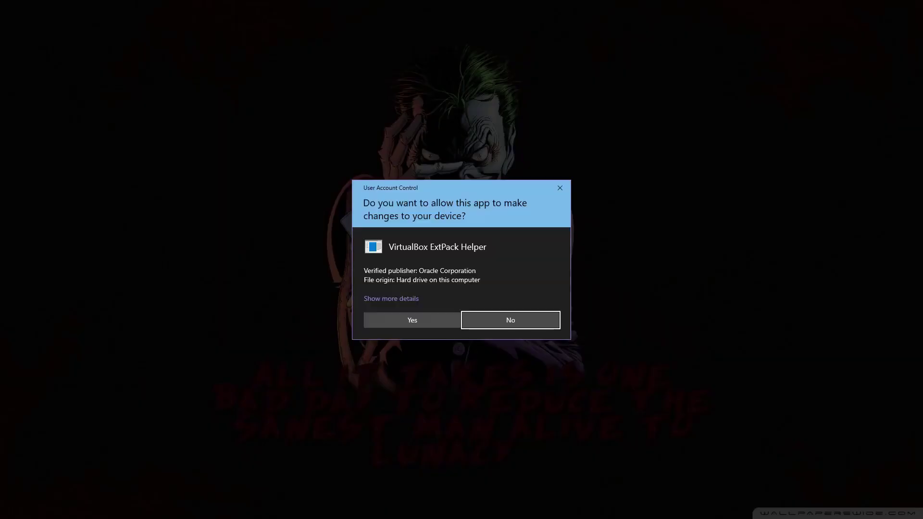
left_click(418, 321)
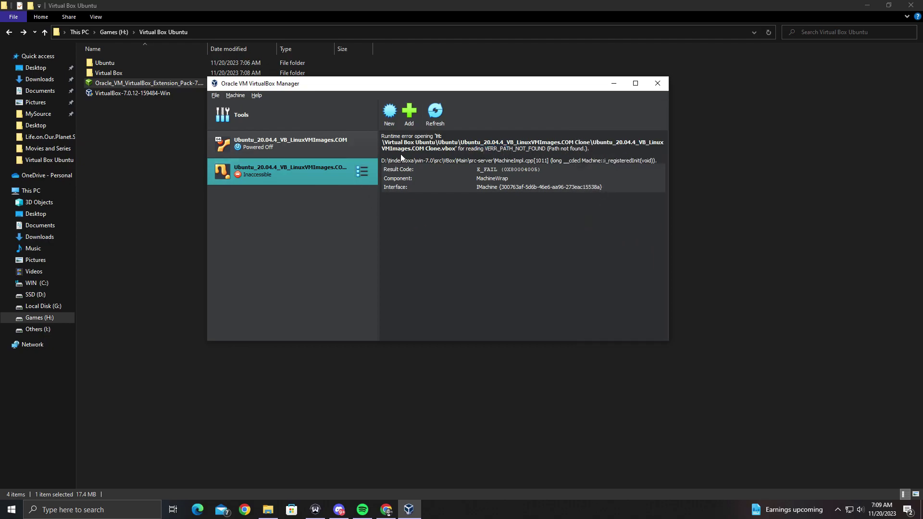
Step: Try to add the Ubuntu_20.04.4_VB_LinuxVMImages.COM machine file from H:\Virtual Box Ubuntu\Ubuntu to VirtualBox, and dismiss the resulting notification
left_click_drag(433, 90, 484, 134)
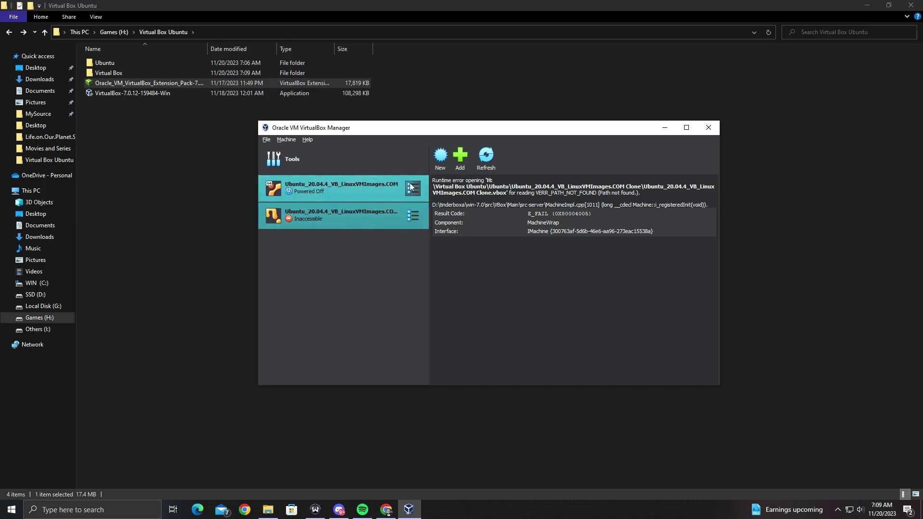
left_click(457, 159)
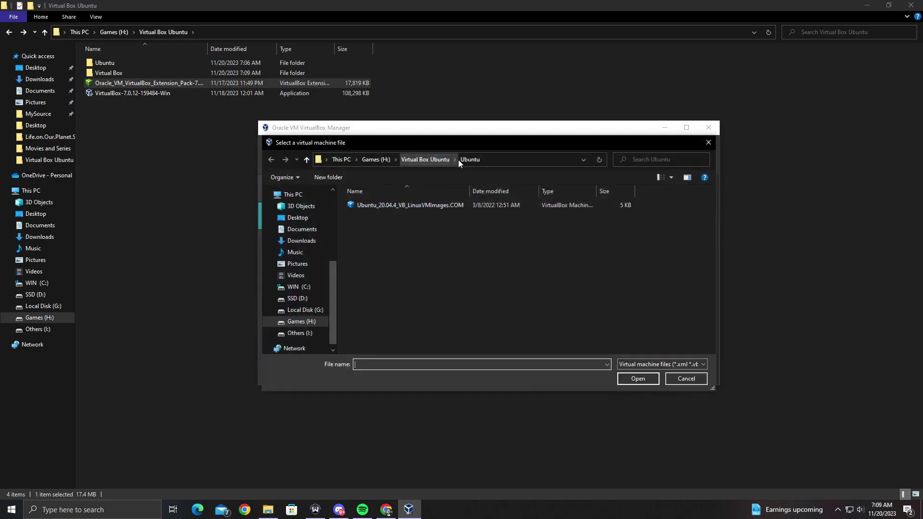
scroll(312, 305, "down", 1)
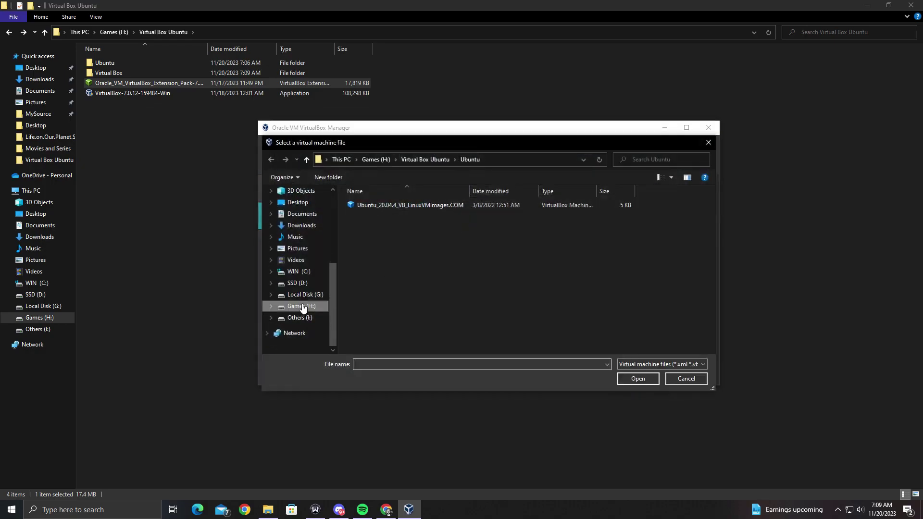
left_click(302, 308)
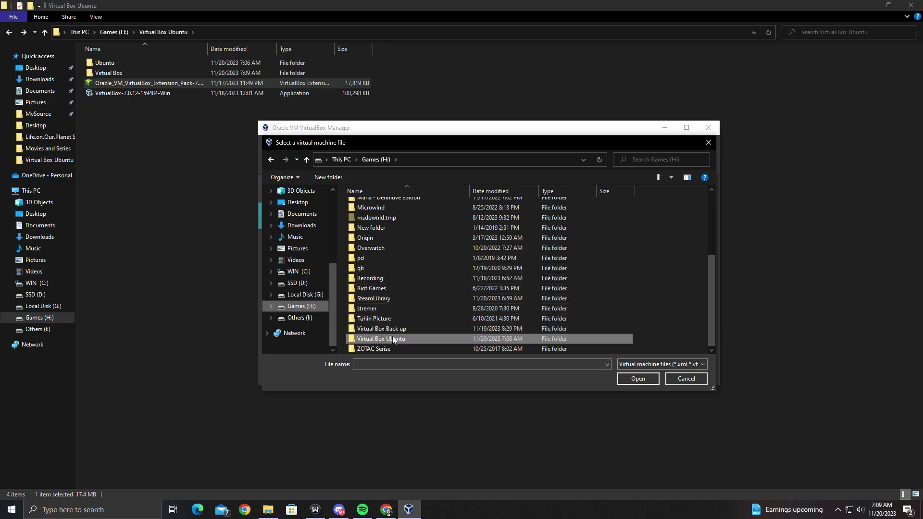
double_click(392, 339)
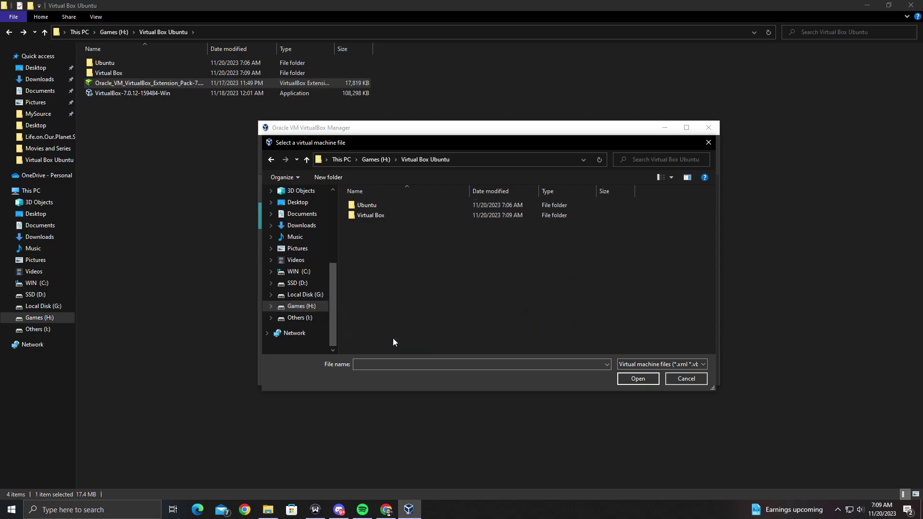
double_click(370, 206)
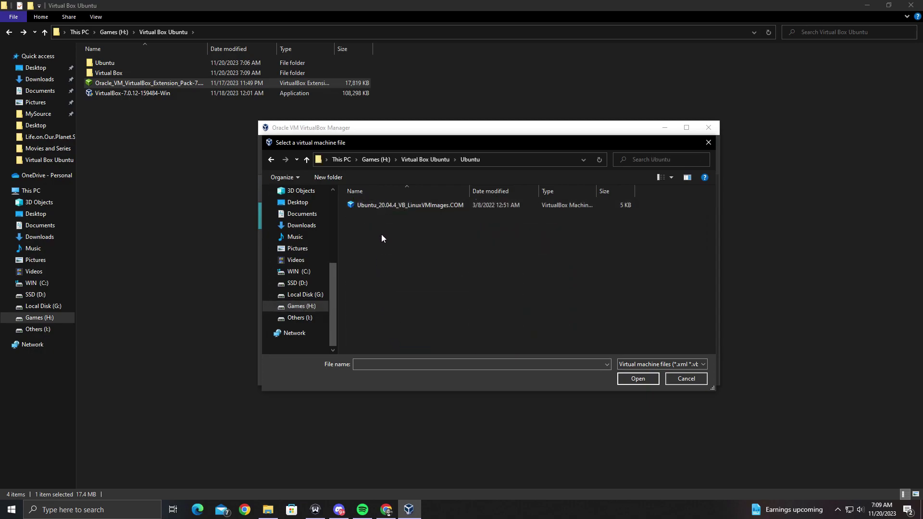
double_click(396, 205)
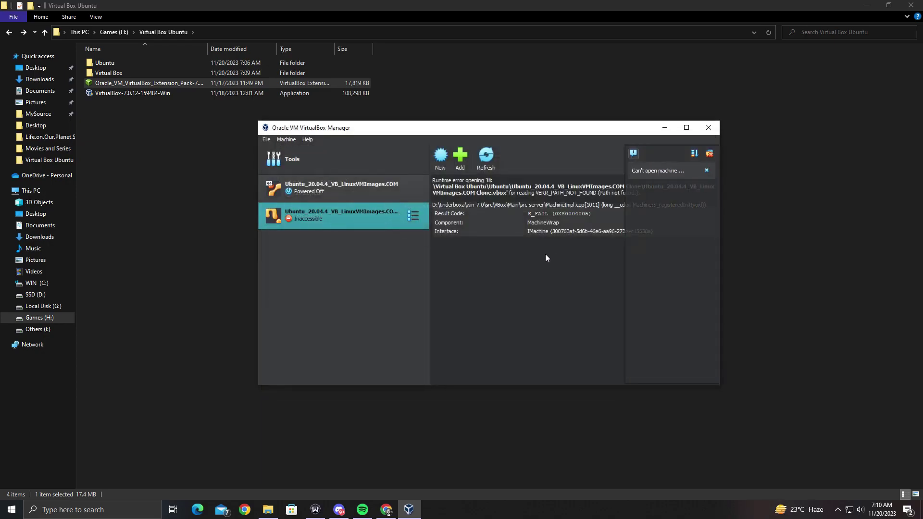
left_click(707, 171)
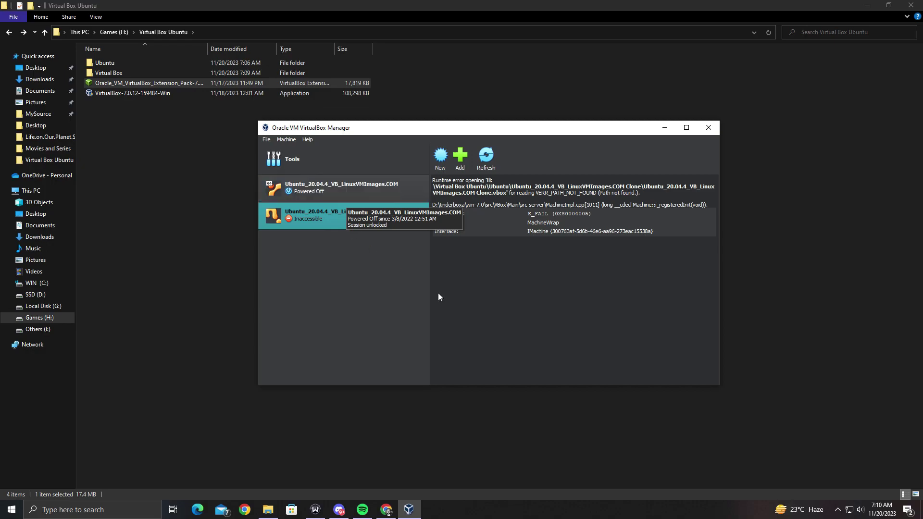
Step: Try to power up the Ubuntu_20.04.4_VB_LinuxVMImages.COM virtual machine and close its notification
left_click(304, 186)
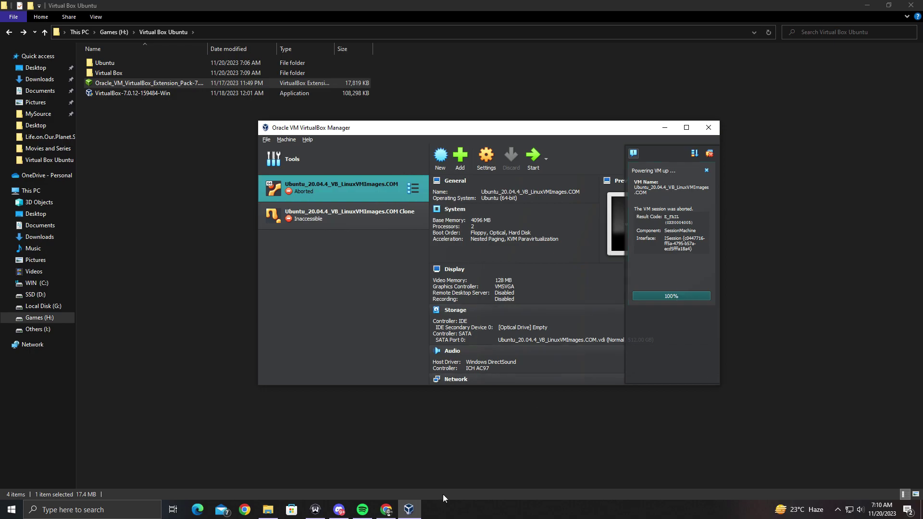
left_click(408, 510)
left_click(409, 510)
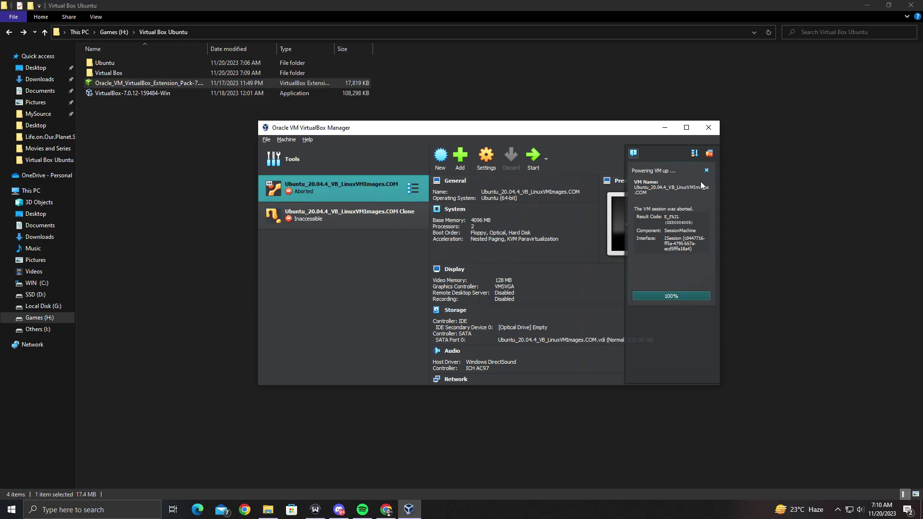
left_click(706, 169)
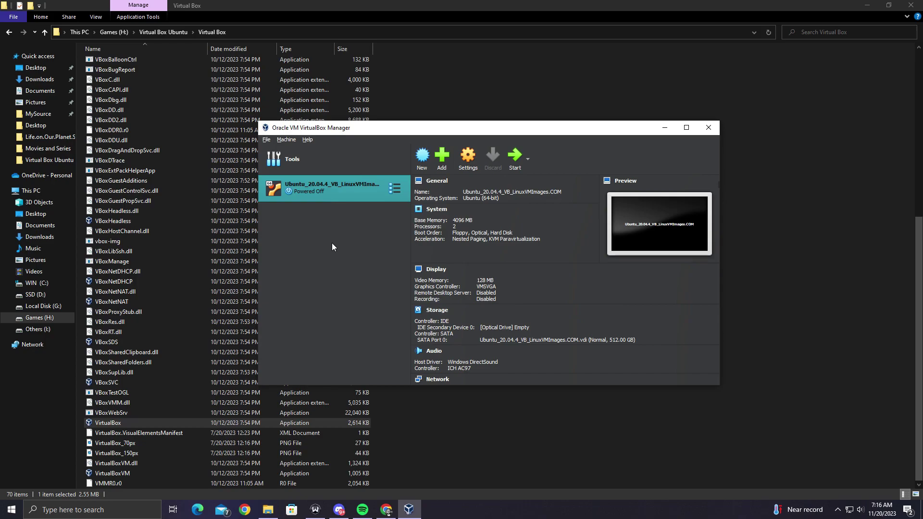
Step: Start the Ubuntu_20.04.4_VB_LinuxVMImages.COM virtual machine and log in to the Ubuntu account with the account password given on the lab slide
double_click(306, 187)
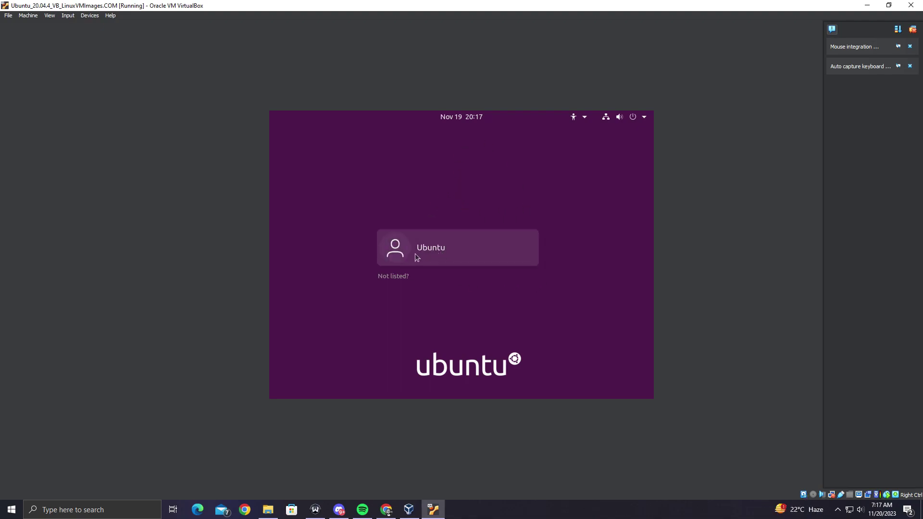
left_click(502, 245)
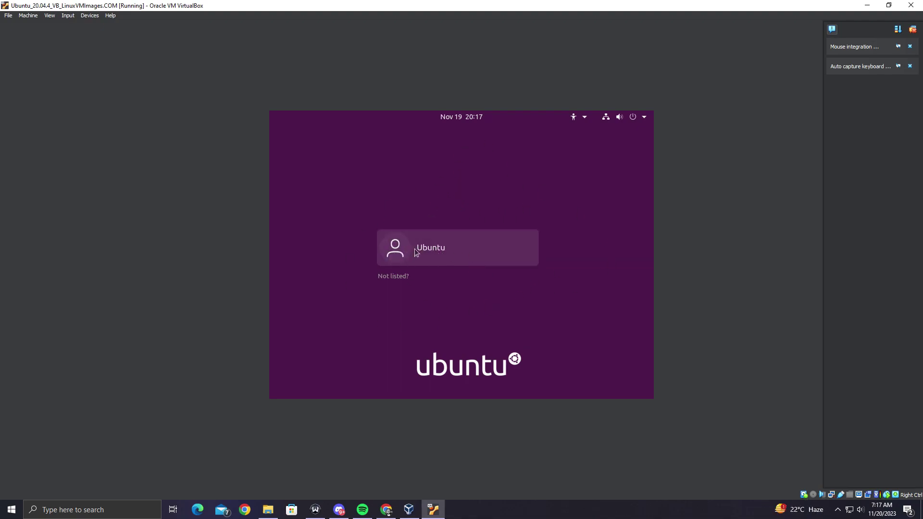
left_click(386, 509)
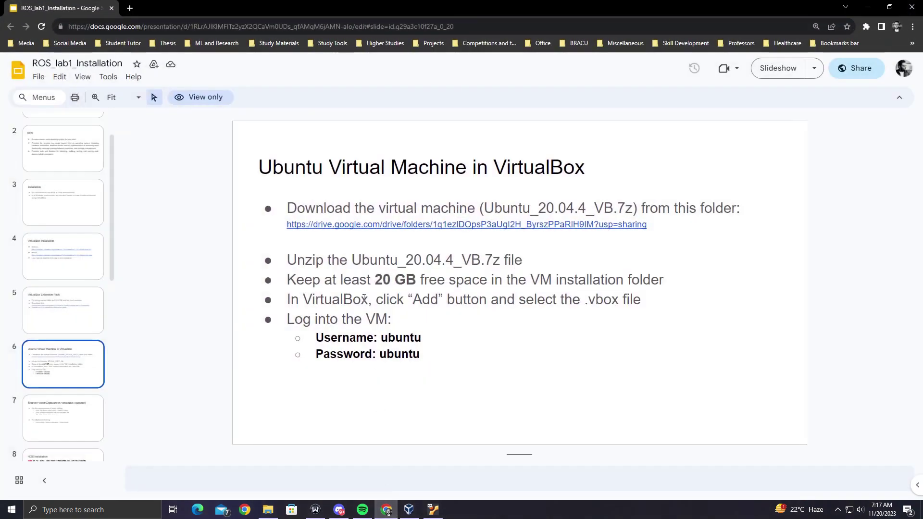
left_click(433, 509)
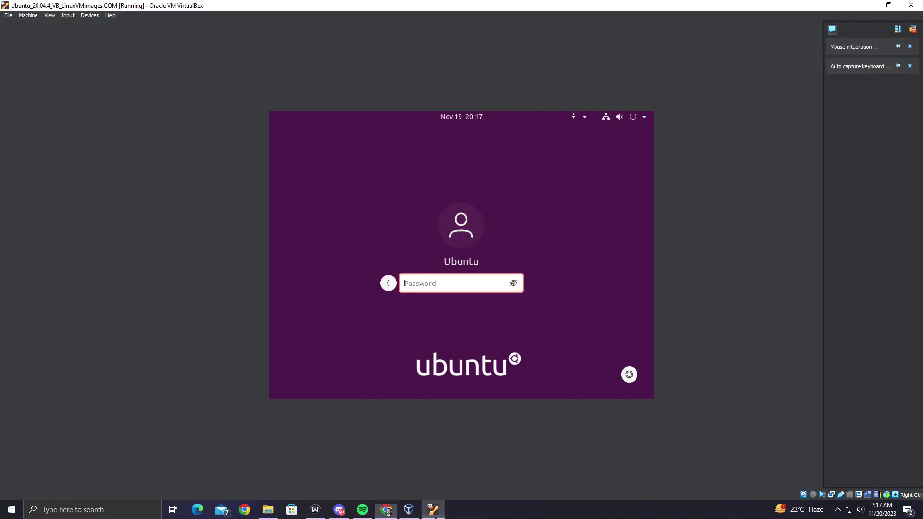
type("ubu")
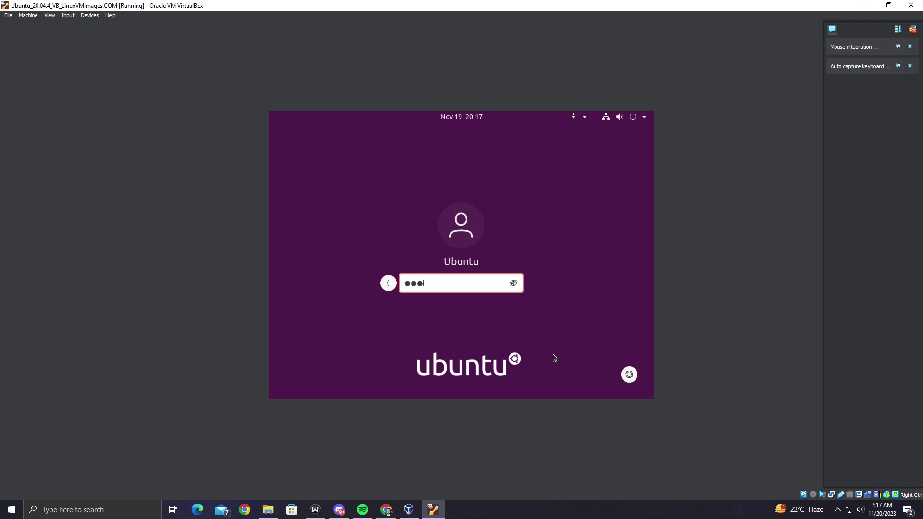
type("ntu")
left_click(513, 283)
key("Return")
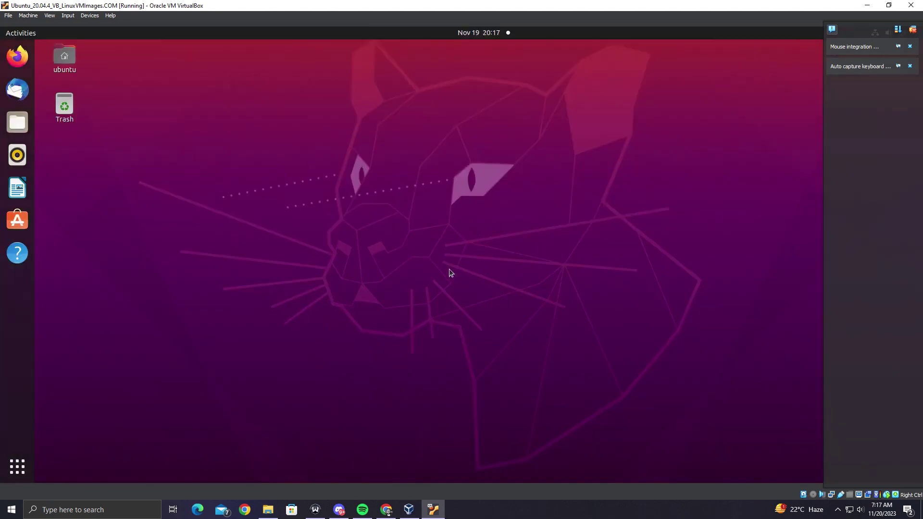
left_click_drag(290, 165, 469, 288)
left_click_drag(325, 169, 610, 319)
left_click_drag(289, 140, 668, 325)
Step: Switch to the ROS_lab1_Installation slides in Chrome and examine slide 7 for the shared folder command and the clipboard sharing setting
left_click(388, 512)
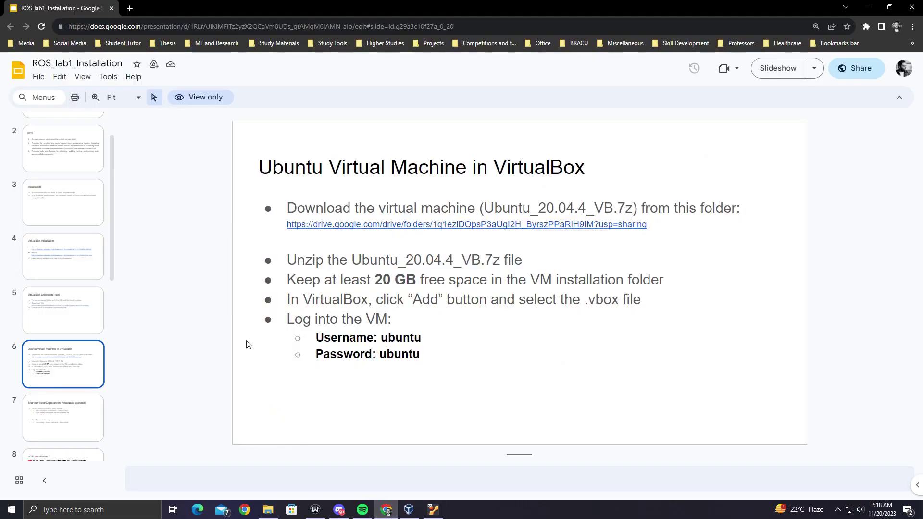
scroll(80, 350, "down", 2)
left_click(72, 325)
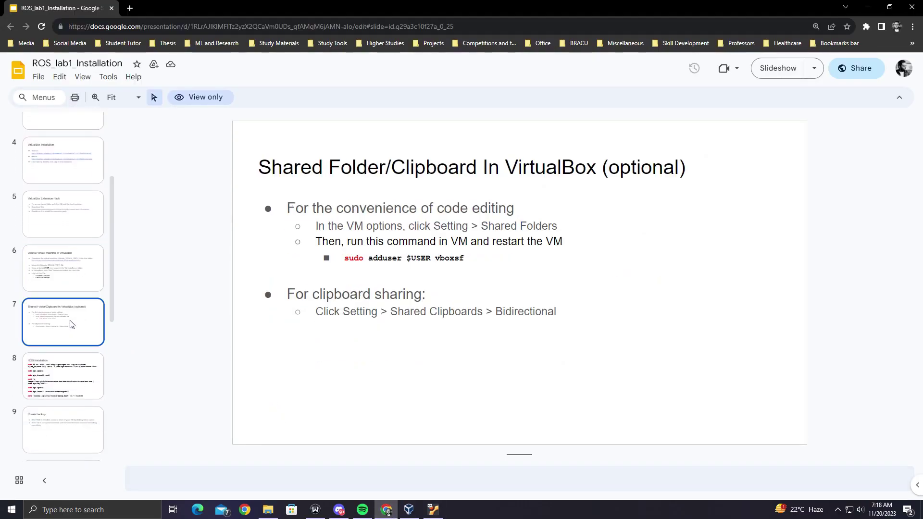
left_click(433, 509)
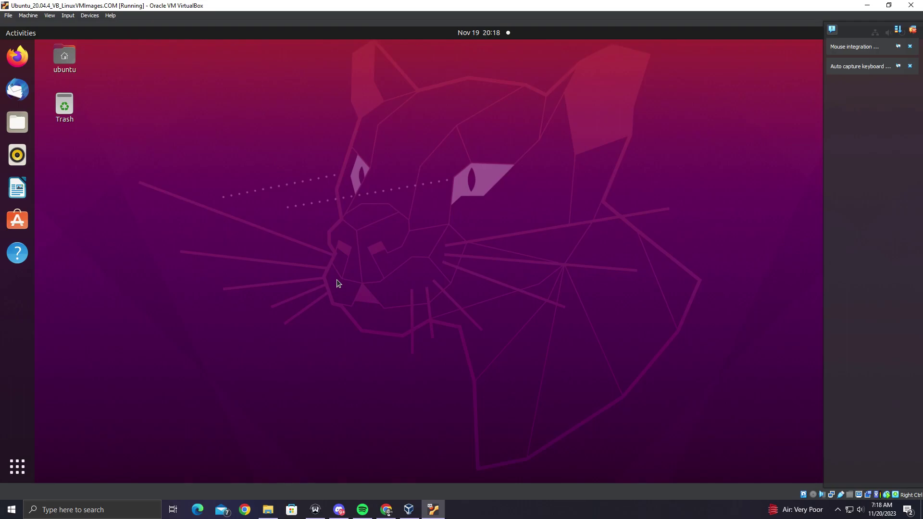
left_click(387, 509)
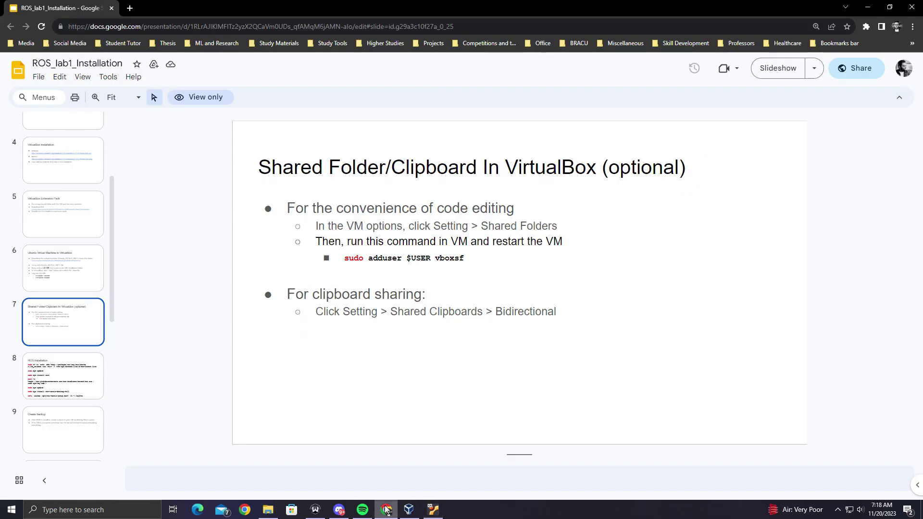
left_click_drag(464, 259, 341, 259)
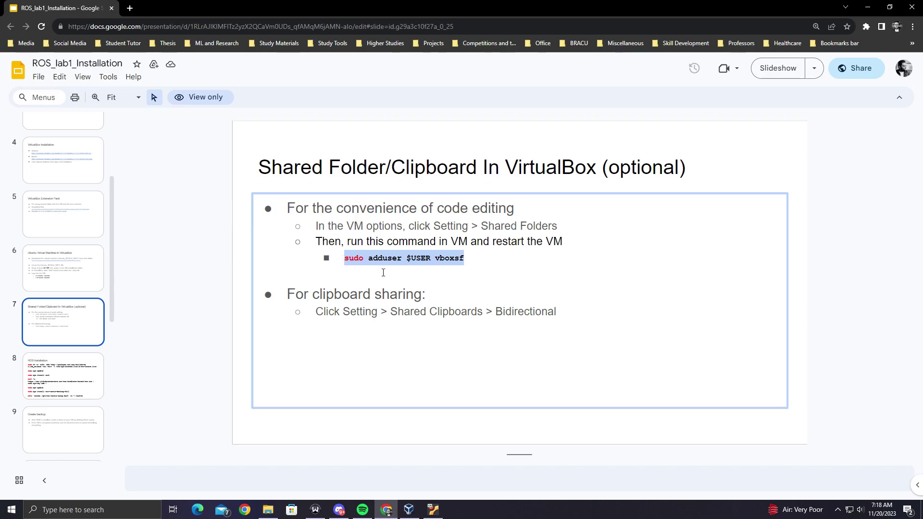
right_click(422, 256)
left_click(452, 268)
left_click(486, 254)
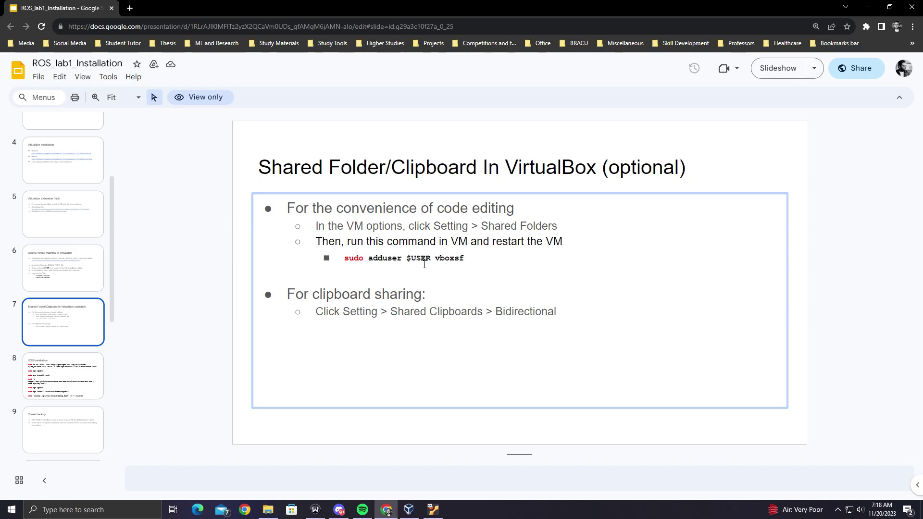
left_click_drag(467, 258, 419, 259)
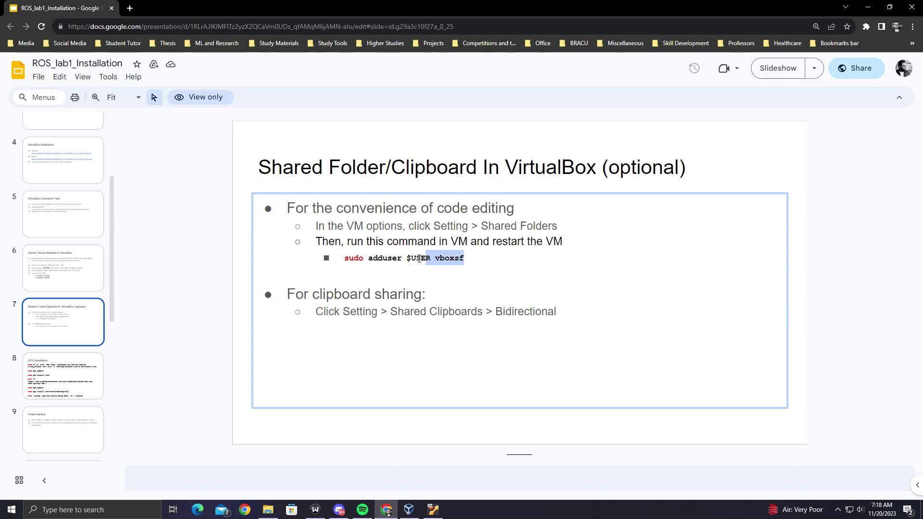
left_click(461, 263)
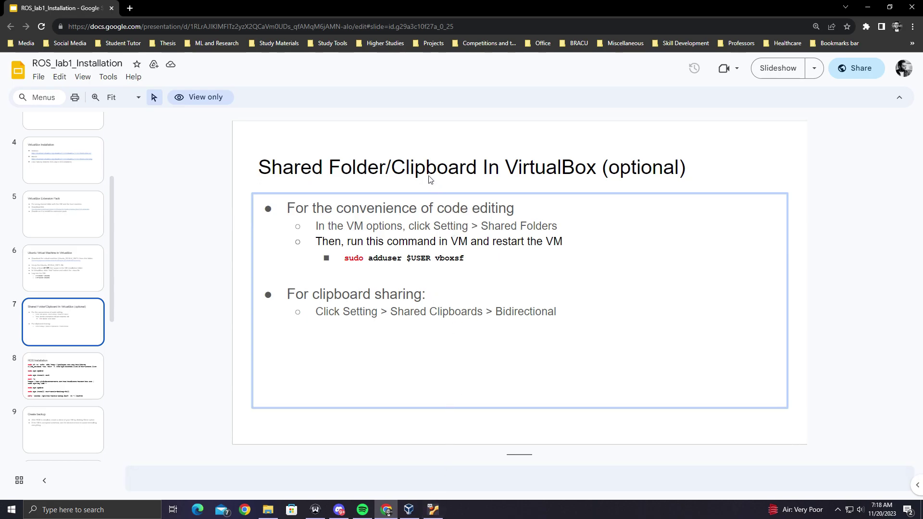
Step: Switch back to the running Ubuntu virtual machine and set its shared clipboard to Bidirectional
left_click(433, 510)
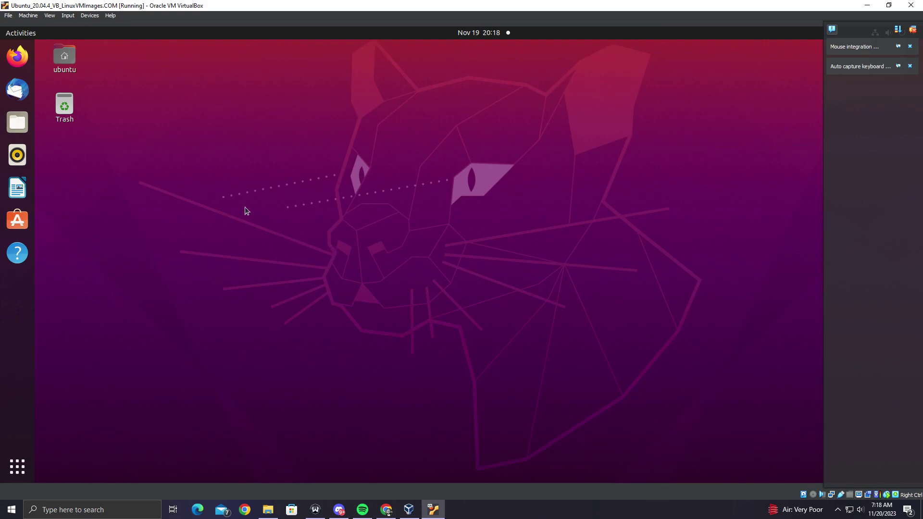
left_click(89, 15)
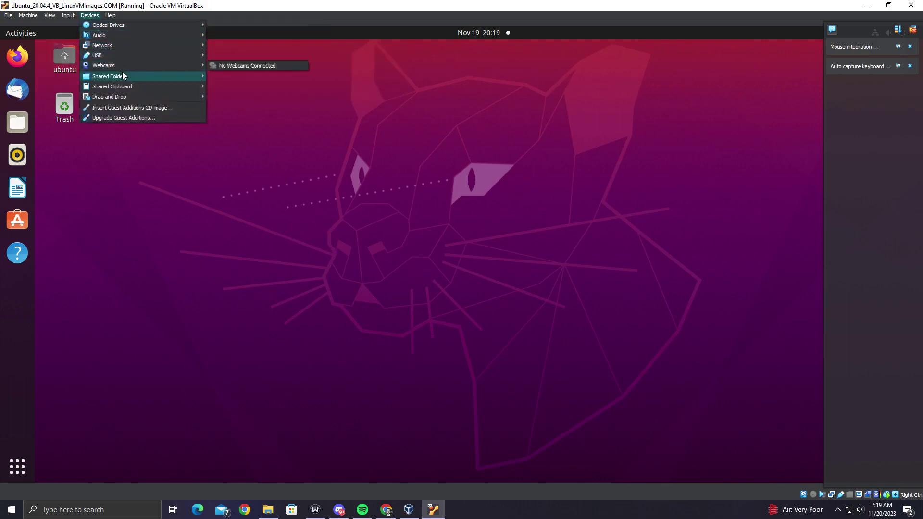
mouse_move(126, 85)
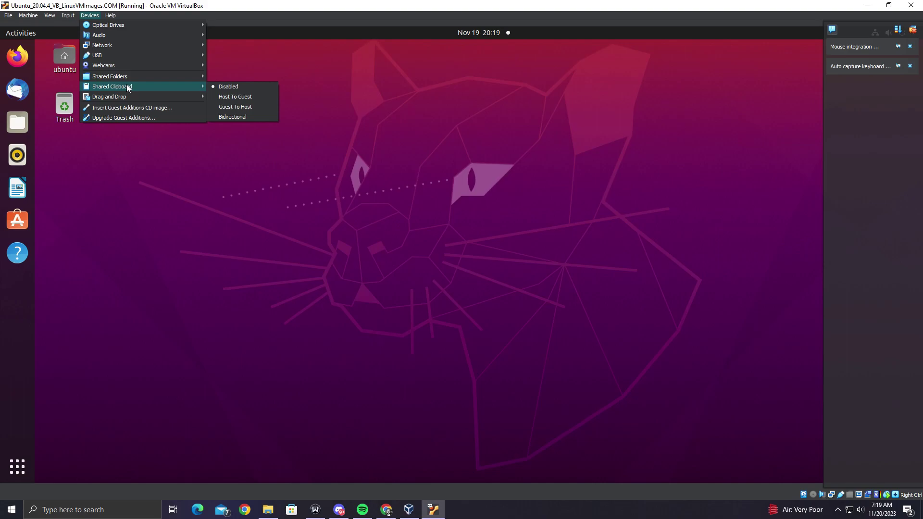
left_click(245, 117)
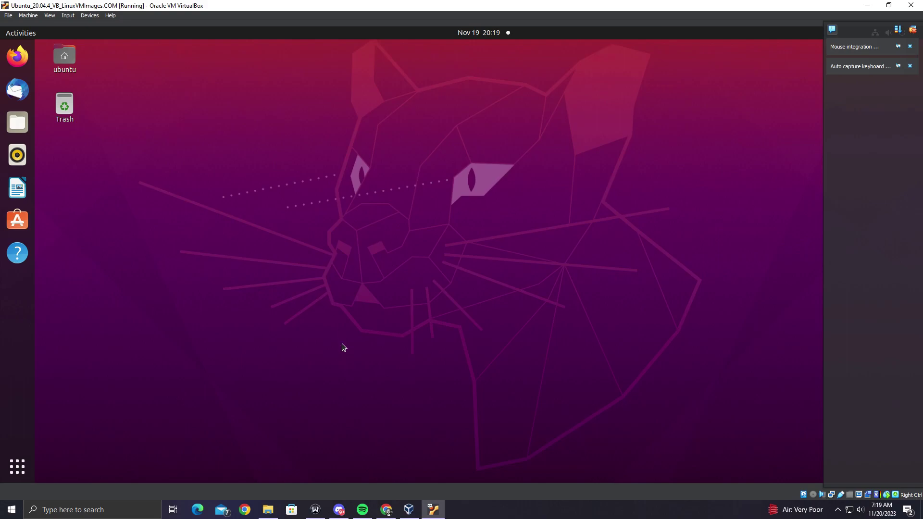
left_click(85, 17)
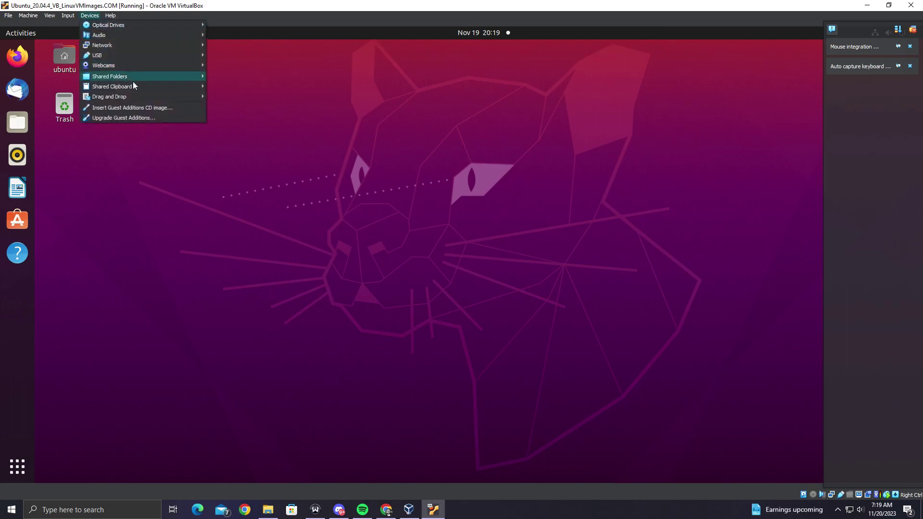
mouse_move(158, 76)
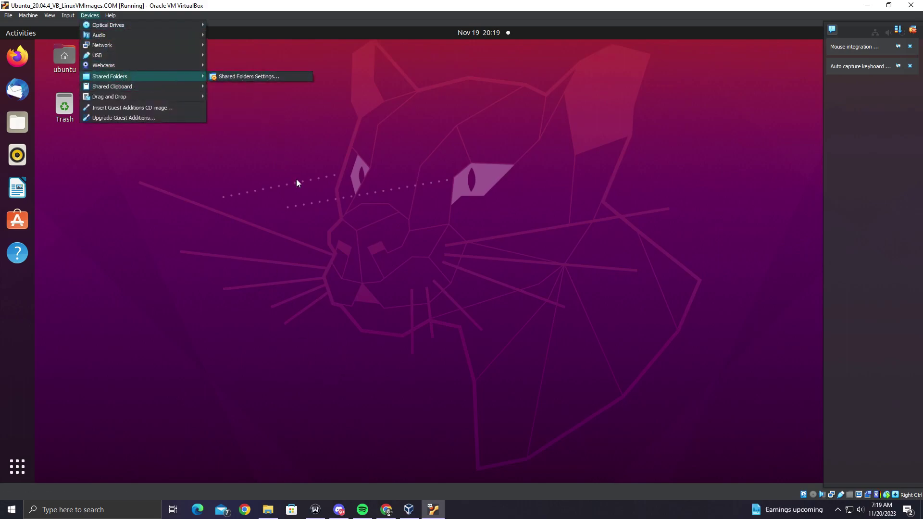
left_click(299, 201)
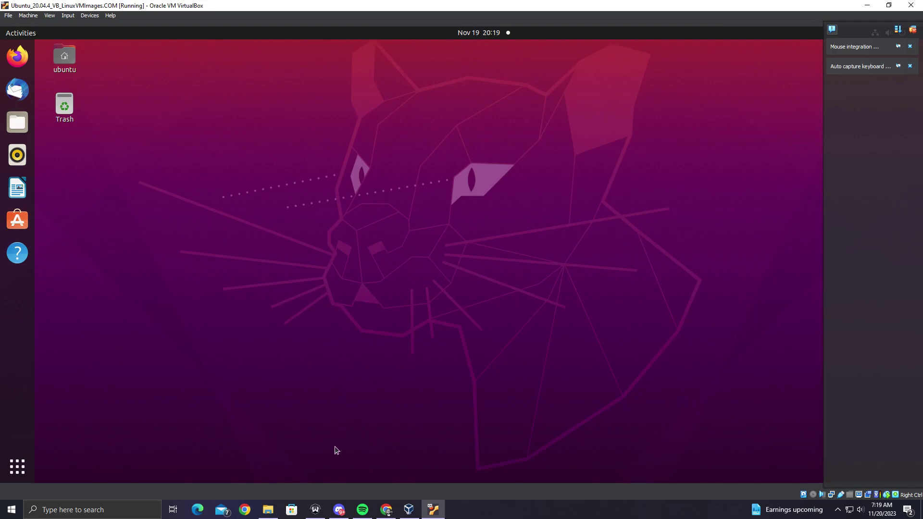
Step: Switch to File Explorer and create a folder named "Shared Folder" inside Virtual Box Ubuntu on the Games (H:) drive
left_click(262, 516)
key("BackSpace")
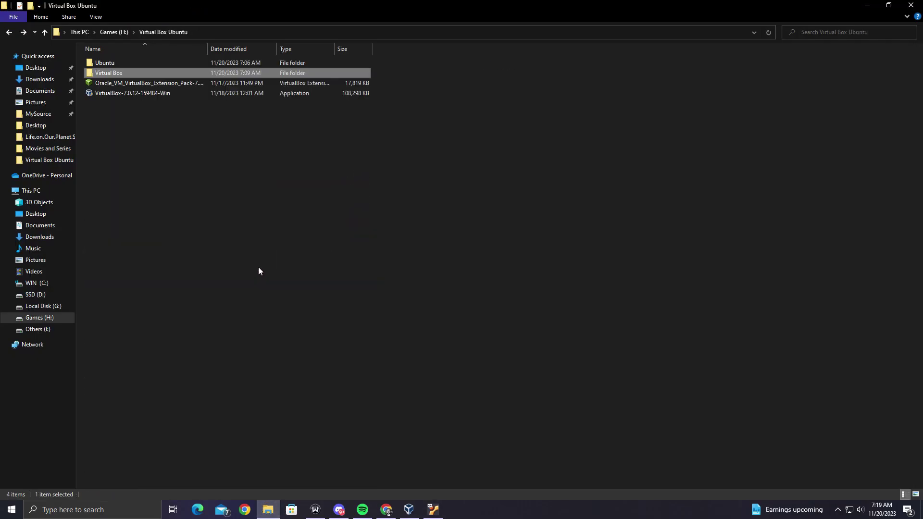
right_click(151, 137)
mouse_move(238, 274)
left_click(285, 276)
type("Shared")
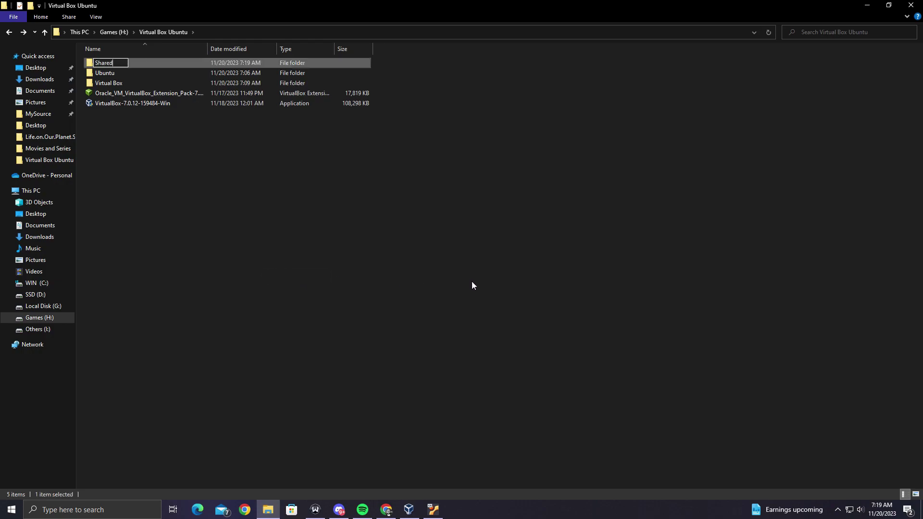
type(" Folder")
left_click(472, 284)
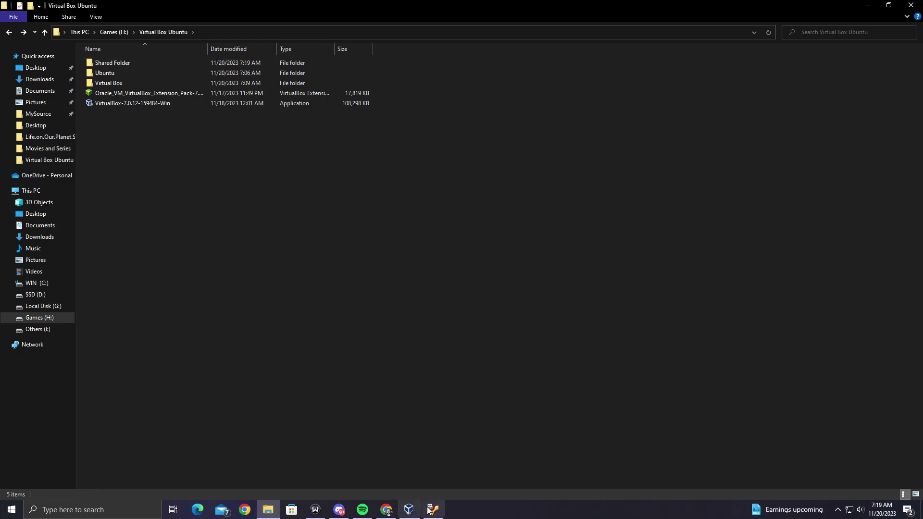
Step: Switch back to the running Ubuntu virtual machine and start adding a new share in its shared folder settings
left_click(432, 510)
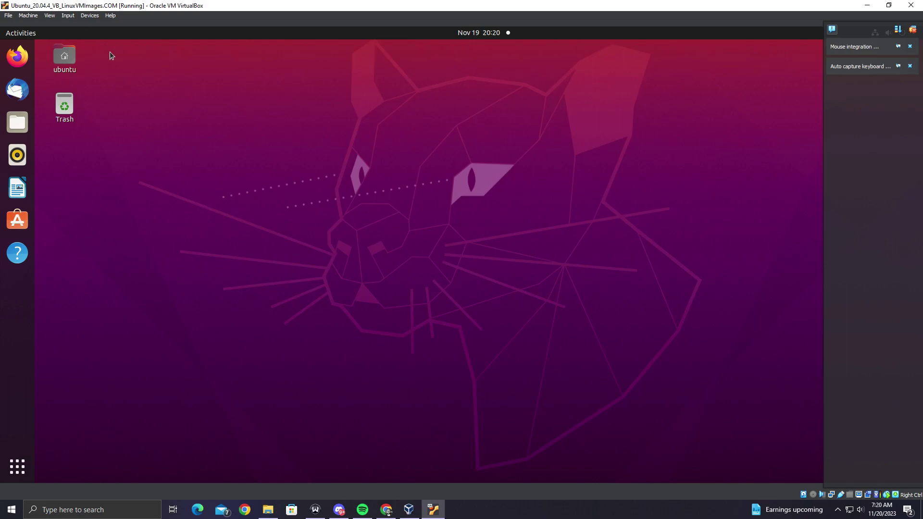
left_click(90, 15)
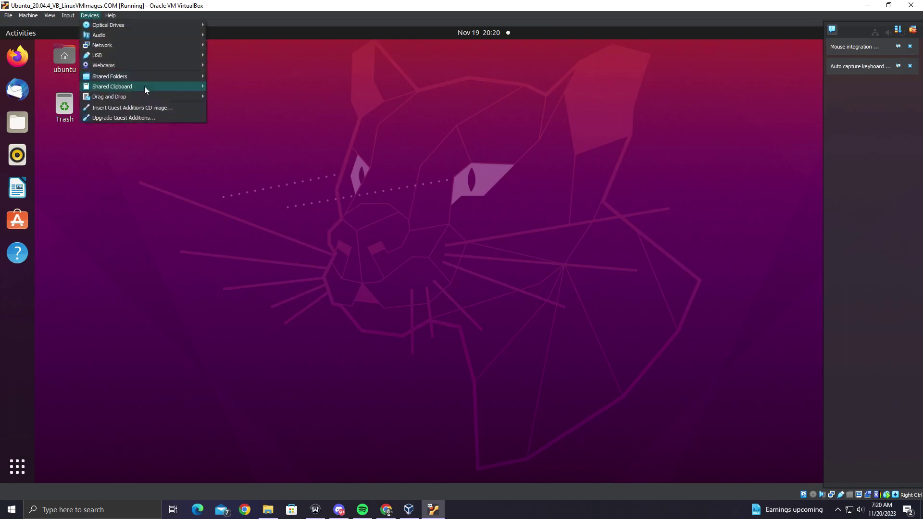
mouse_move(172, 82)
left_click(227, 76)
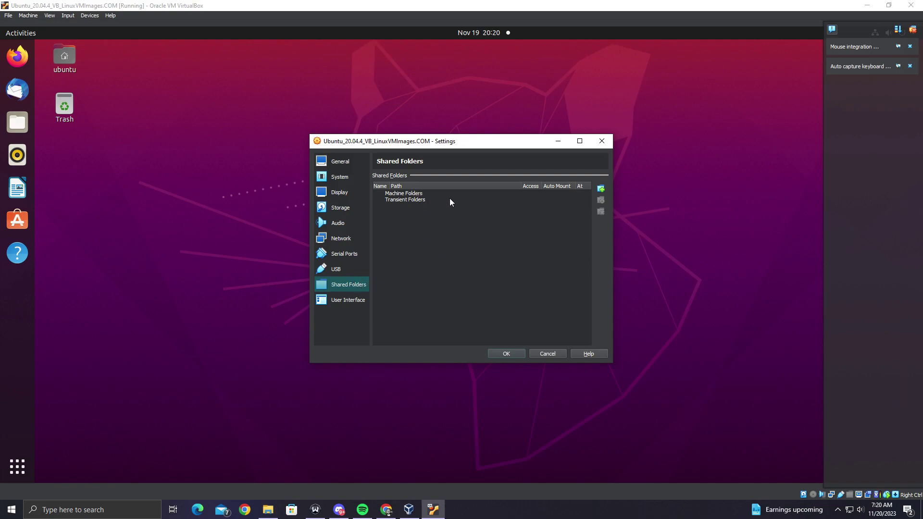
left_click(600, 189)
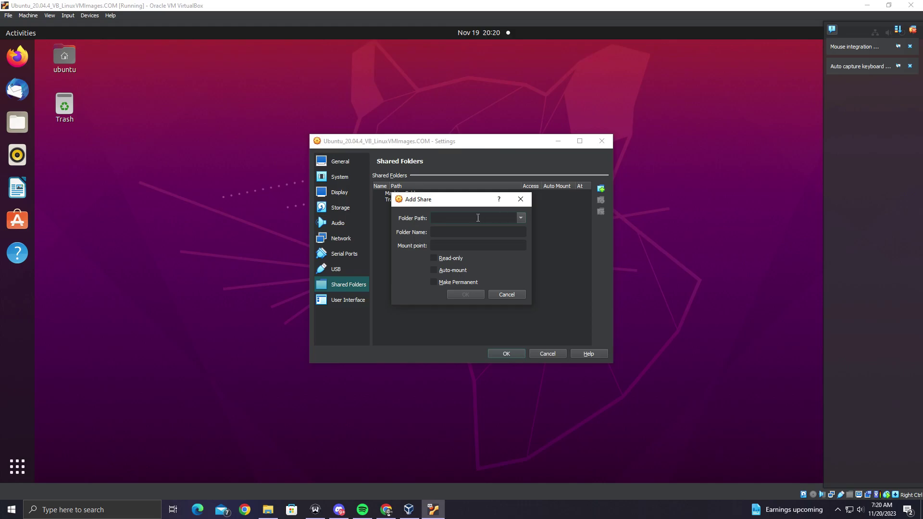
Step: Set the new share's folder path to Shared Folder inside Virtual Box Ubuntu on the Games (H:) drive
left_click(520, 220)
left_click(500, 232)
scroll(462, 325, "down", 4)
left_click(433, 378)
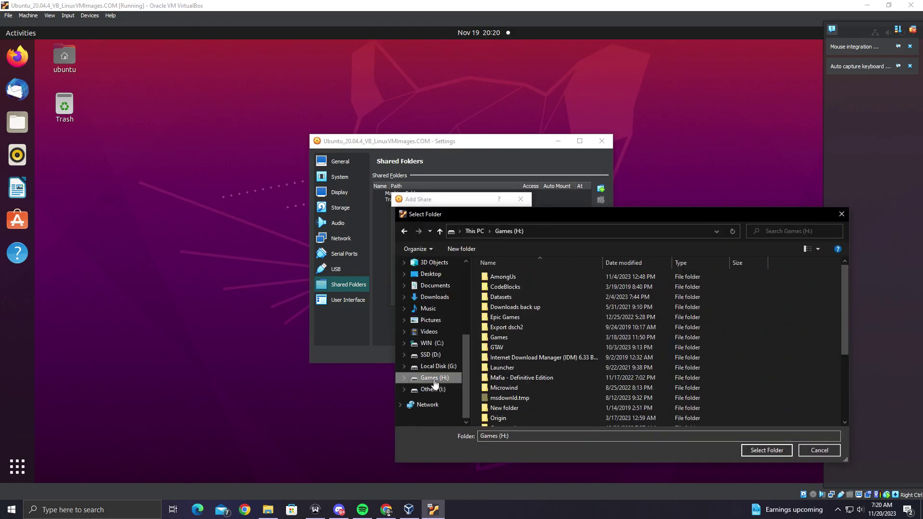
scroll(518, 349, "down", 3)
double_click(518, 411)
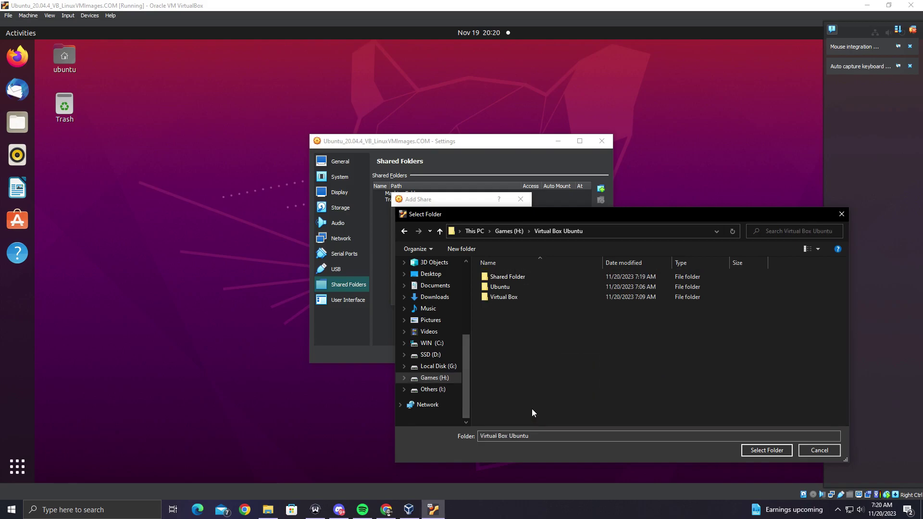
left_click(511, 276)
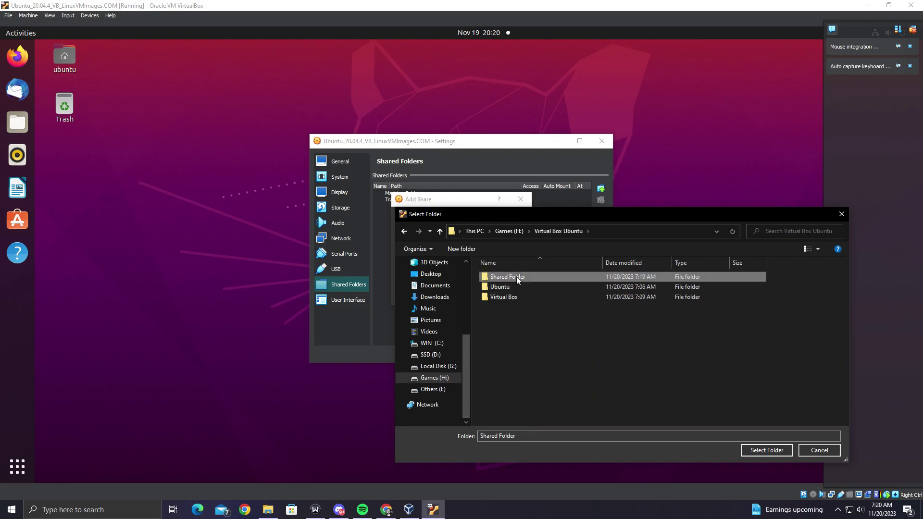
left_click(763, 452)
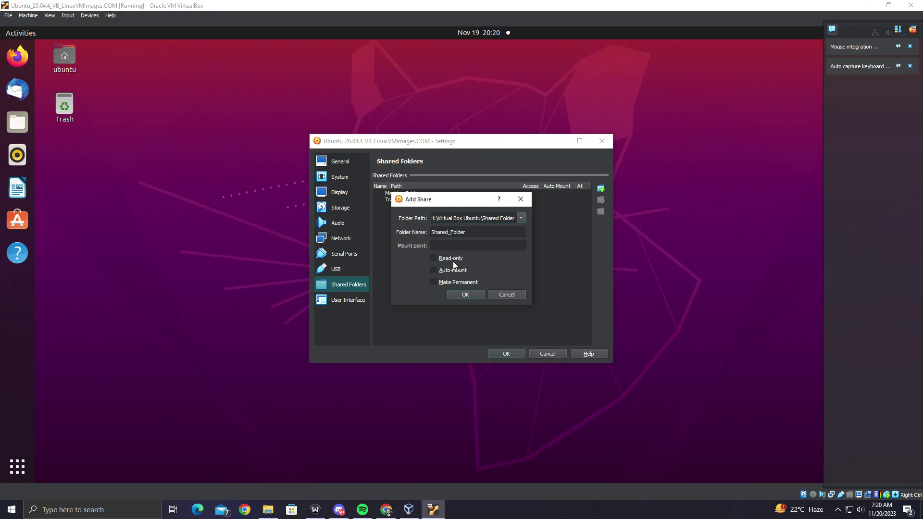
Step: Enable Auto-mount and Make Permanent for the Shared_Folder share, and save the share and the virtual machine settings
left_click(435, 272)
left_click(434, 271)
left_click(435, 283)
left_click(465, 295)
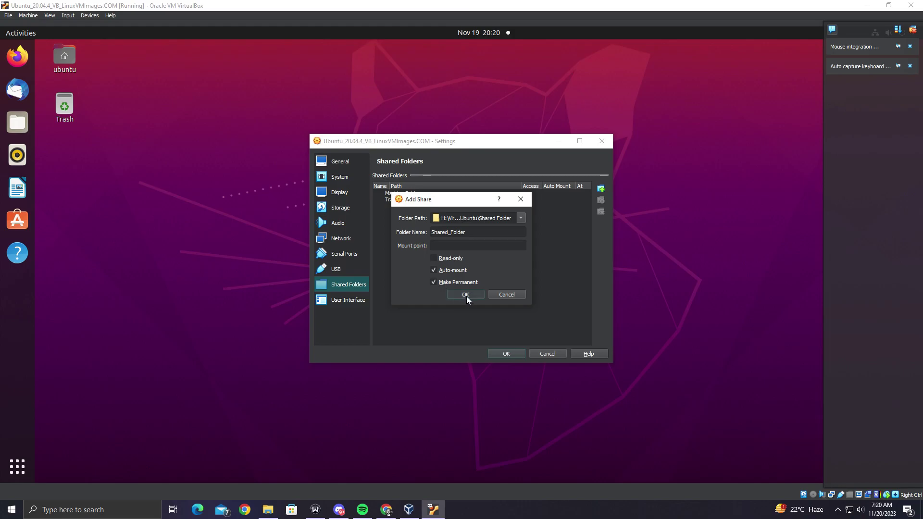
left_click(520, 354)
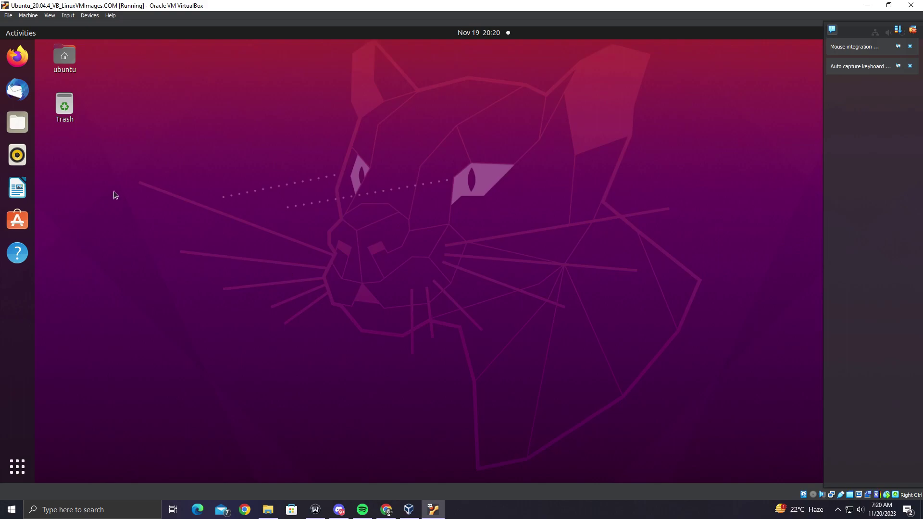
Step: Open sf_Shared_Folder in the Ubuntu file manager, examine its contents and properties, and close the file manager
left_click(33, 128)
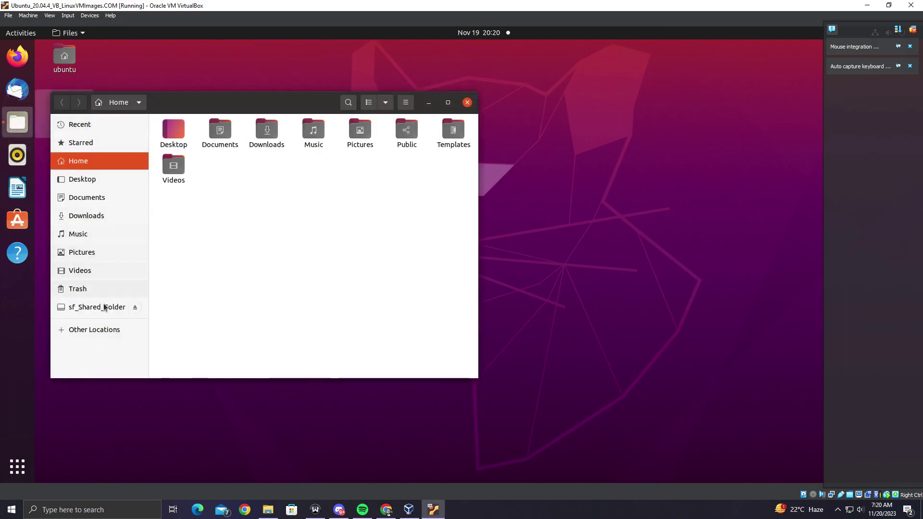
left_click(89, 308)
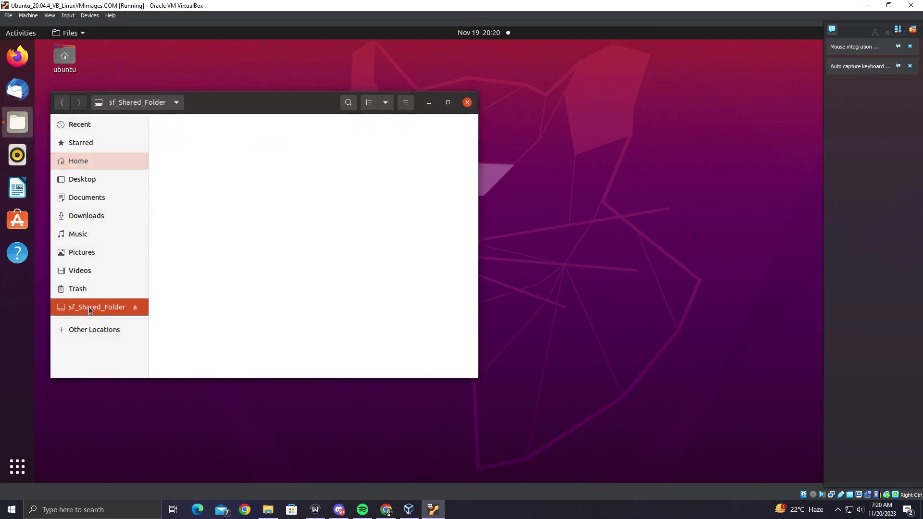
right_click(215, 164)
left_click(248, 203)
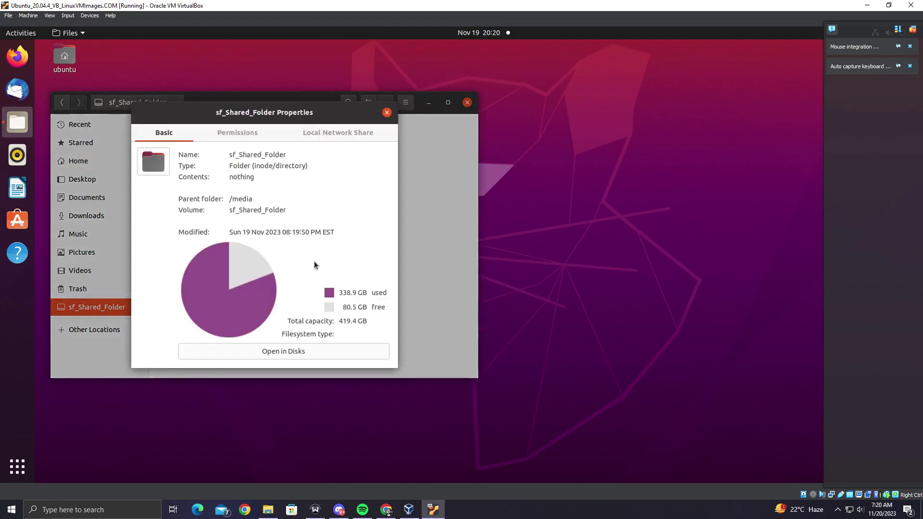
left_click(387, 112)
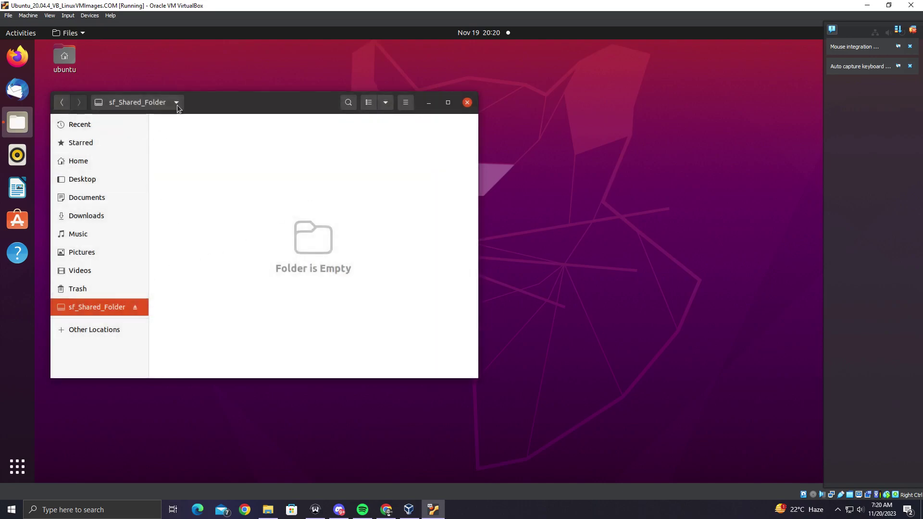
left_click(467, 102)
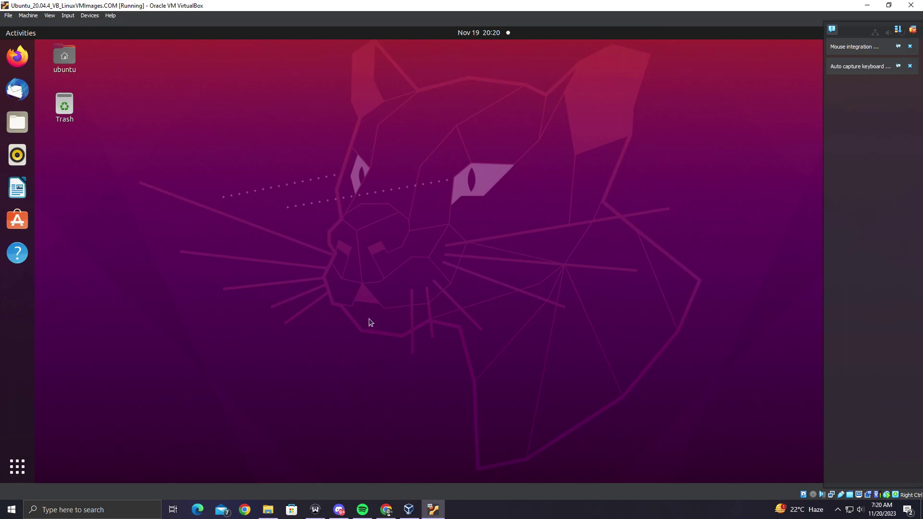
left_click(17, 466)
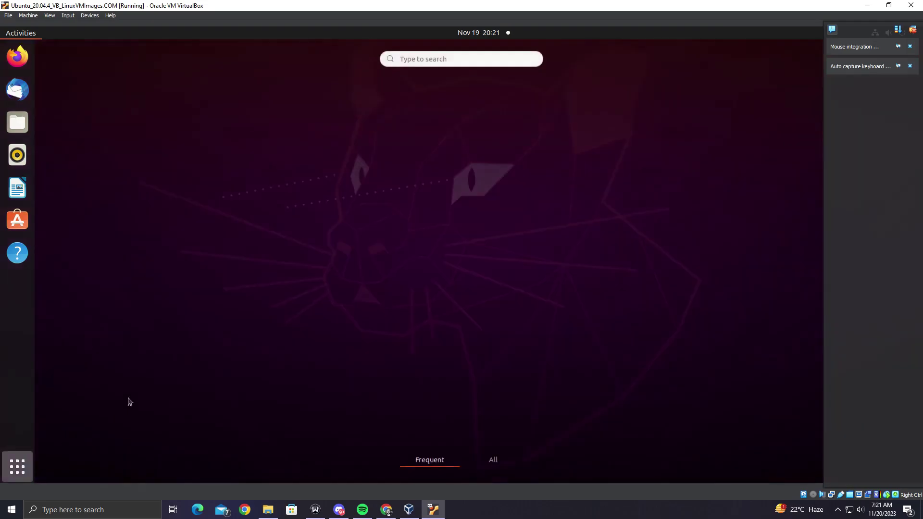
left_click(240, 134)
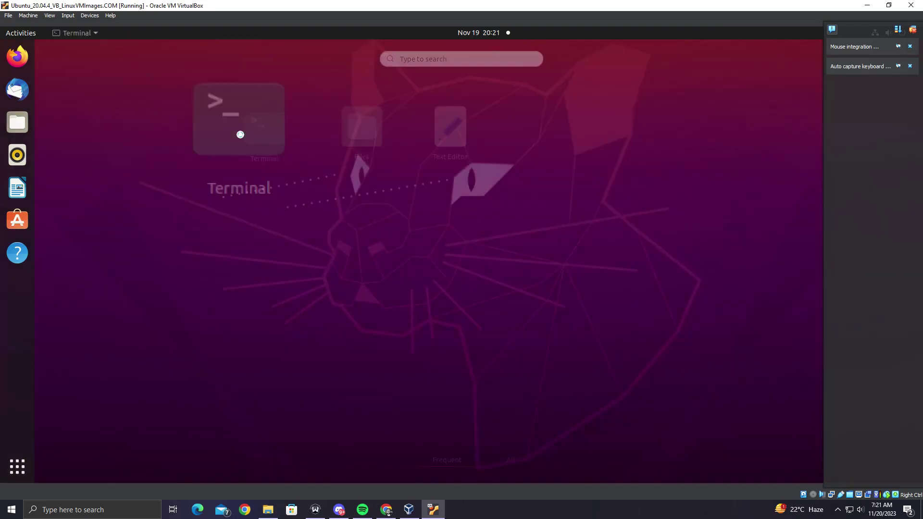
left_click(466, 123)
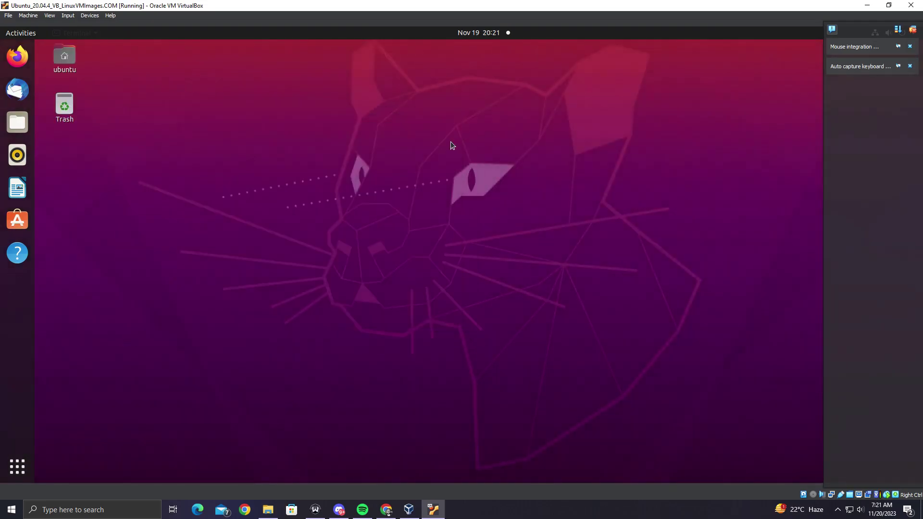
Step: Open a terminal in Ubuntu, switch to the ROS_lab1_Installation slides in Chrome and copy the command "sudo adduser $USER vboxsf" from slide 7
key("ctrl+alt+t")
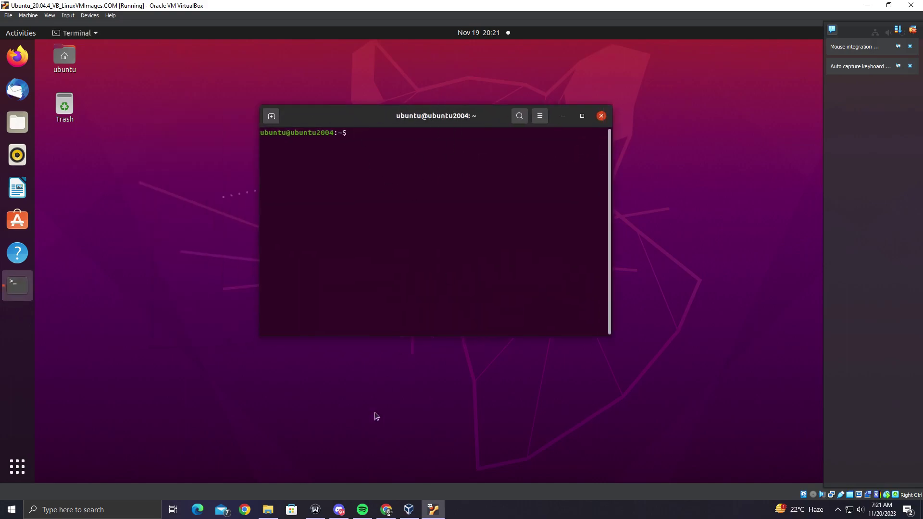
left_click(386, 509)
left_click_drag(467, 257, 344, 253)
key("ctrl+c")
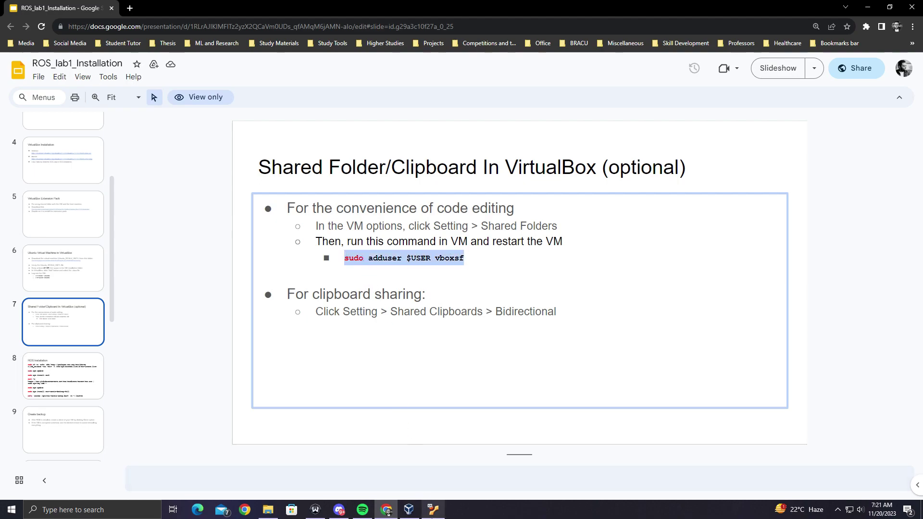
Step: Switch back to the Ubuntu virtual machine, run the copied "sudo adduser $USER vboxsf" command in the terminal and check its output
key("alt+Tab")
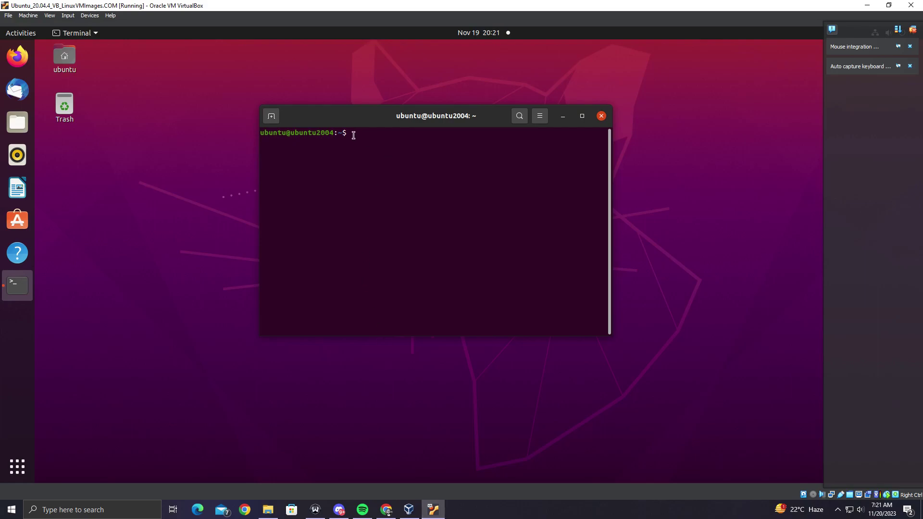
right_click(354, 133)
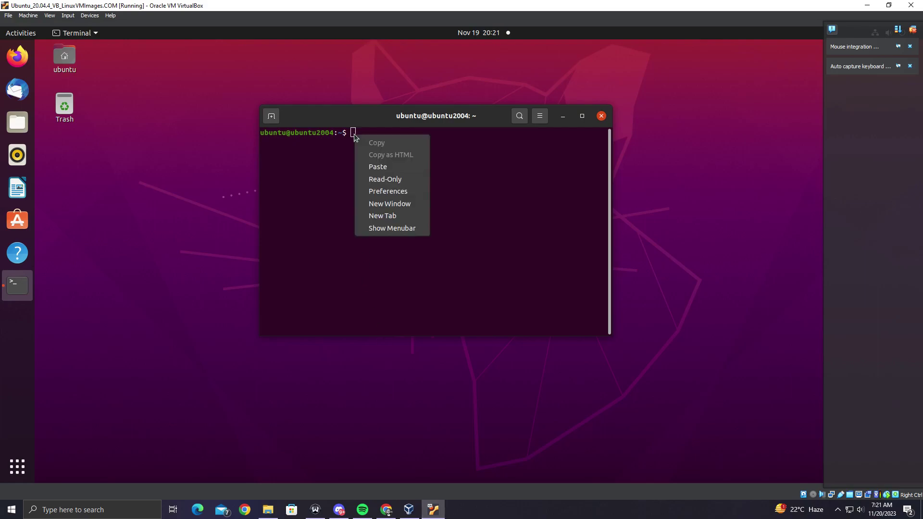
left_click(379, 166)
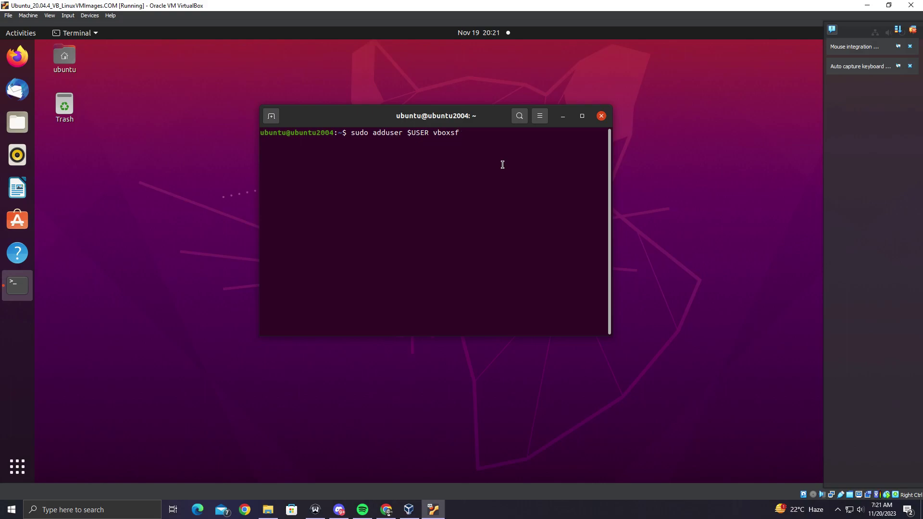
key("Return")
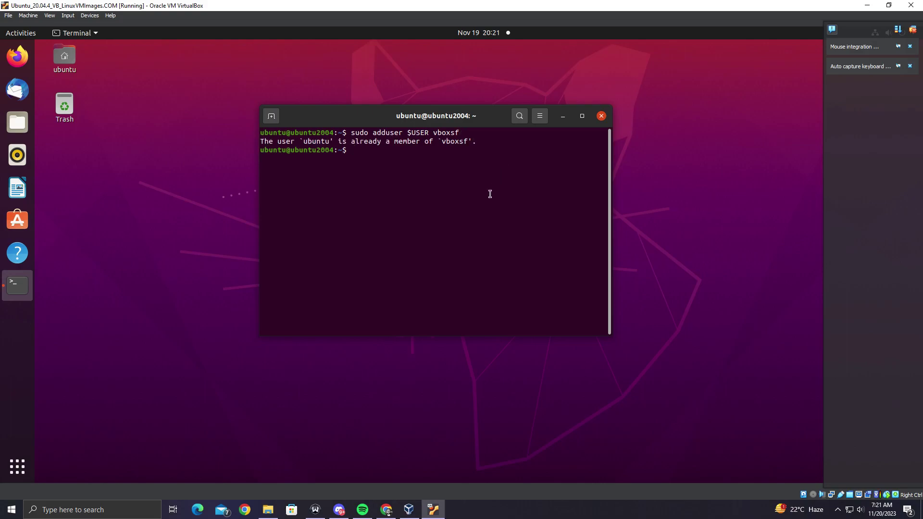
left_click_drag(273, 141, 472, 140)
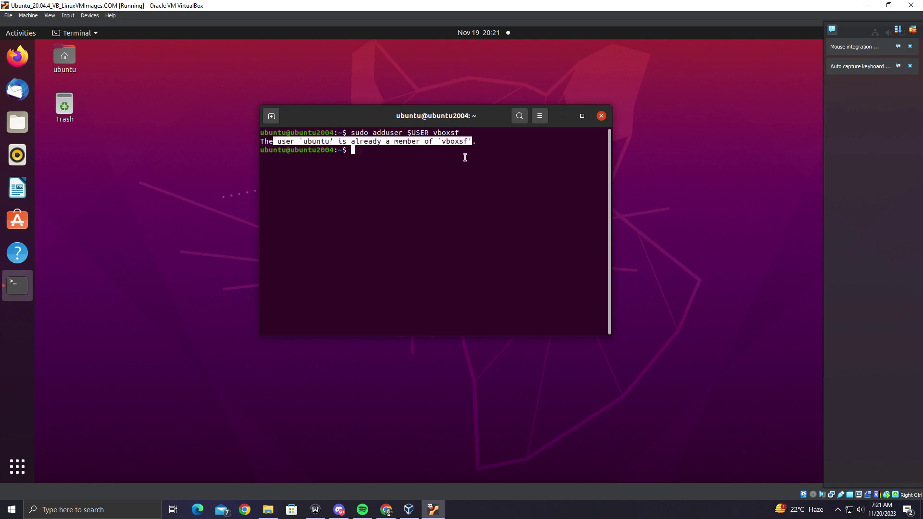
left_click(437, 154)
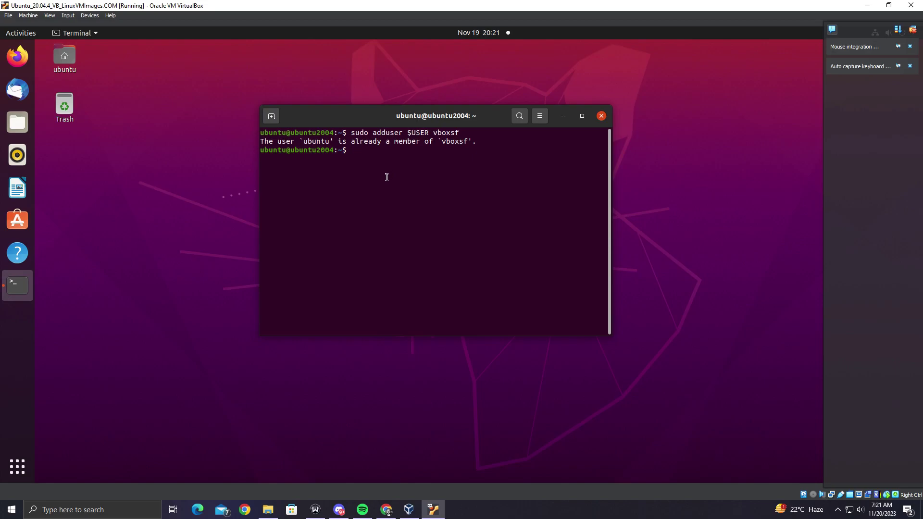
Step: Check access to sf_Shared_Folder again in the Ubuntu file manager and close its window
left_click(17, 122)
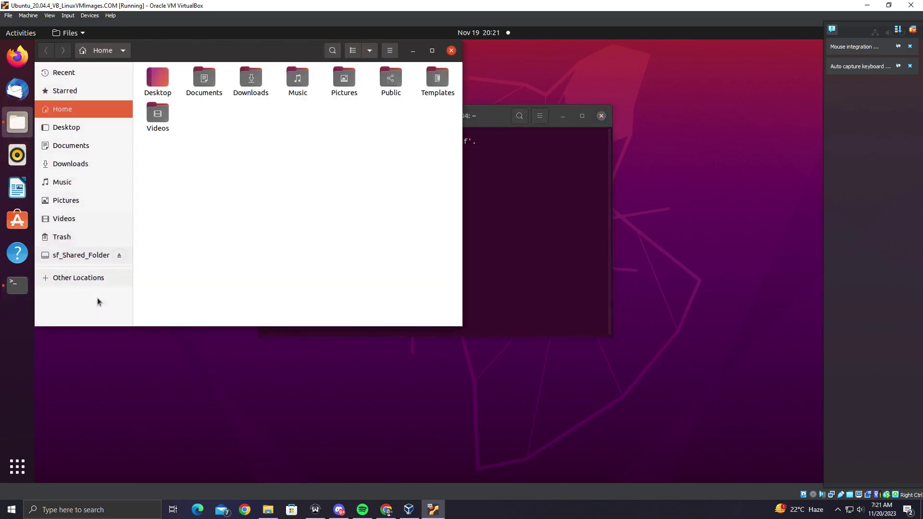
left_click(104, 254)
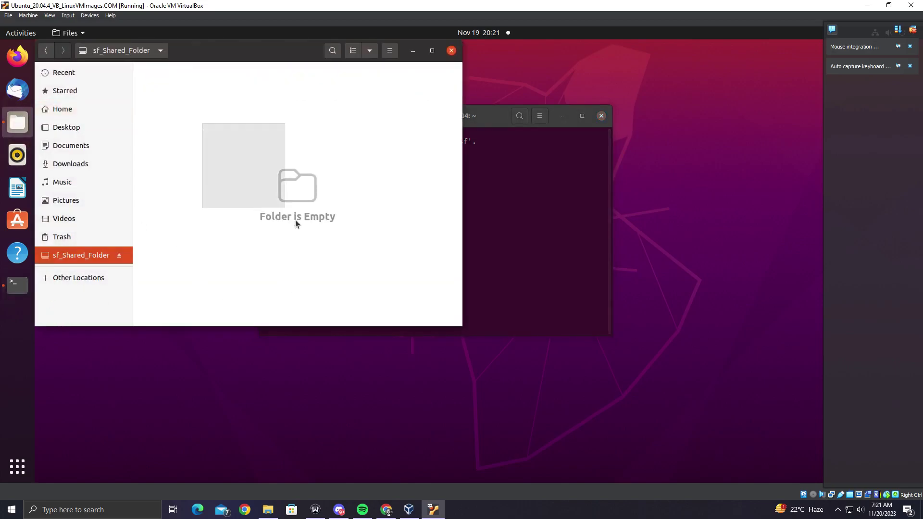
left_click(451, 50)
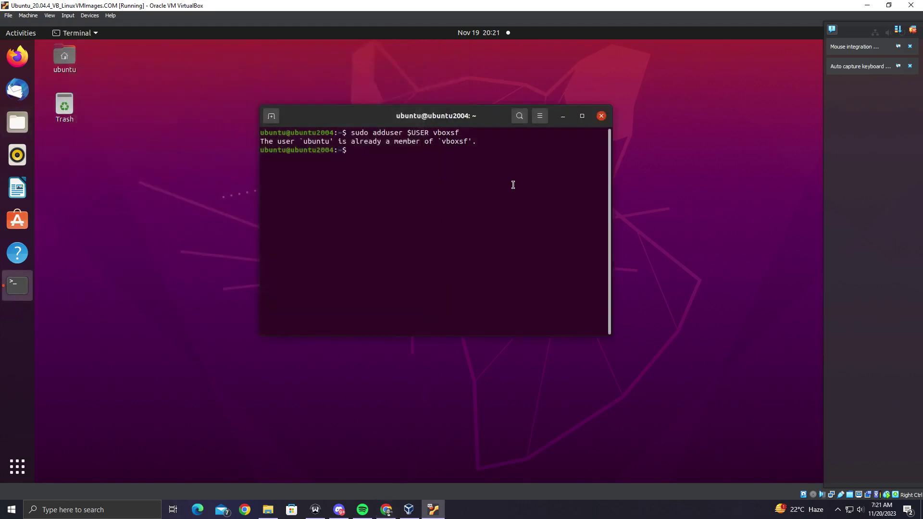
Step: Close the Ubuntu terminal, open the ROS Installation slide in Chrome and copy its first command, which adds the ROS package source
left_click(601, 115)
left_click(386, 508)
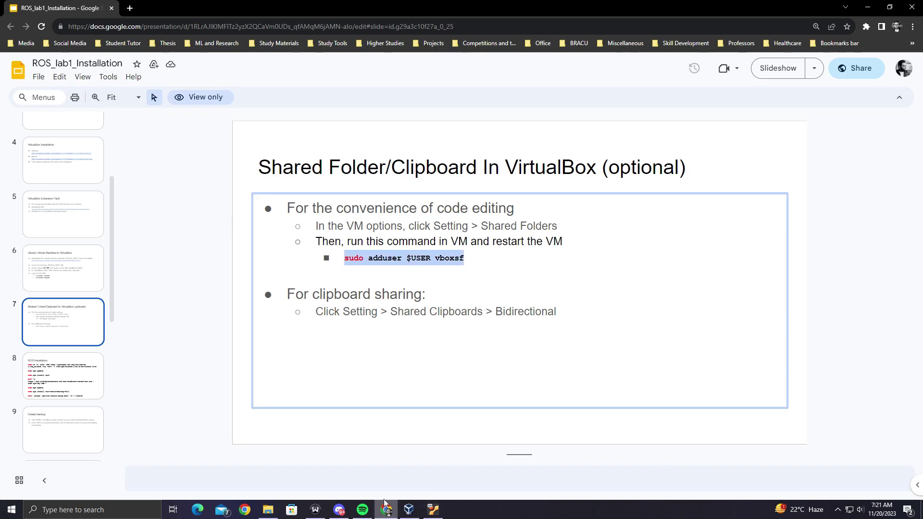
left_click(71, 309)
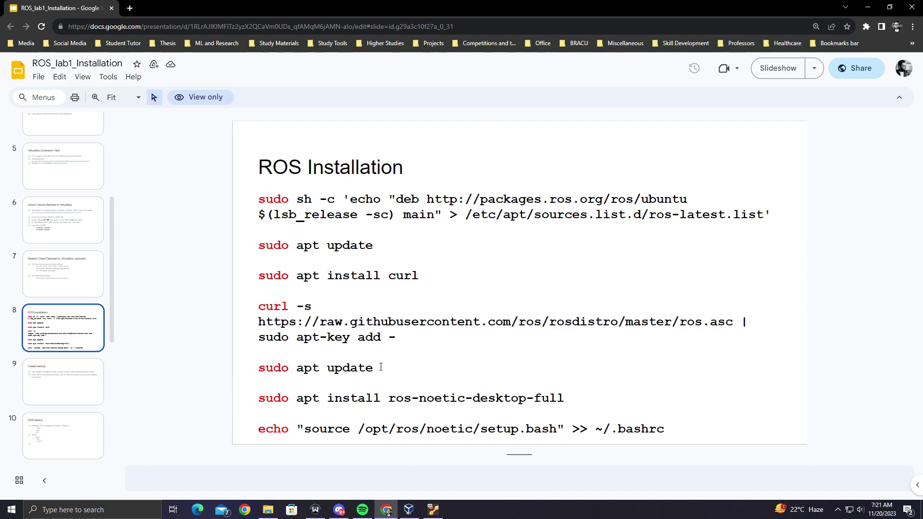
left_click(433, 510)
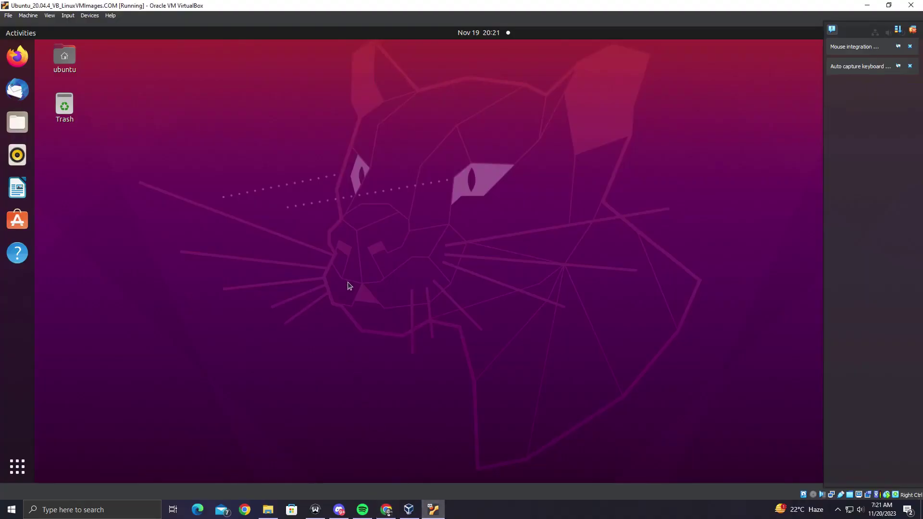
left_click(387, 509)
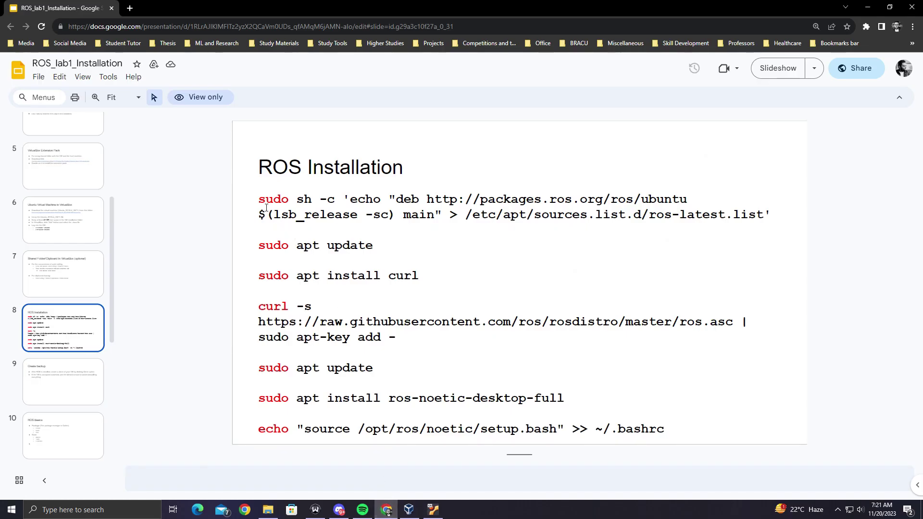
left_click_drag(260, 201, 288, 203)
left_click_drag(655, 215, 707, 221)
right_click(308, 199)
left_click(341, 209)
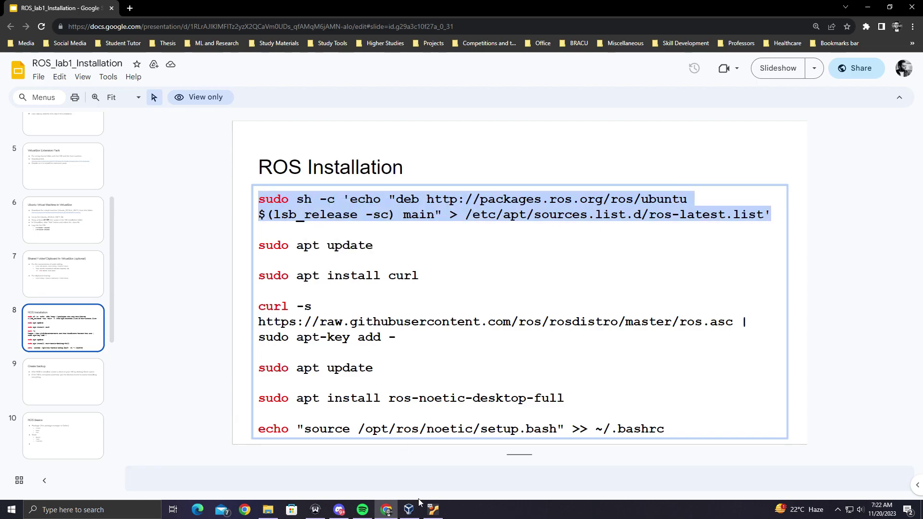
Step: Open a new terminal in the Ubuntu virtual machine and run the copied command writing the packages.ros.org source to /etc/apt/sources.list.d/ros-latest.list
left_click(432, 510)
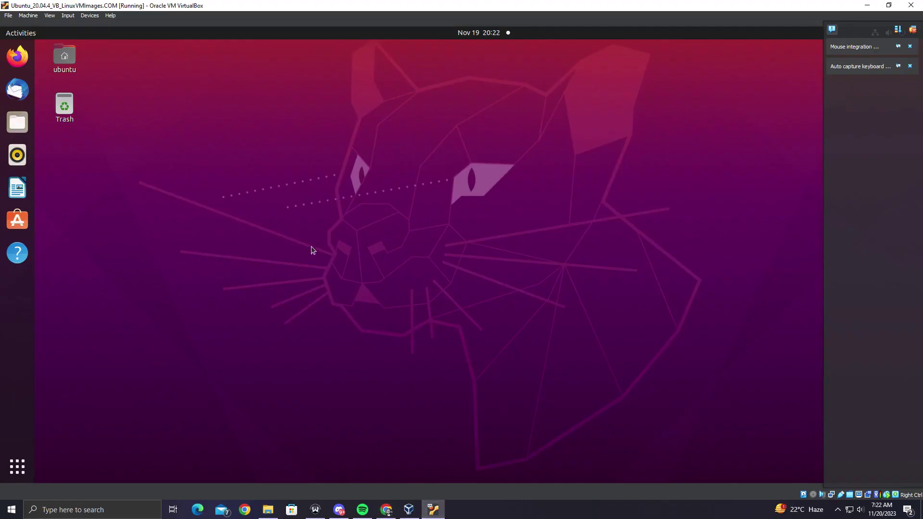
key("ctrl+alt+t")
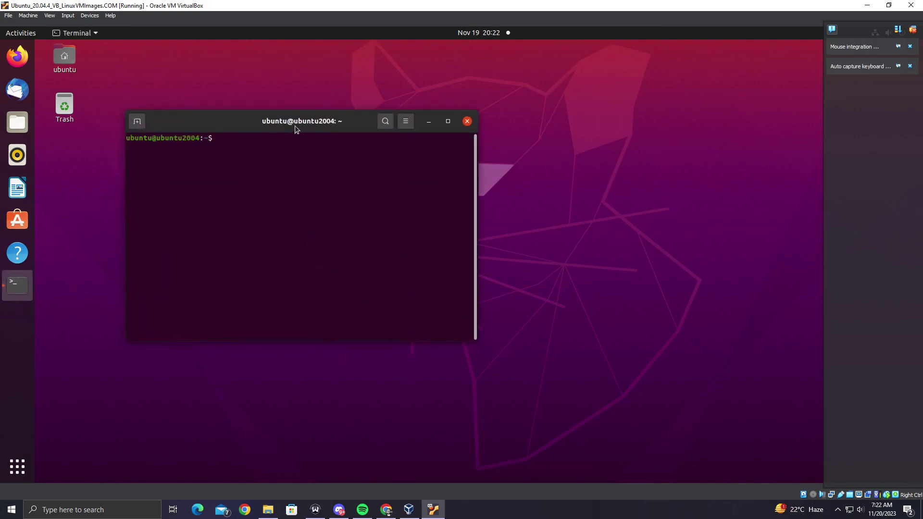
left_click_drag(294, 128, 449, 131)
right_click(376, 140)
left_click(433, 171)
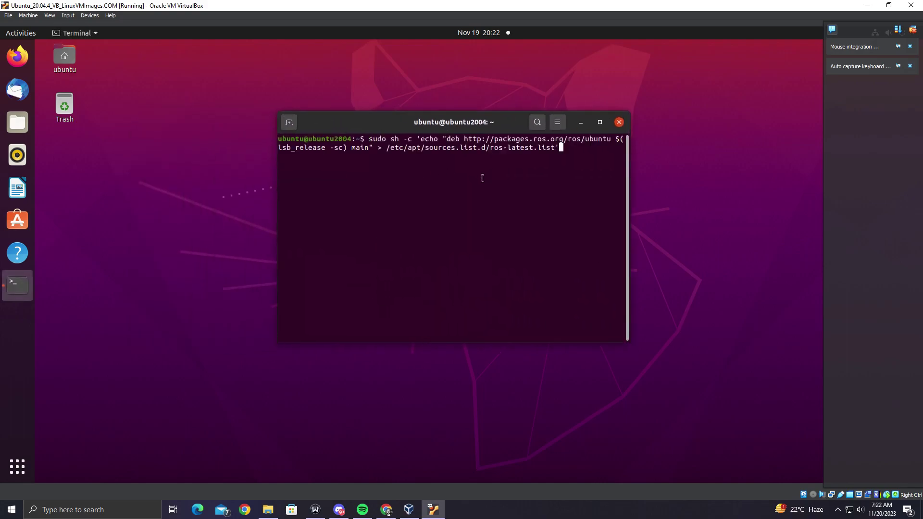
key("Return")
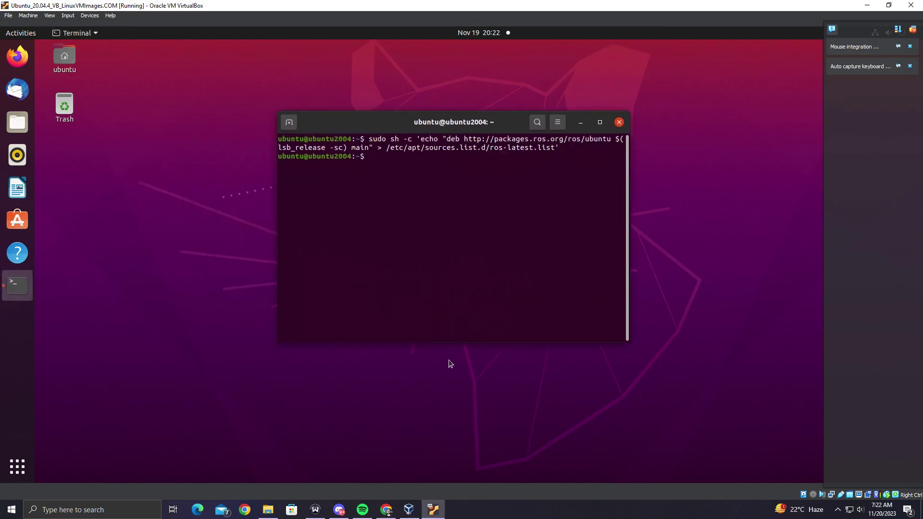
Step: Copy the first "sudo apt update" command from the ROS Installation slide in Chrome and run it in the Ubuntu terminal
left_click(386, 509)
left_click_drag(374, 246, 267, 246)
right_click(267, 247)
left_click(291, 257)
left_click(409, 508)
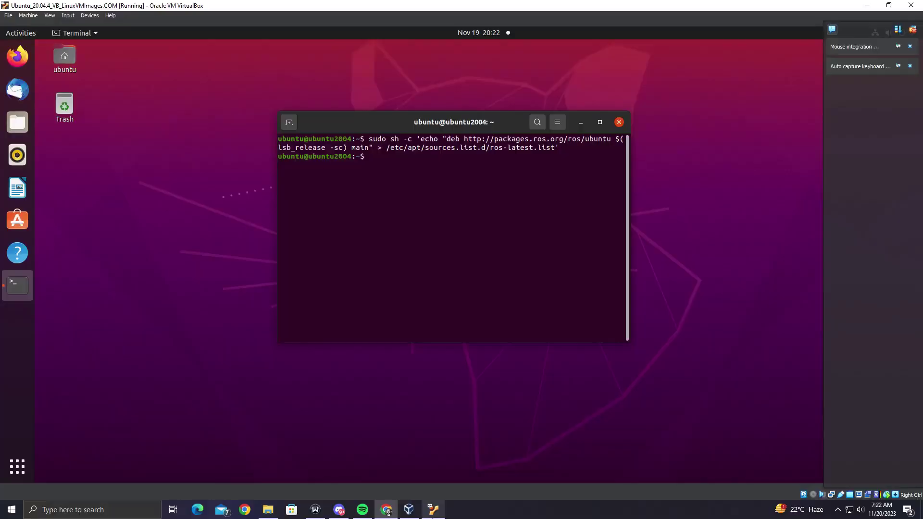
right_click(368, 155)
left_click(368, 154)
right_click(368, 155)
left_click(393, 186)
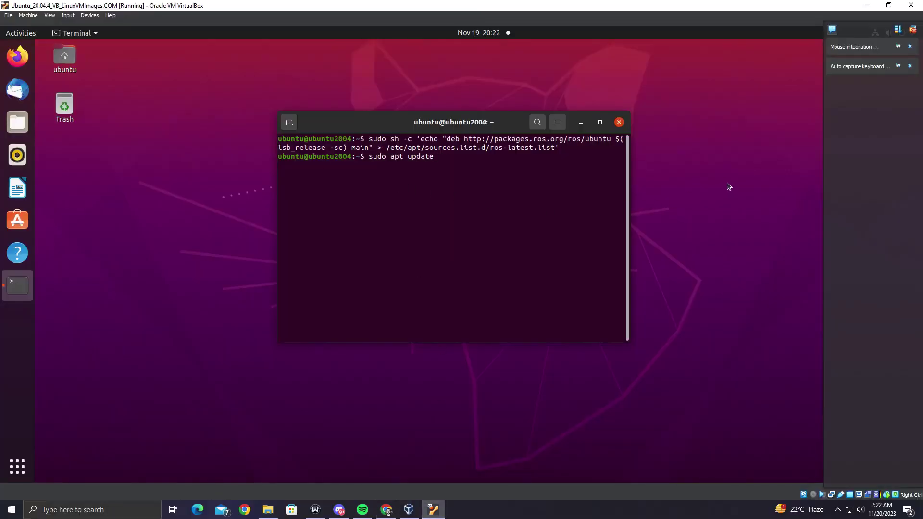
key("Return")
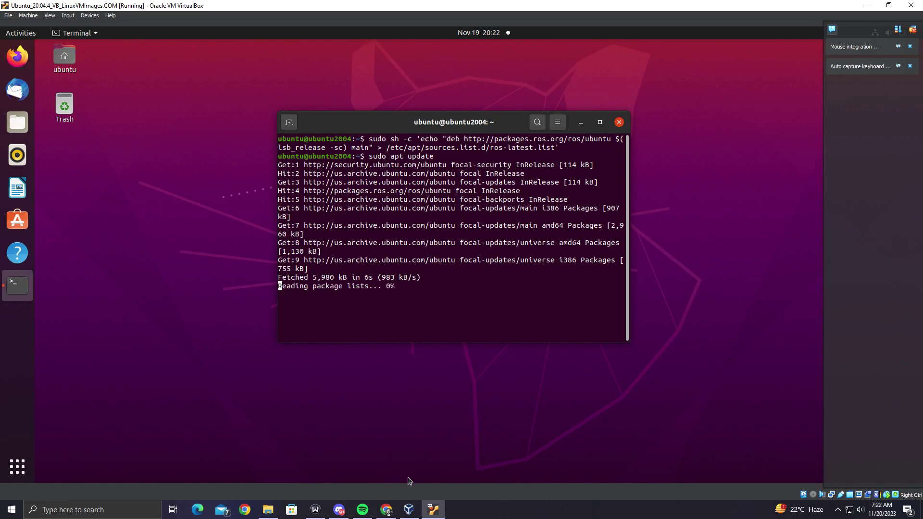
Step: Copy "sudo apt install curl" from the slide in Chrome and run it in the Ubuntu terminal
left_click(387, 510)
left_click_drag(419, 275, 258, 276)
right_click(270, 276)
left_click(306, 290)
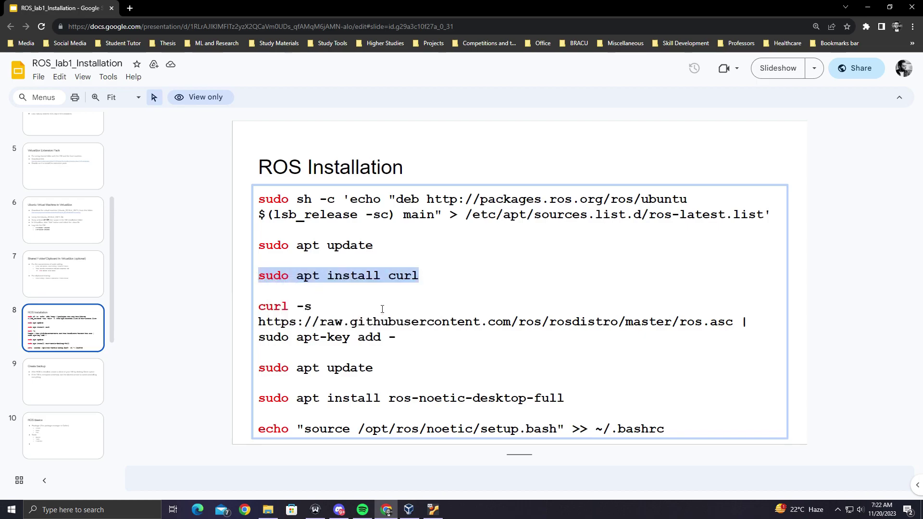
left_click(433, 510)
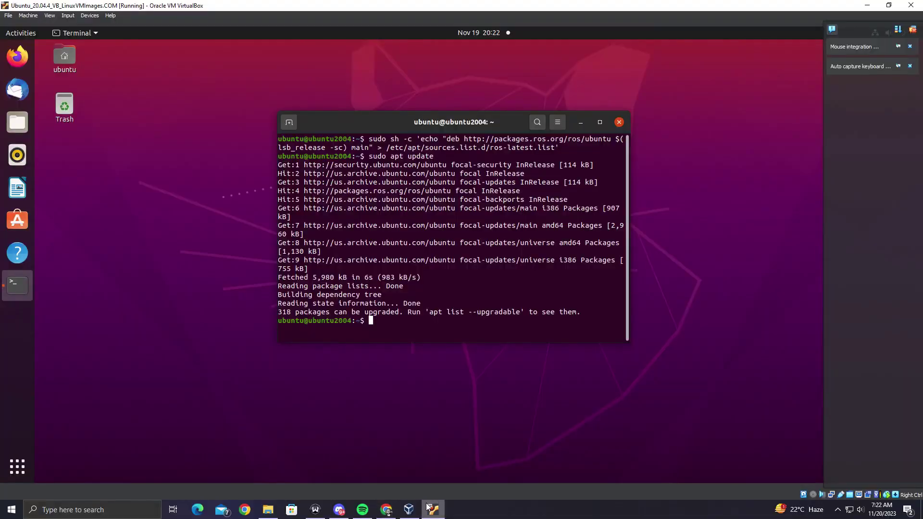
right_click(371, 321)
left_click(397, 354)
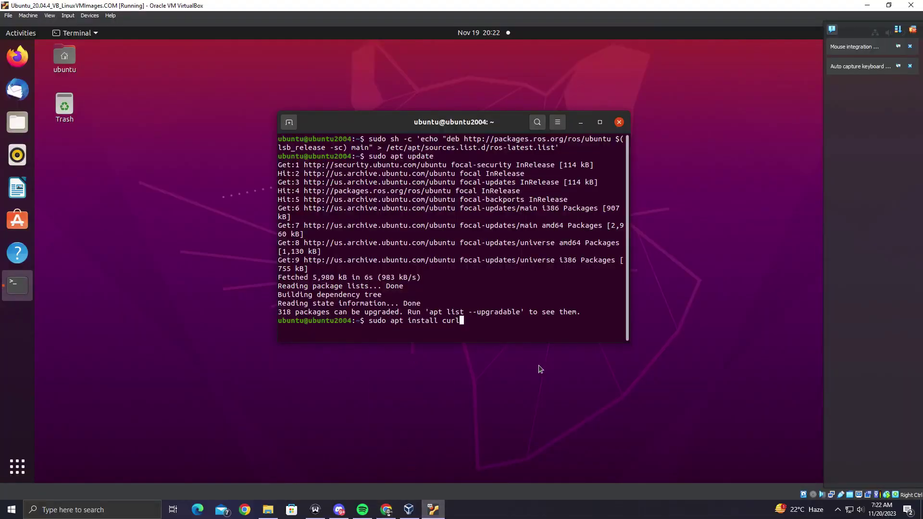
key("Return")
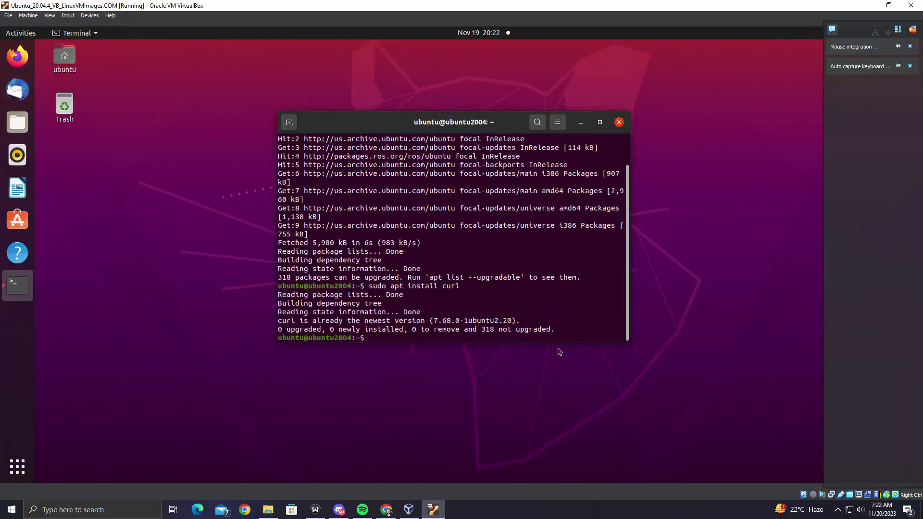
left_click(386, 510)
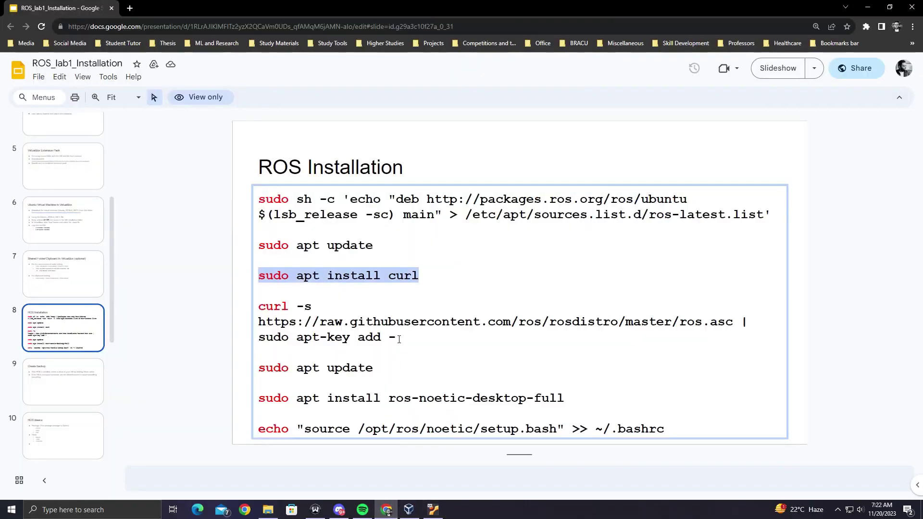
left_click_drag(397, 338, 249, 301)
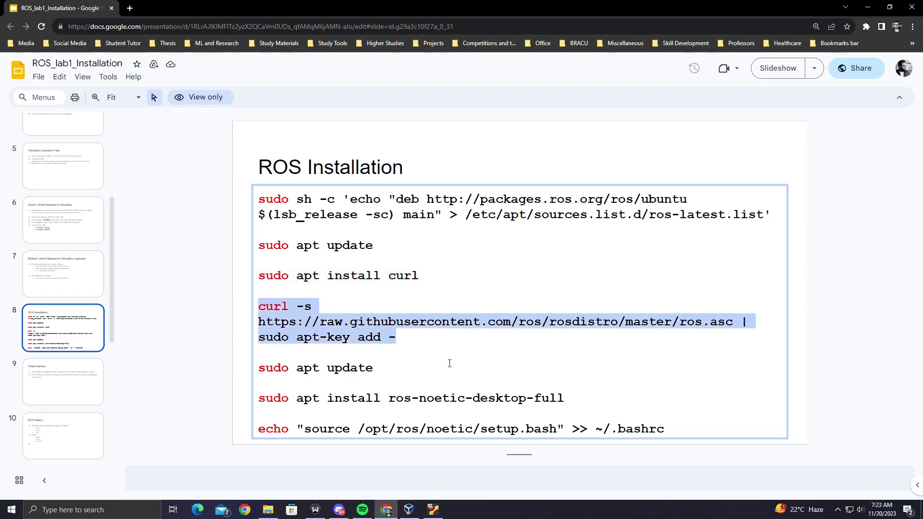
right_click(362, 322)
left_click(381, 329)
left_click(433, 509)
right_click(376, 340)
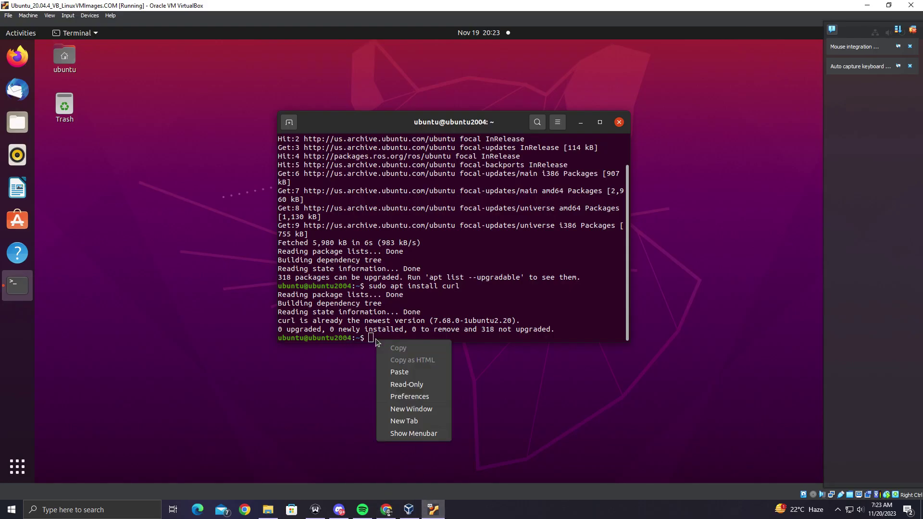
left_click(399, 372)
key("Return")
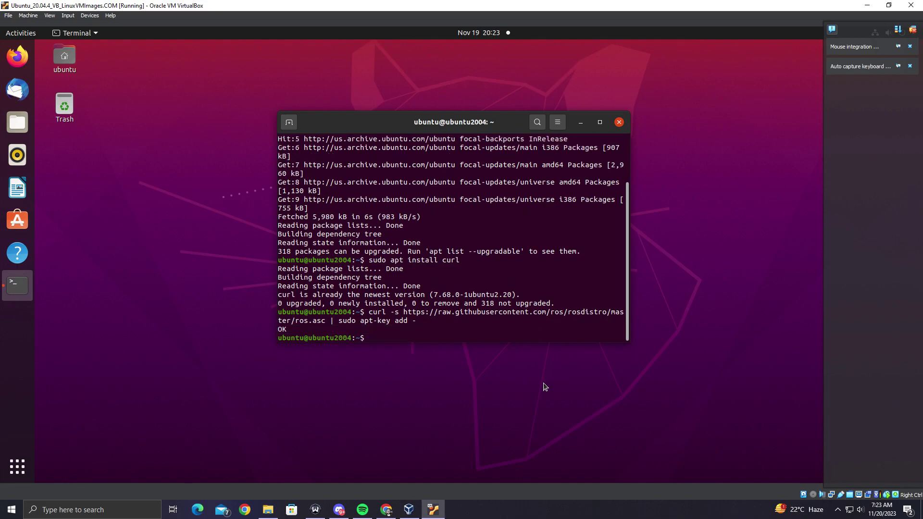
Step: Copy the second "sudo apt update" command from the Chrome slide and run it in the Ubuntu terminal to refresh the package lists again
left_click(387, 509)
left_click_drag(373, 368, 258, 367)
right_click(270, 374)
left_click(297, 382)
left_click(432, 509)
right_click(373, 338)
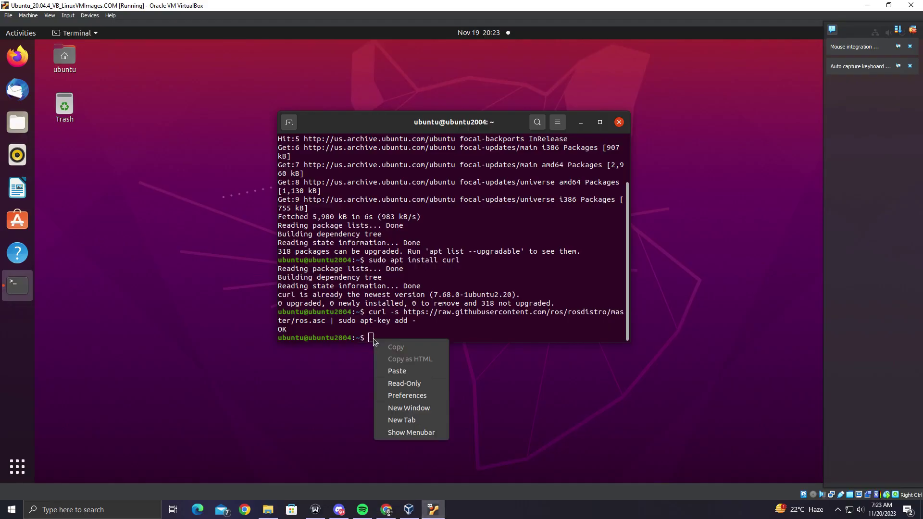
left_click(401, 373)
key("Return")
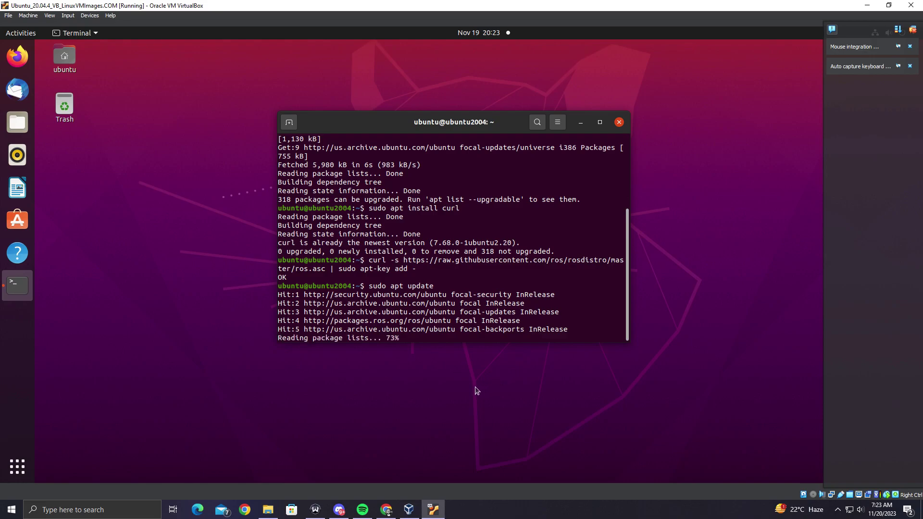
Step: Copy "sudo apt install ros-noetic-desktop-full" from the slide in Chrome and run it in the Ubuntu terminal
left_click(386, 509)
left_click_drag(561, 398, 262, 403)
right_click(305, 400)
left_click(327, 410)
left_click(433, 509)
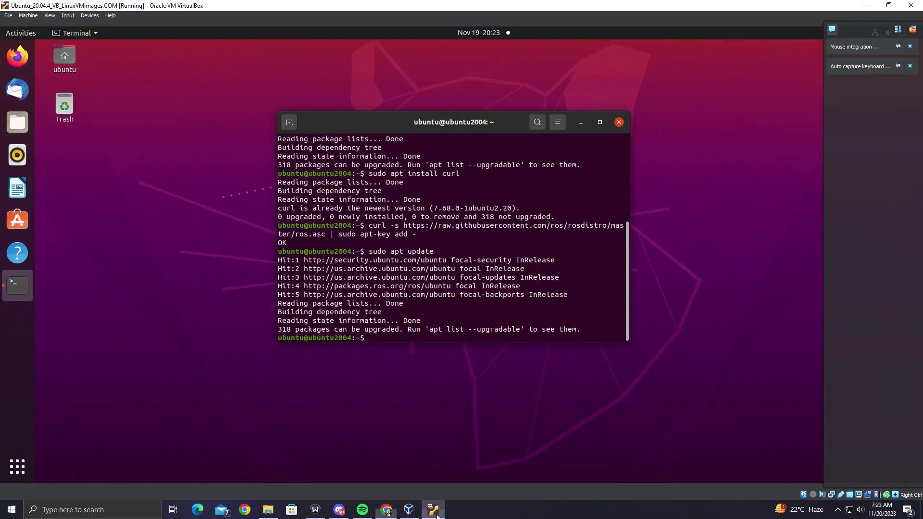
right_click(375, 339)
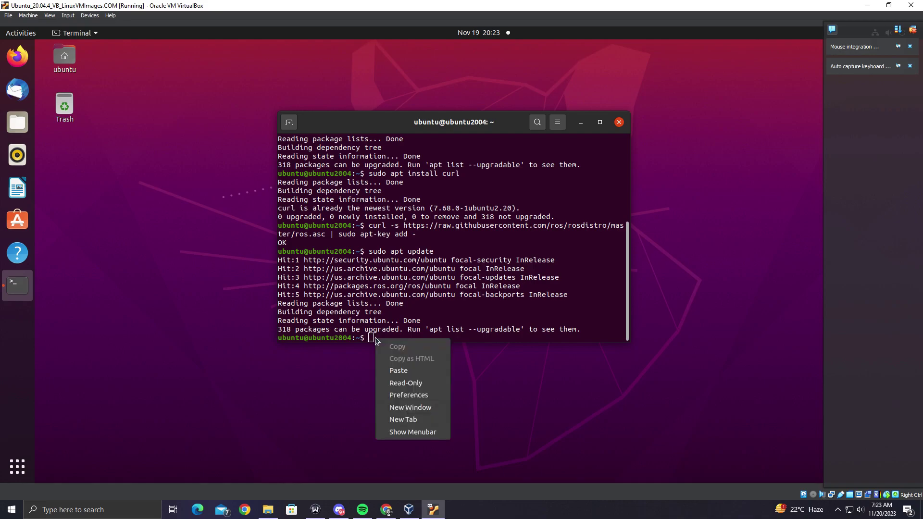
left_click(397, 370)
key("Return")
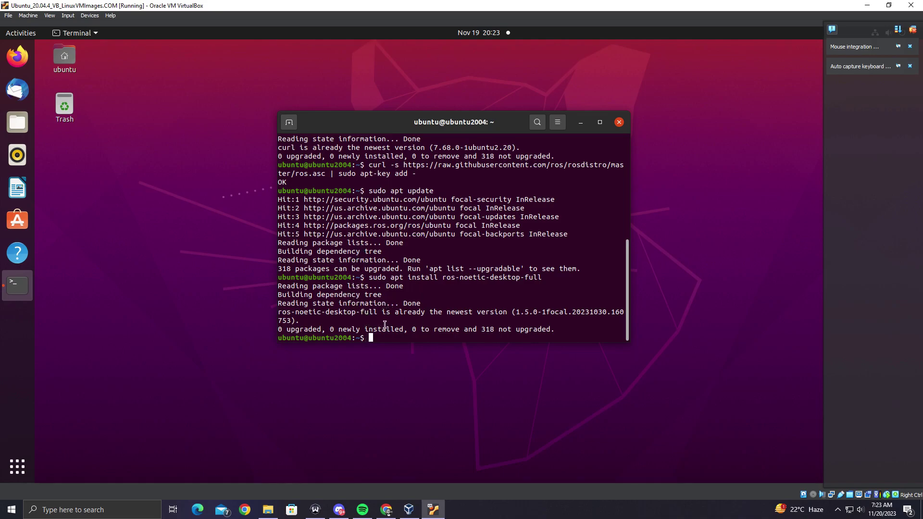
Step: Copy the command echo "source /opt/ros/noetic/setup.bash" >> ~/.bashrc from the slide in Chrome and run it in the Ubuntu terminal
left_click(386, 510)
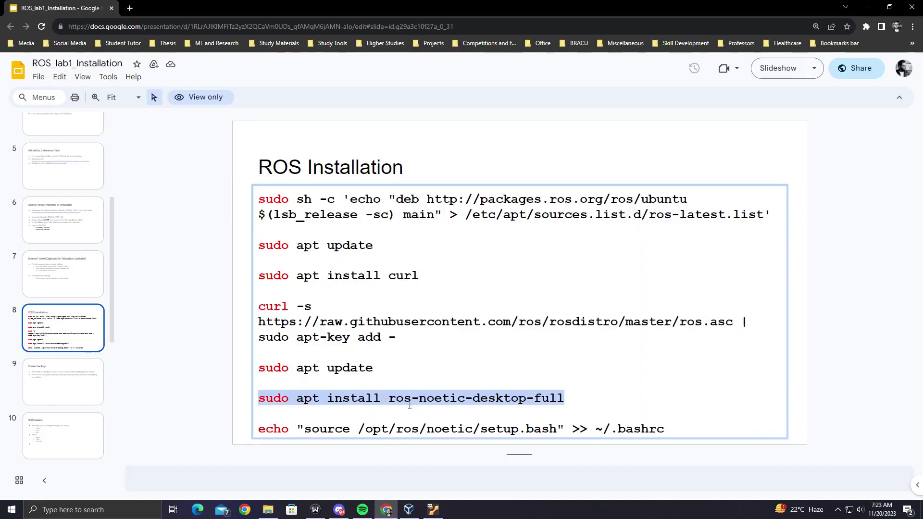
left_click_drag(665, 430, 267, 429)
right_click(285, 428)
left_click(312, 437)
left_click(433, 509)
right_click(375, 342)
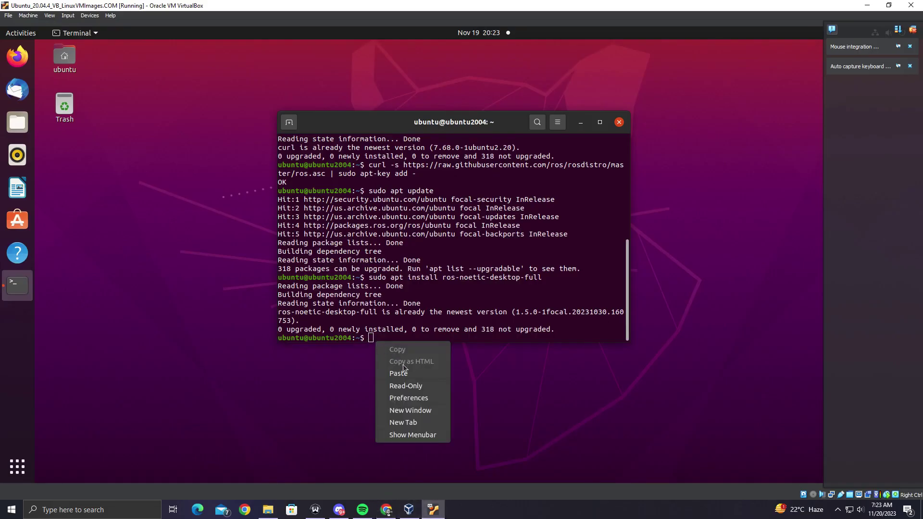
left_click(406, 373)
key("Return")
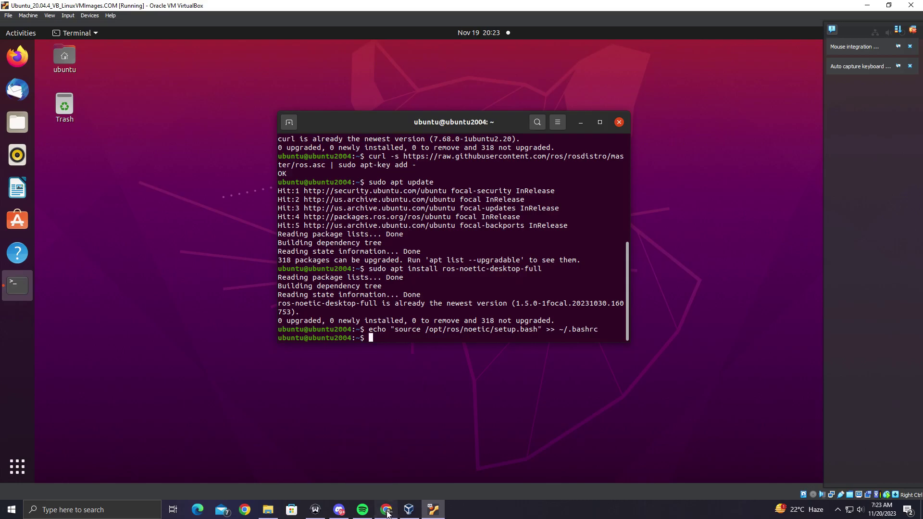
Step: Switch to the slides in Chrome and read the Create backup slide about cloning the virtual machine
left_click(387, 511)
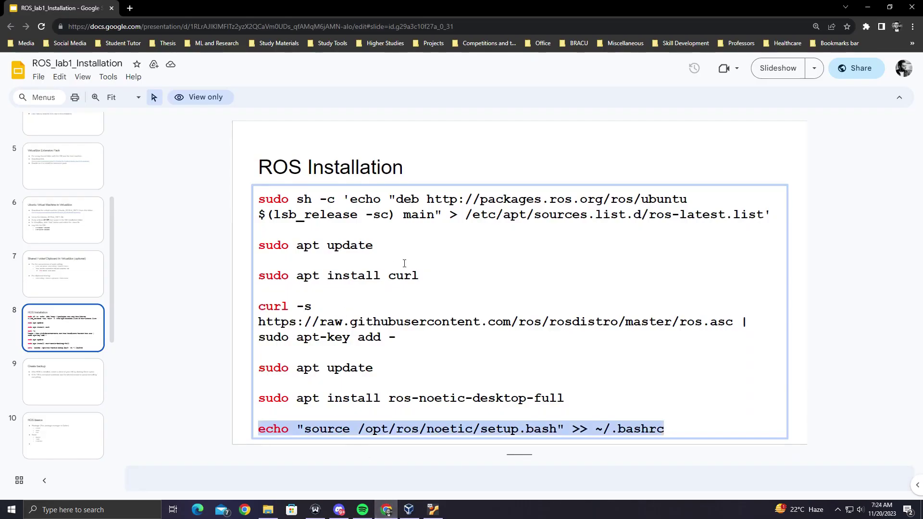
left_click(472, 398)
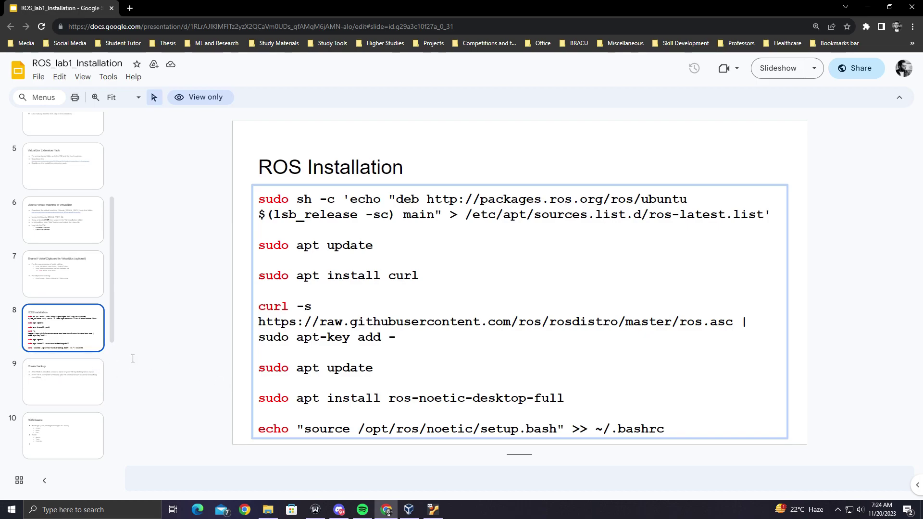
left_click(65, 389)
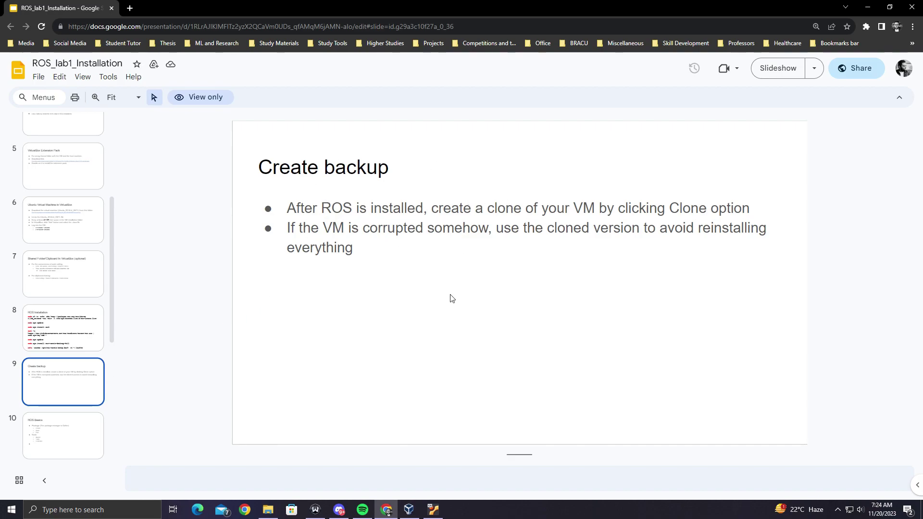
Step: Check the Ubuntu virtual machine's entry in VirtualBox Manager and the close command of its running window
left_click(433, 509)
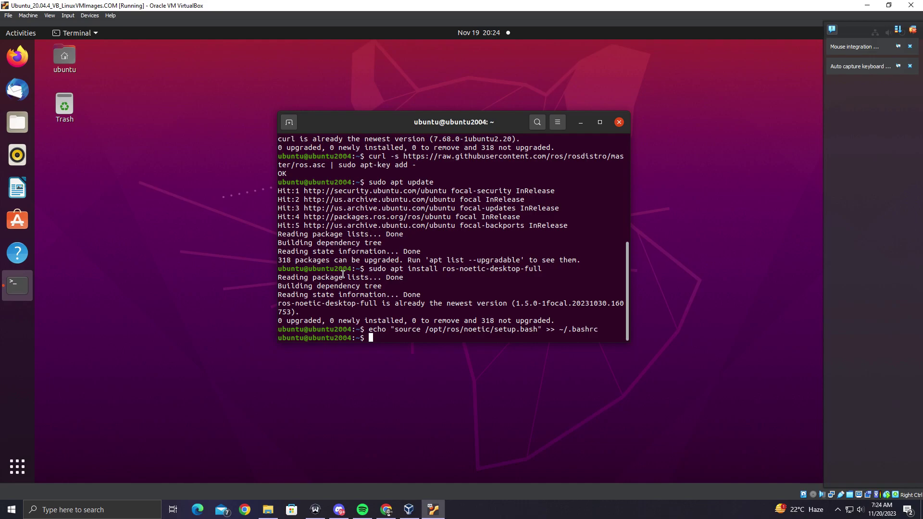
left_click(409, 510)
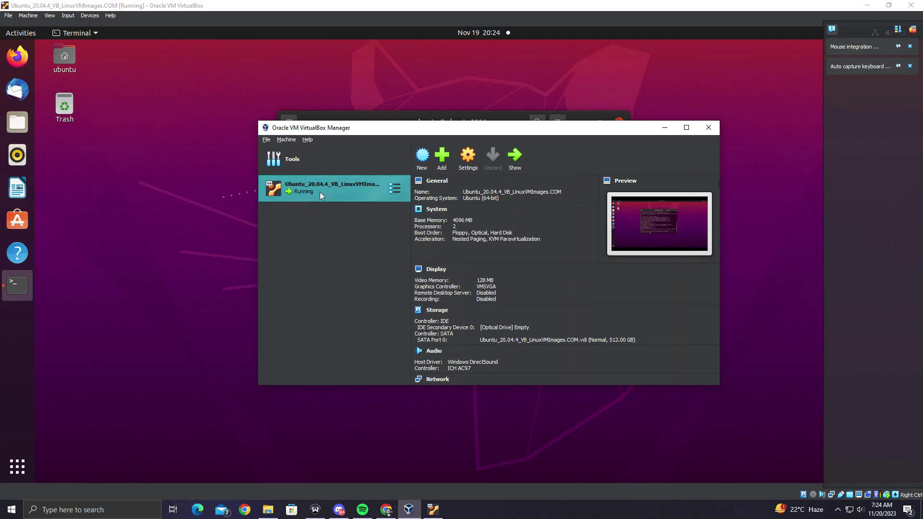
left_click(122, 134)
left_click(8, 15)
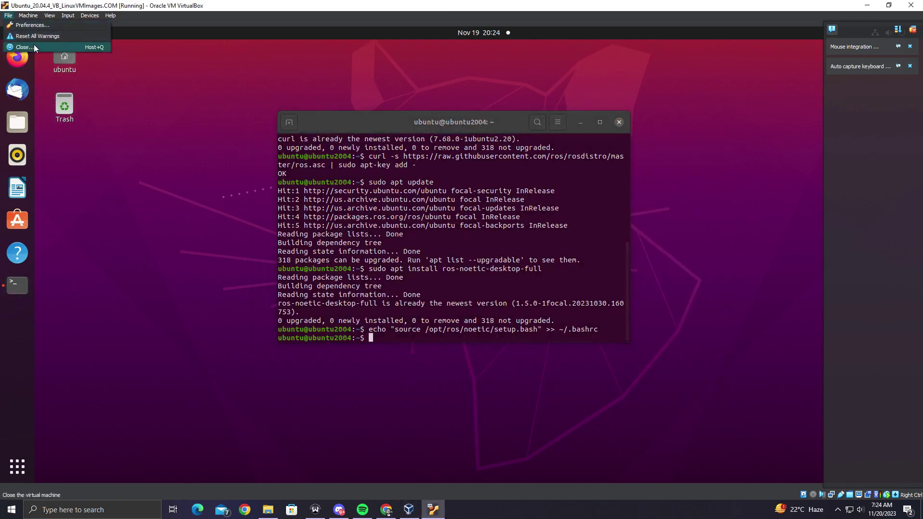
left_click(153, 193)
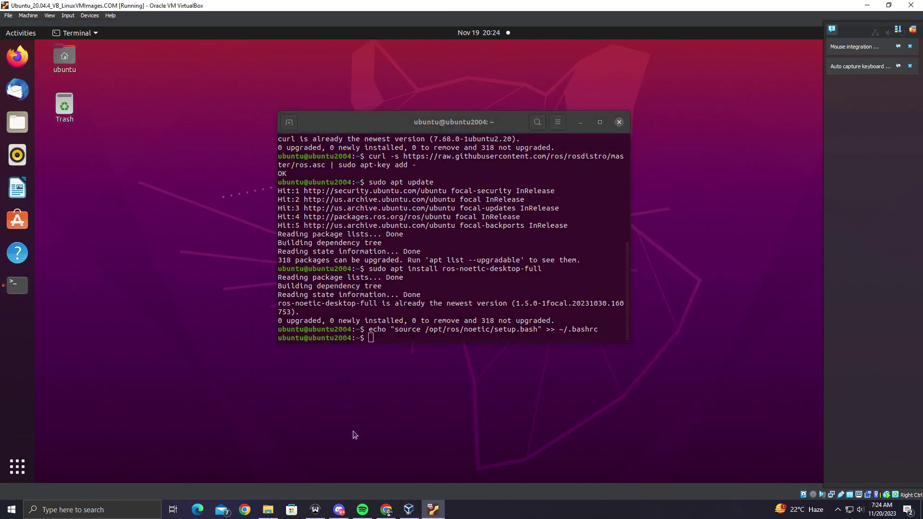
Step: Look up the Clone command for the Ubuntu virtual machine in VirtualBox Manager, then return to the Ubuntu terminal
left_click(409, 510)
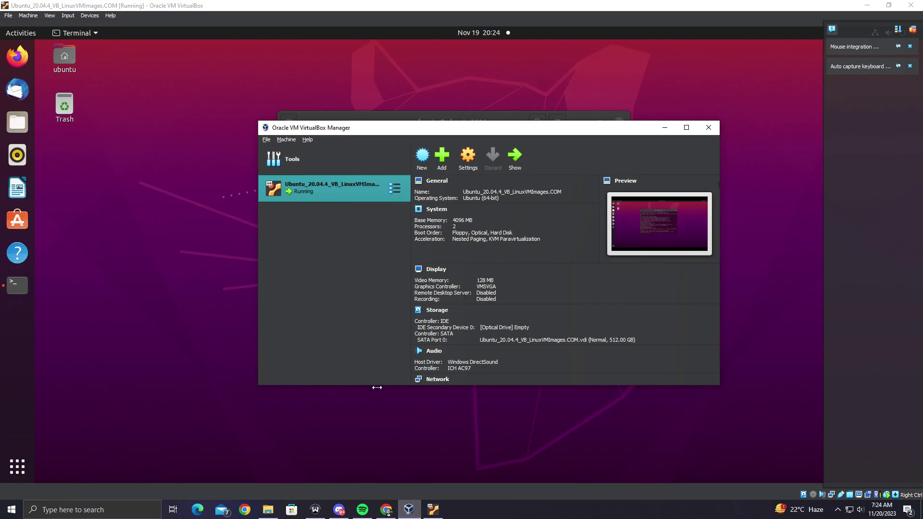
right_click(295, 189)
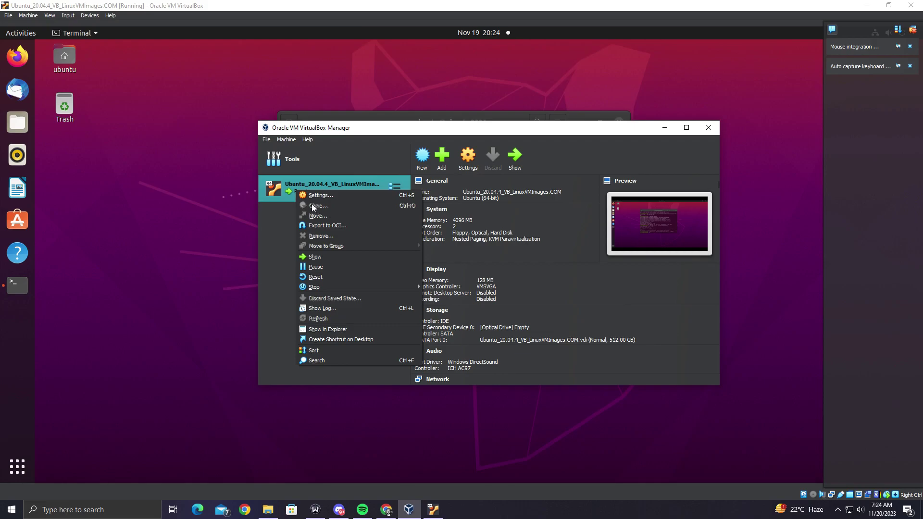
left_click(288, 221)
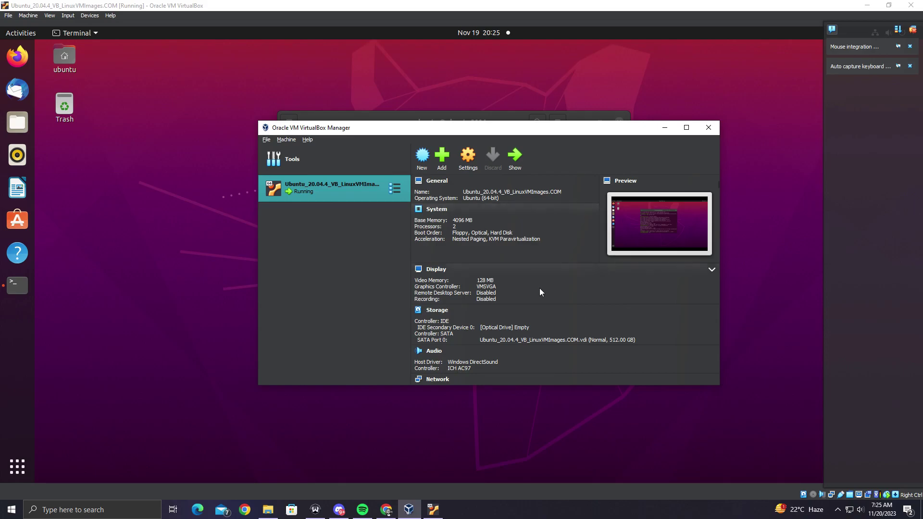
left_click(670, 125)
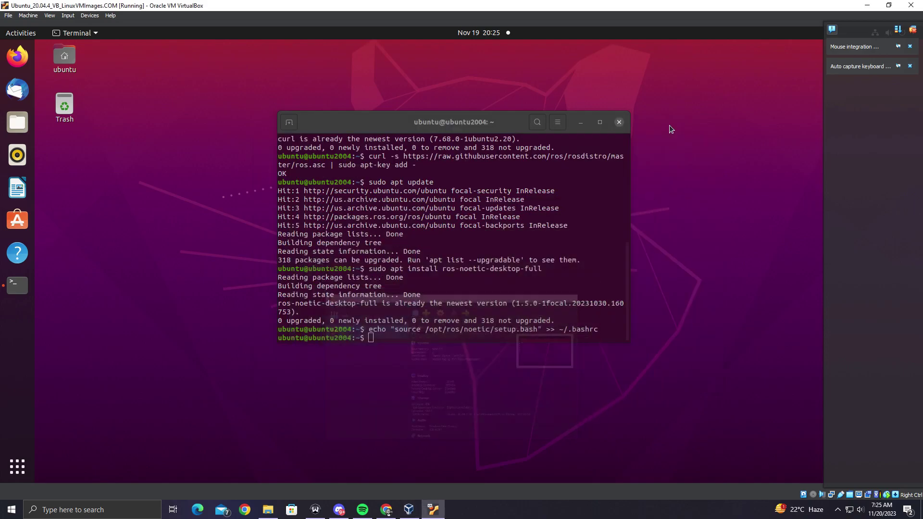
left_click(426, 337)
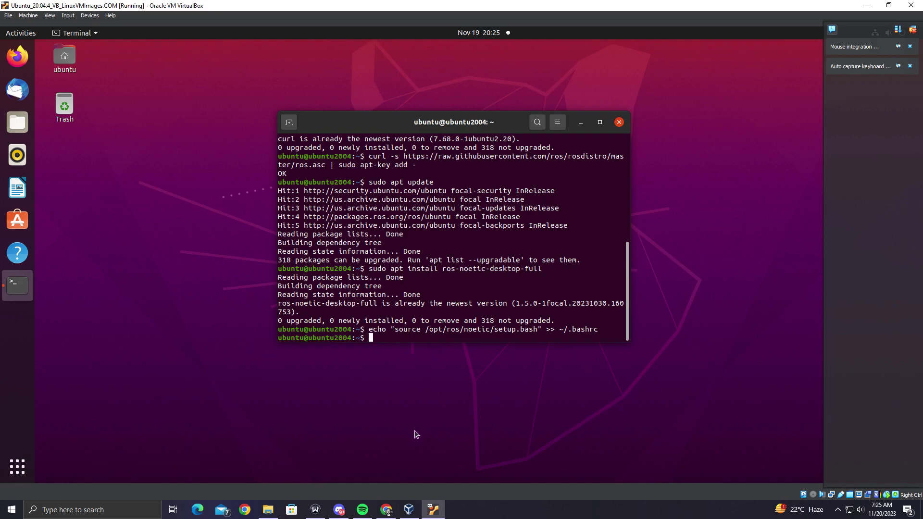
Step: Switch to the slides in Chrome and read the ROS Basics and Turtle Bot slides
left_click(386, 511)
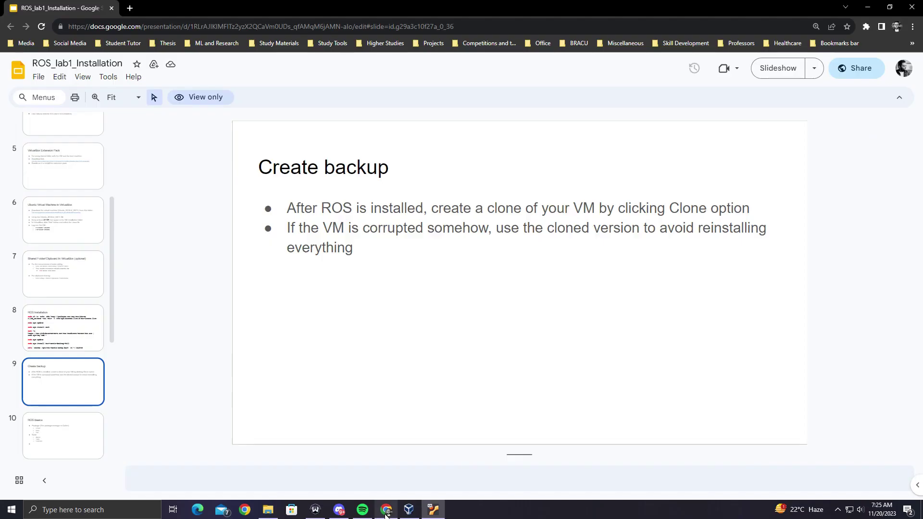
scroll(63, 334, "down", 2)
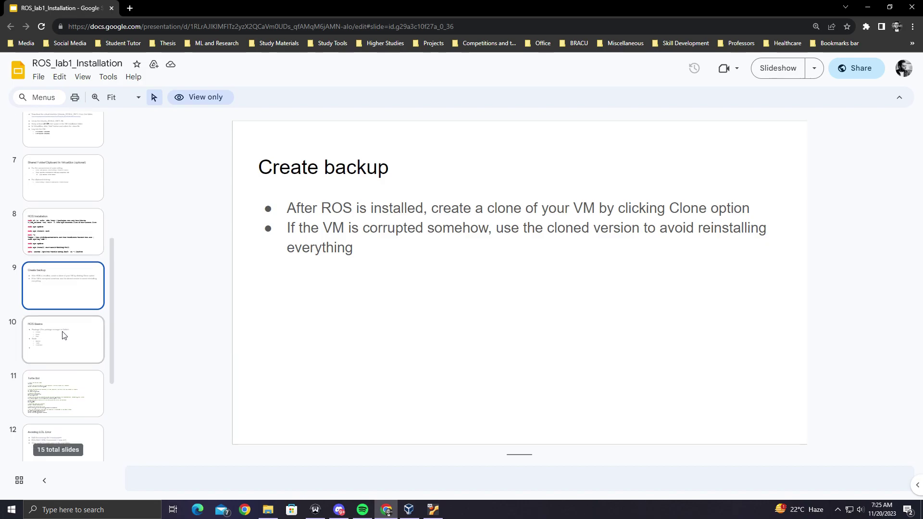
left_click(63, 335)
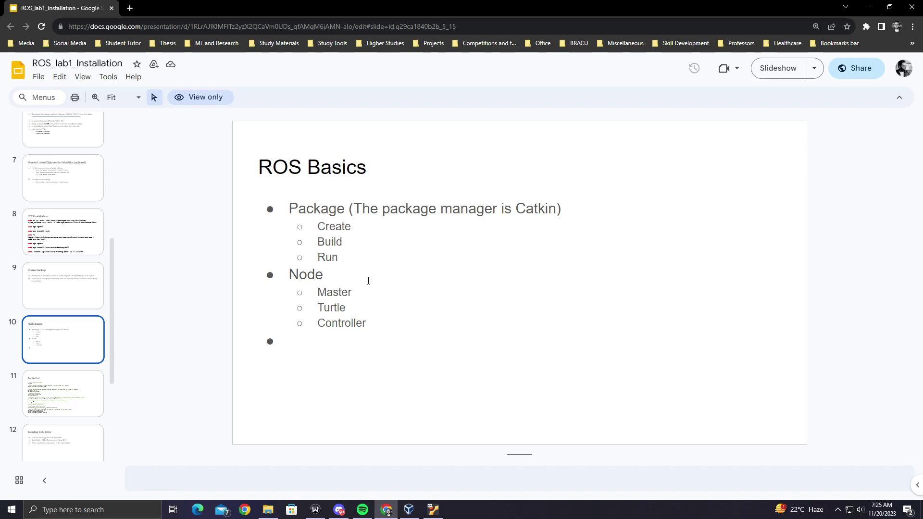
scroll(369, 264, "up", 1)
left_click(59, 356)
scroll(81, 327, "down", 2)
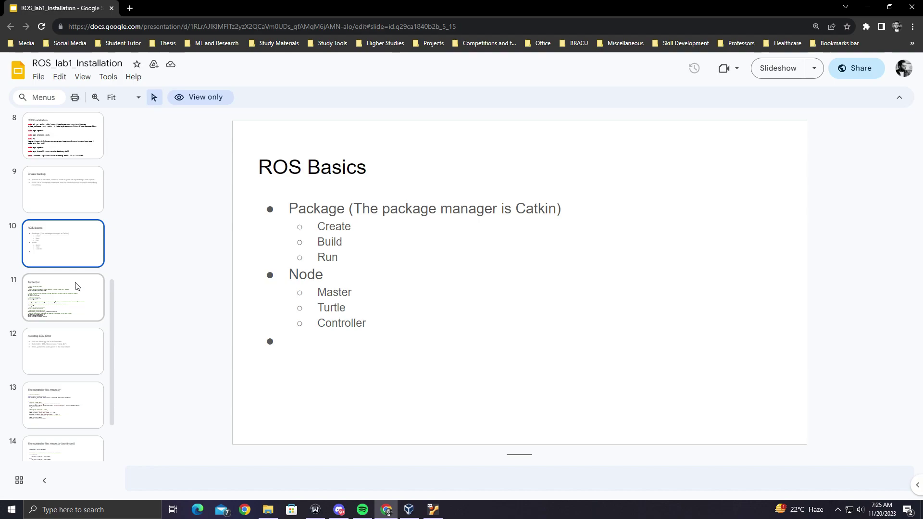
left_click(76, 286)
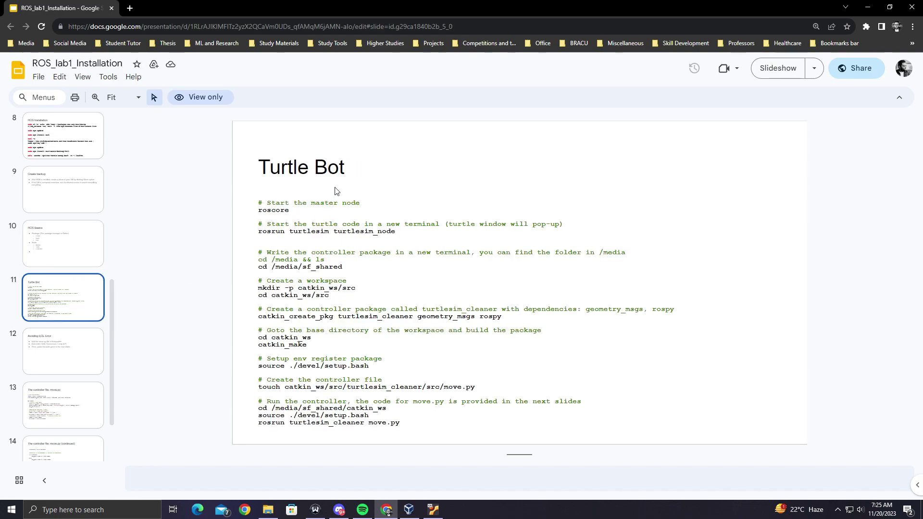
Step: Switch to the Ubuntu virtual machine, clear the terminal and start the ROS master node with roscore
left_click(440, 510)
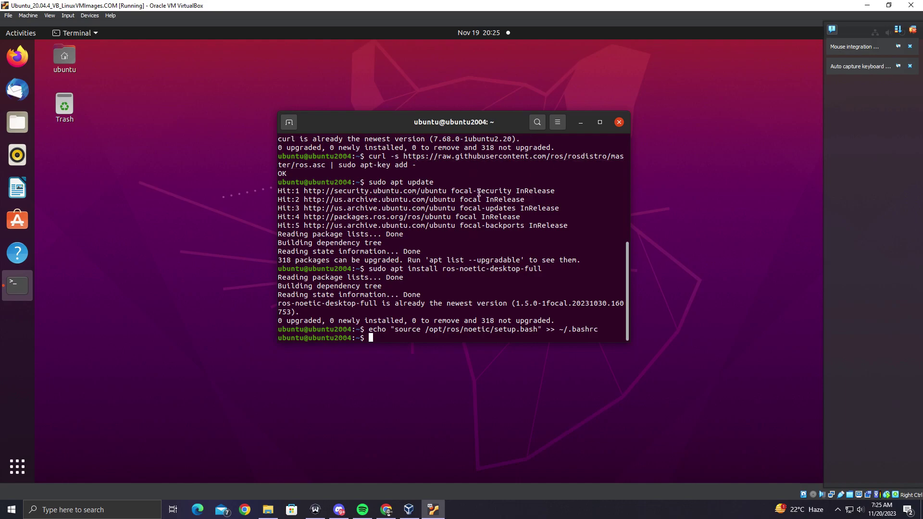
type("clear")
key("Return")
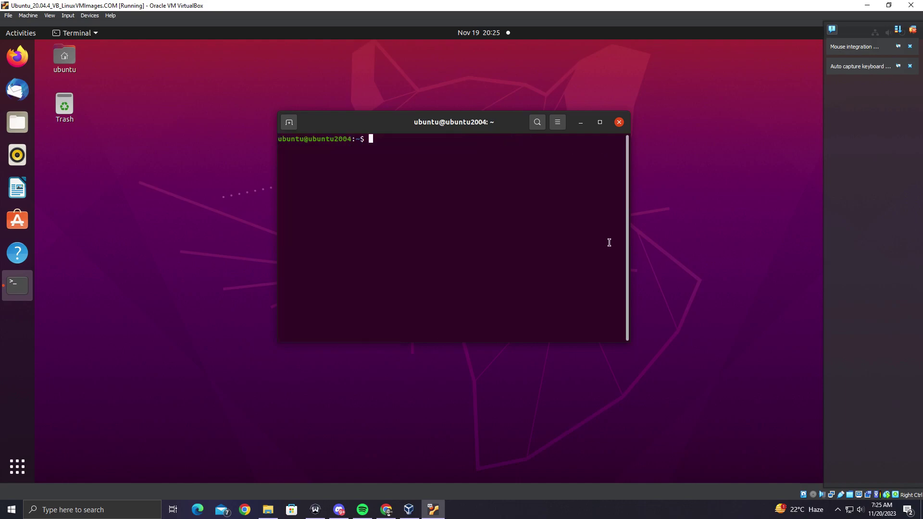
type("roscore")
key("Return")
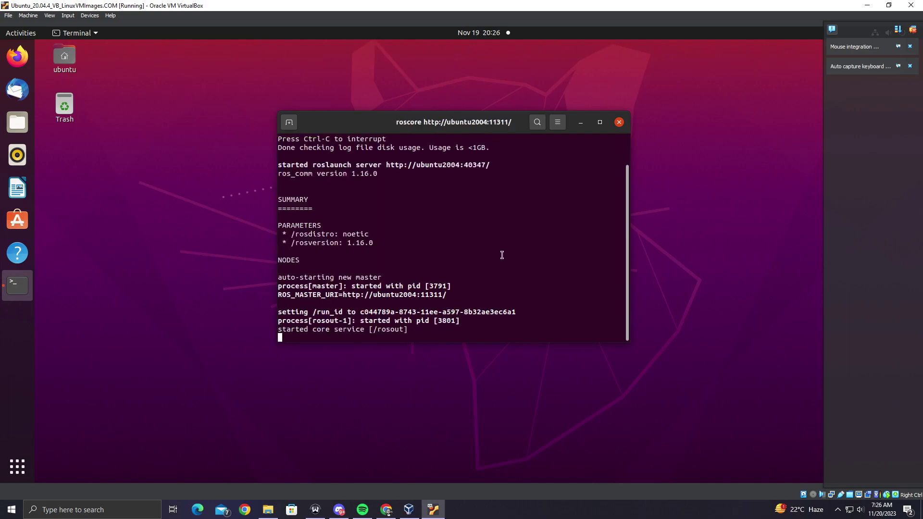
Step: Open a second terminal tab and run "rosrun turtlesim turtlesim_node" in it, copied from the Turtle Bot slide in Chrome
left_click(288, 123)
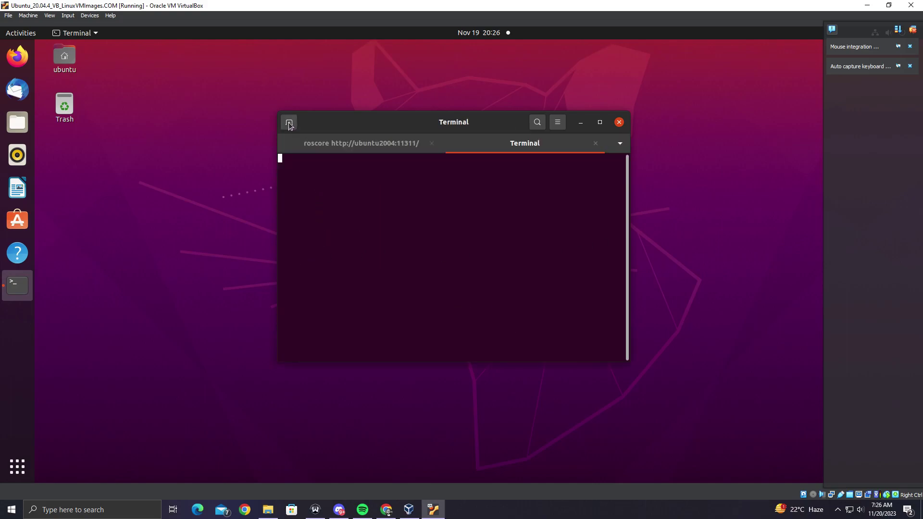
left_click(386, 510)
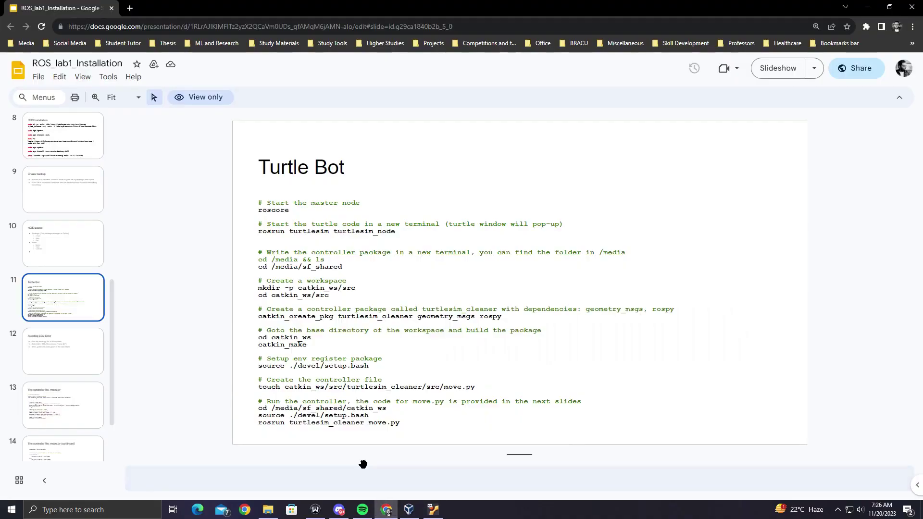
left_click_drag(397, 232, 258, 234)
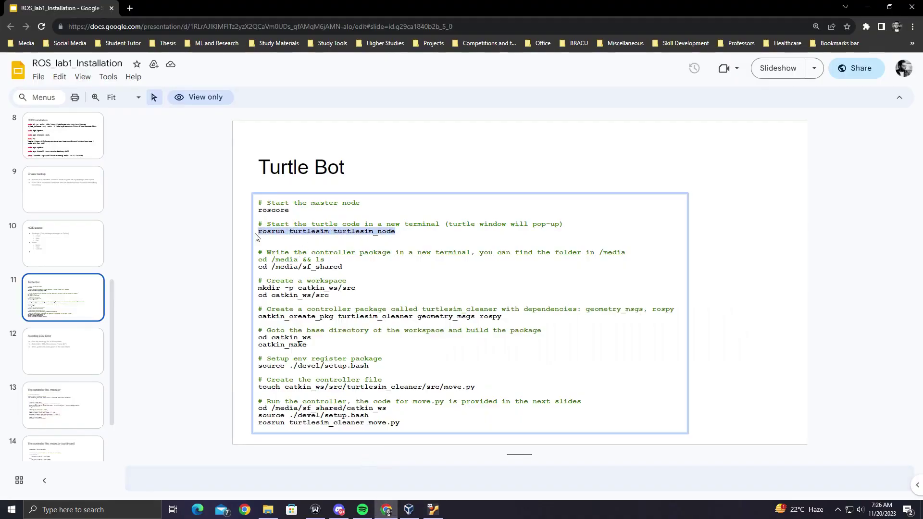
right_click(286, 235)
left_click(310, 244)
left_click(432, 509)
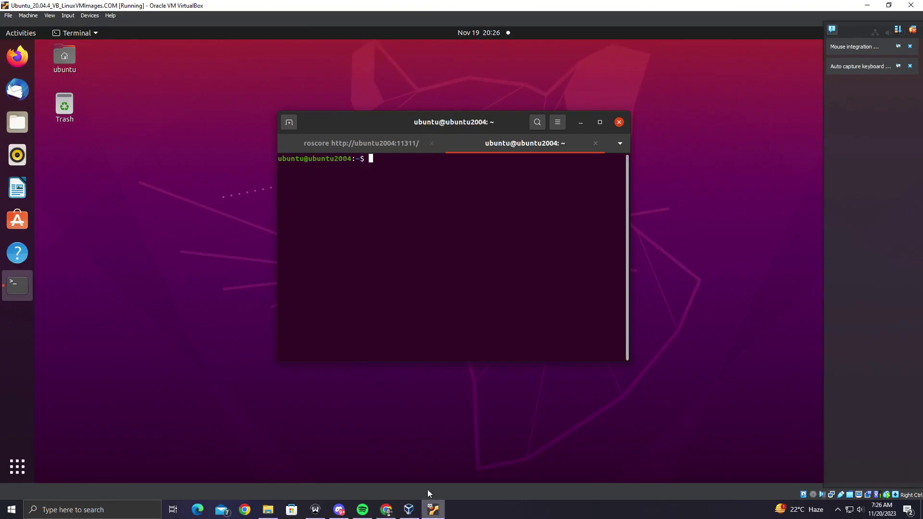
right_click(371, 161)
left_click(392, 190)
key("Return")
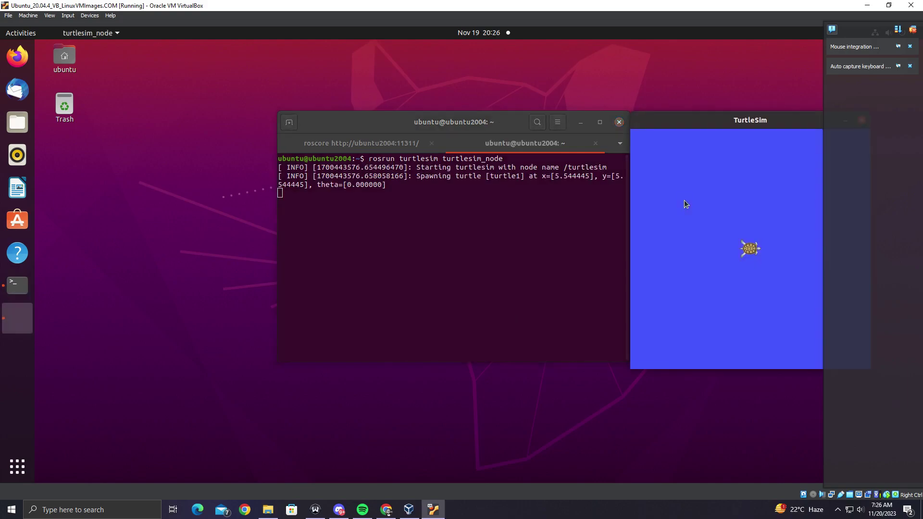
Step: Arrange the terminal and TurtleSim windows side by side and open a third terminal tab
left_click_drag(484, 128, 369, 119)
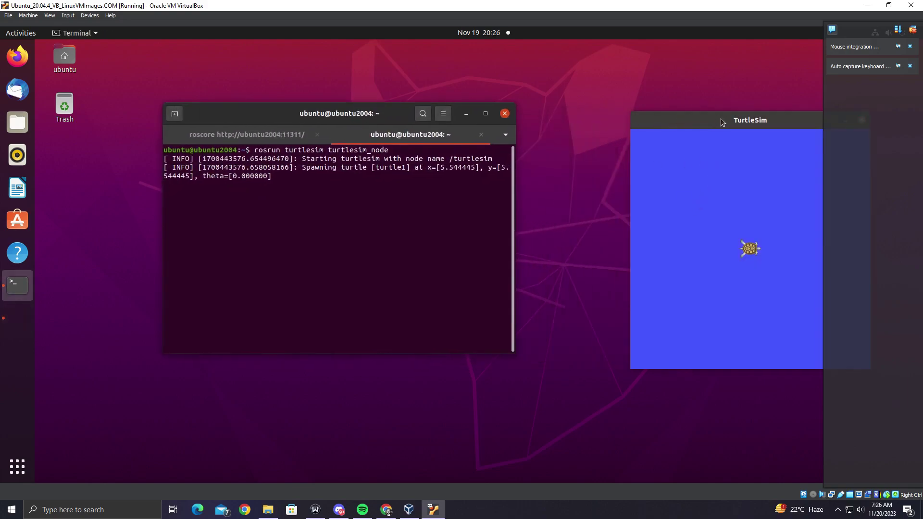
left_click_drag(721, 121, 627, 83)
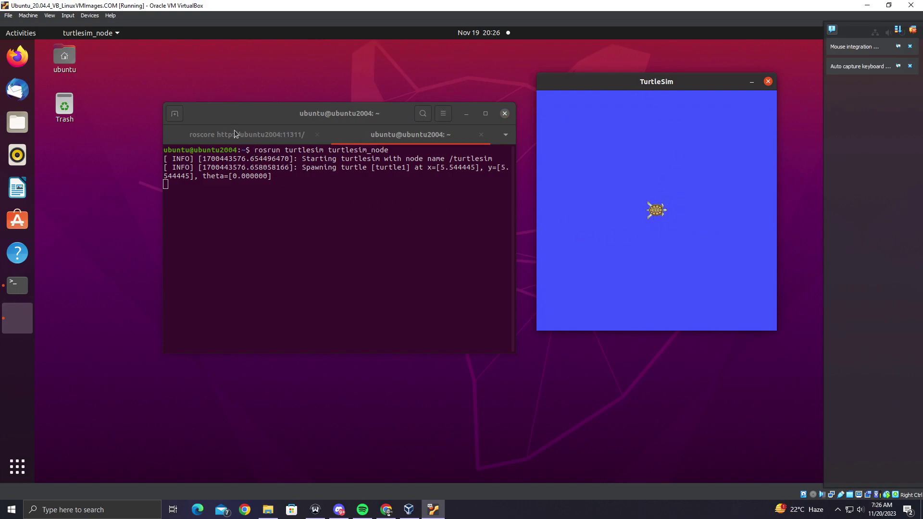
left_click(237, 114)
key("ctrl+shift+t")
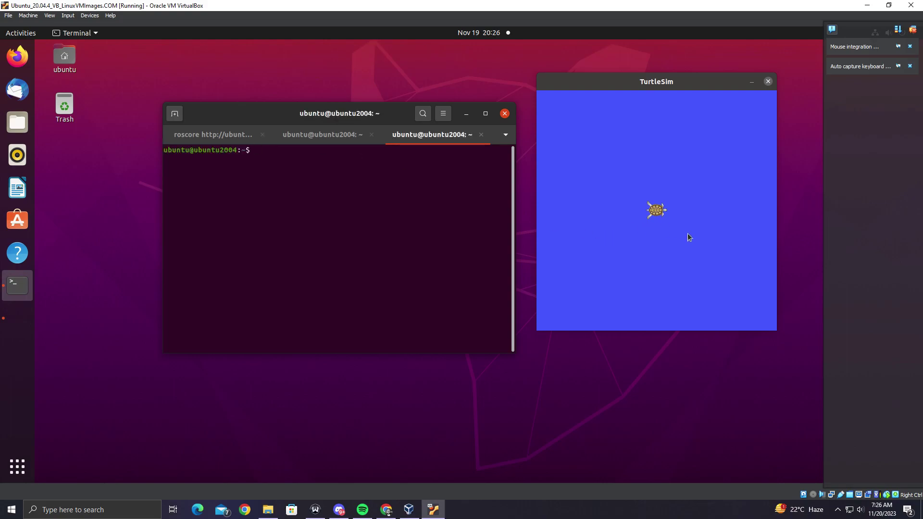
Step: Consult the Turtle Bot slide in Chrome and list the home folder's contents with ls in the Ubuntu terminal
left_click(386, 509)
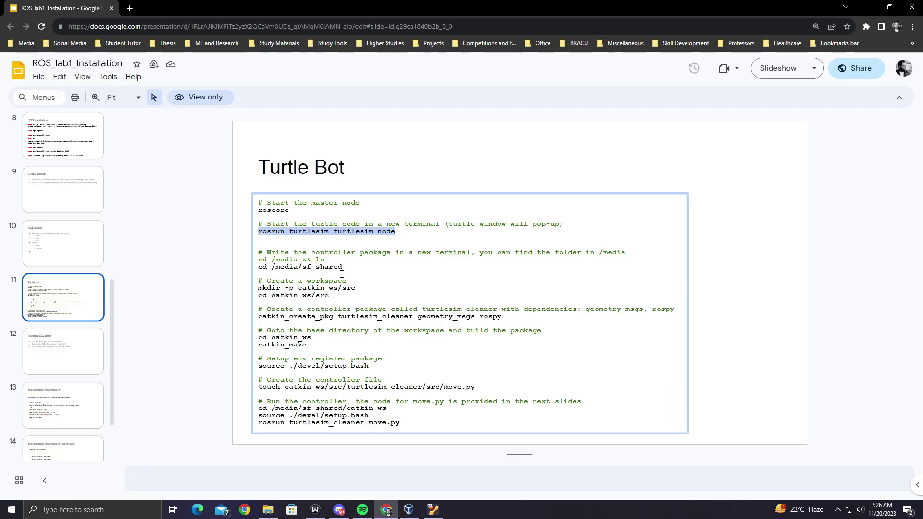
left_click(434, 510)
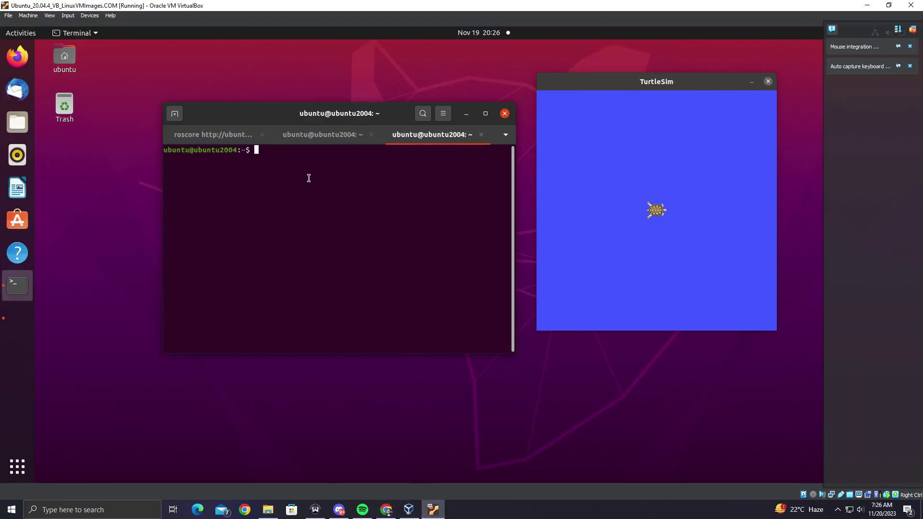
type("ls")
key("Return")
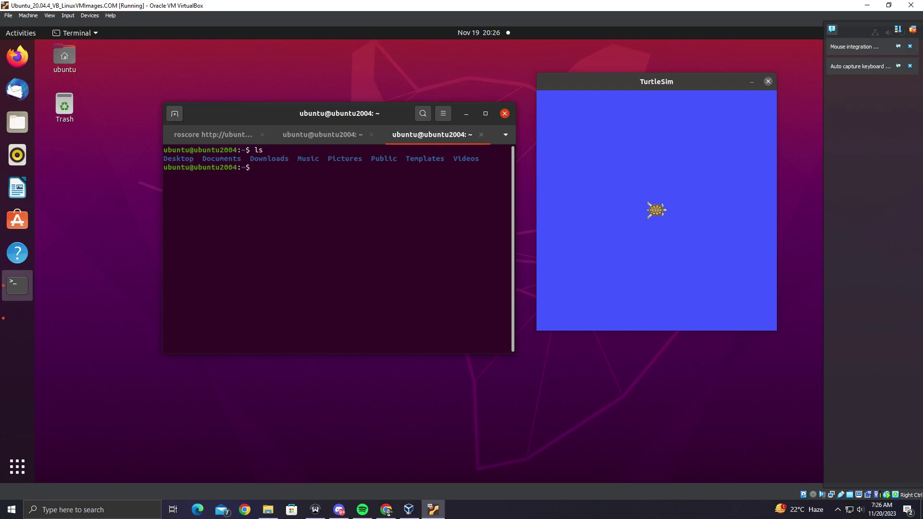
Step: Compare the shared folder path on the Turtle Bot slide in Chrome with the path of sf_Shared_Folder in Ubuntu's Files
left_click(386, 509)
left_click(375, 235)
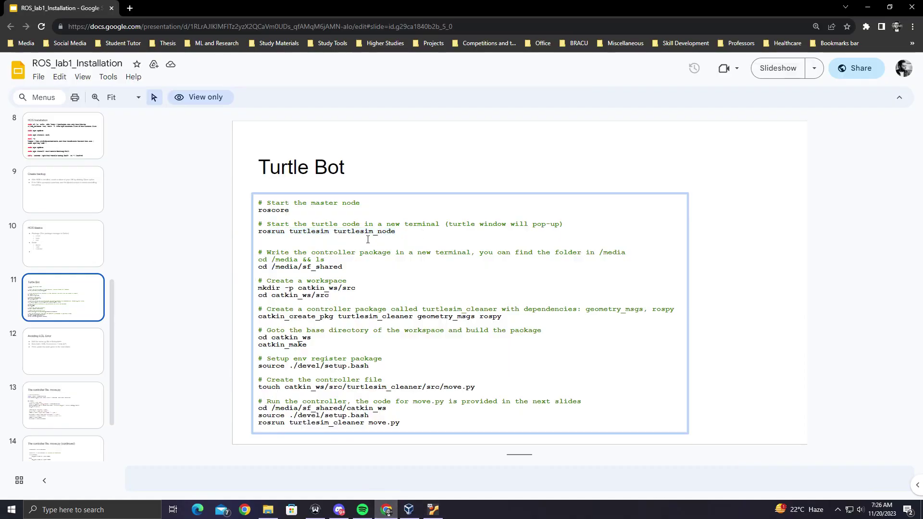
left_click_drag(342, 263, 260, 266)
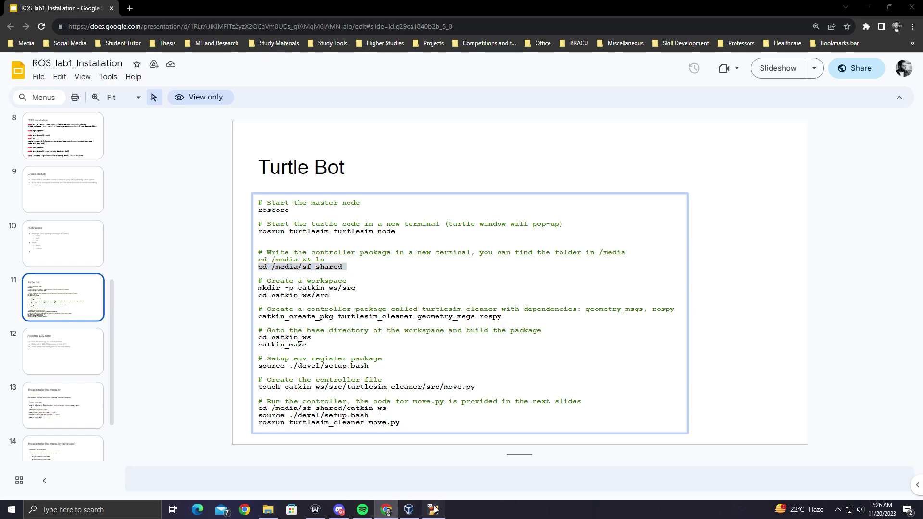
left_click(432, 510)
left_click(18, 122)
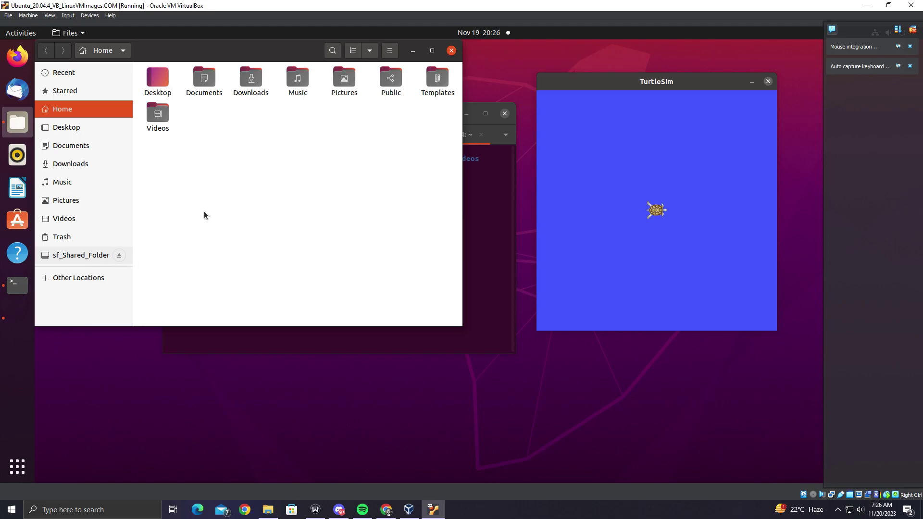
left_click(411, 53)
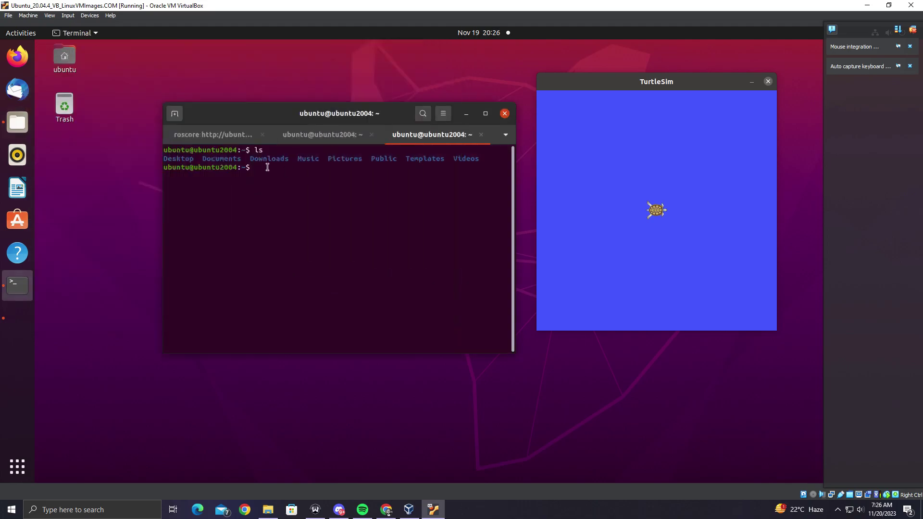
left_click(18, 123)
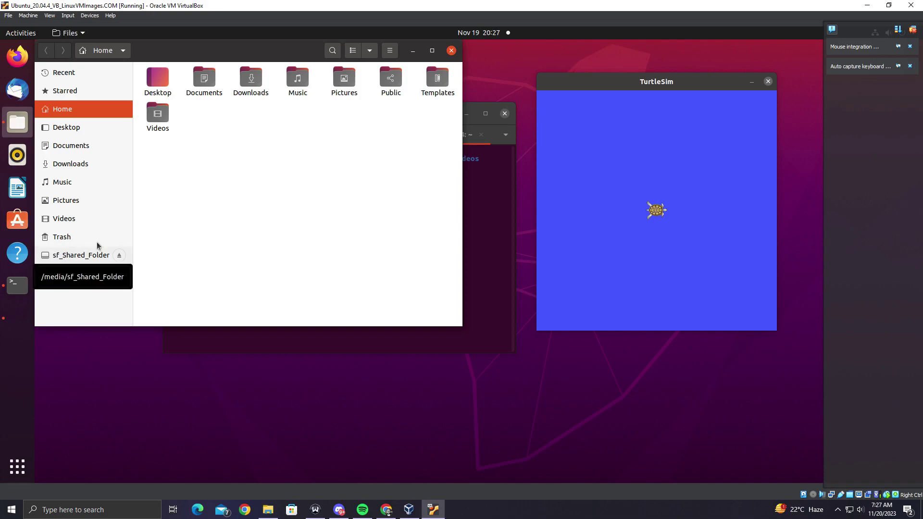
left_click(413, 50)
Step: Change the terminal's working directory to the shared folder with "cd /media/sf_Shared_Folder"
type("cd /")
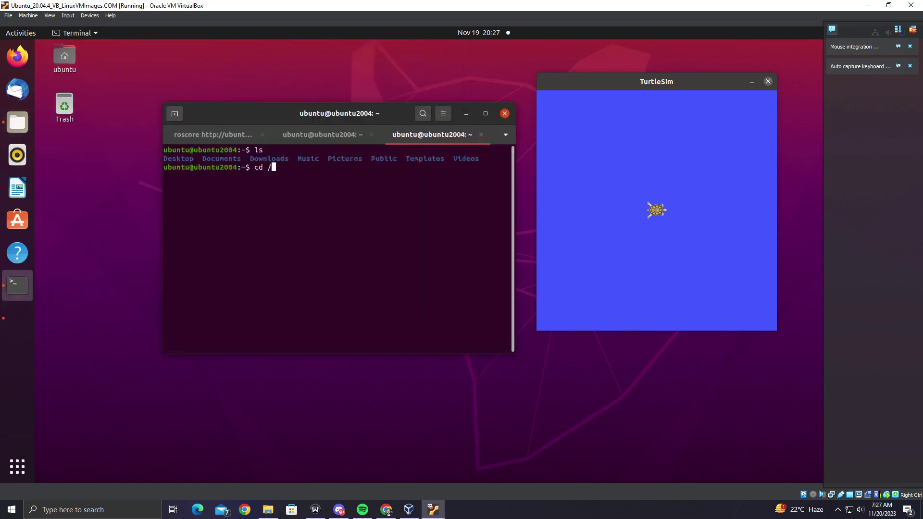
type("media/sf_Shared_Folder")
key("Return")
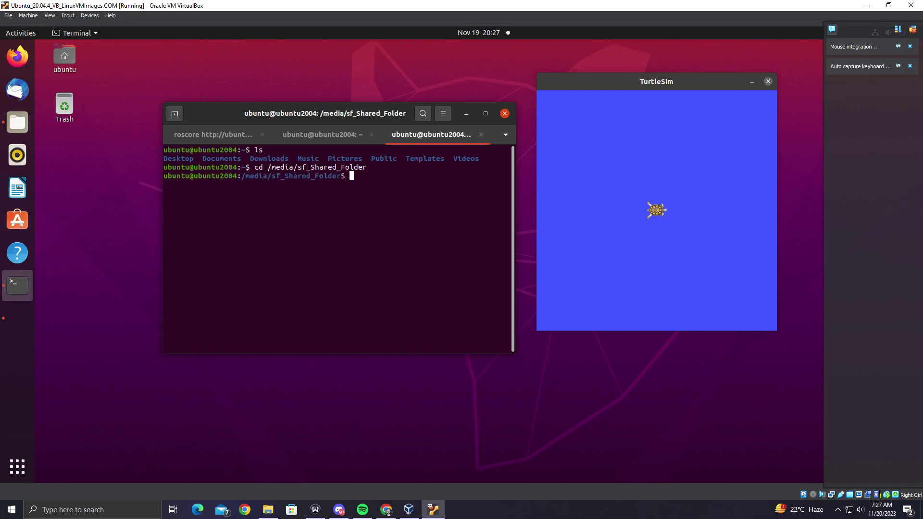
Step: List the shared folder's contents with ls and compare them with the earlier home folder listing
left_click_drag(246, 176, 340, 174)
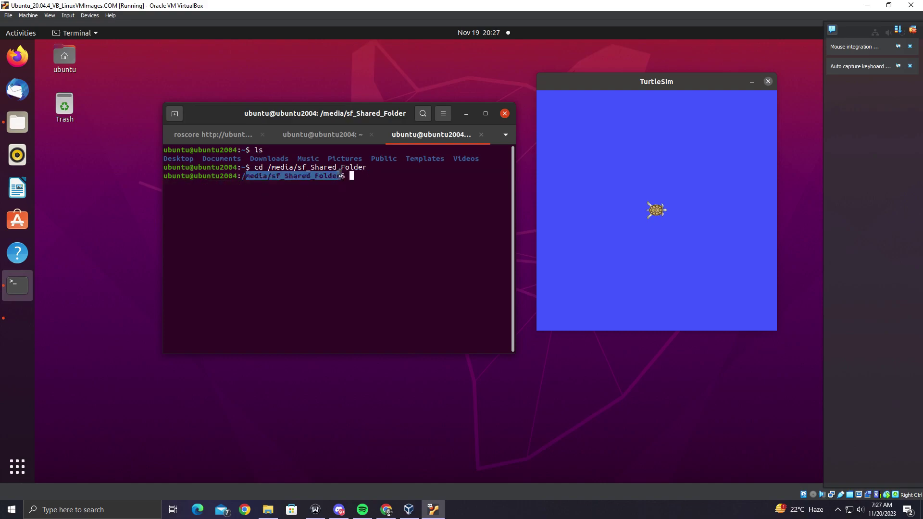
left_click(344, 176)
type("ls")
key("Return")
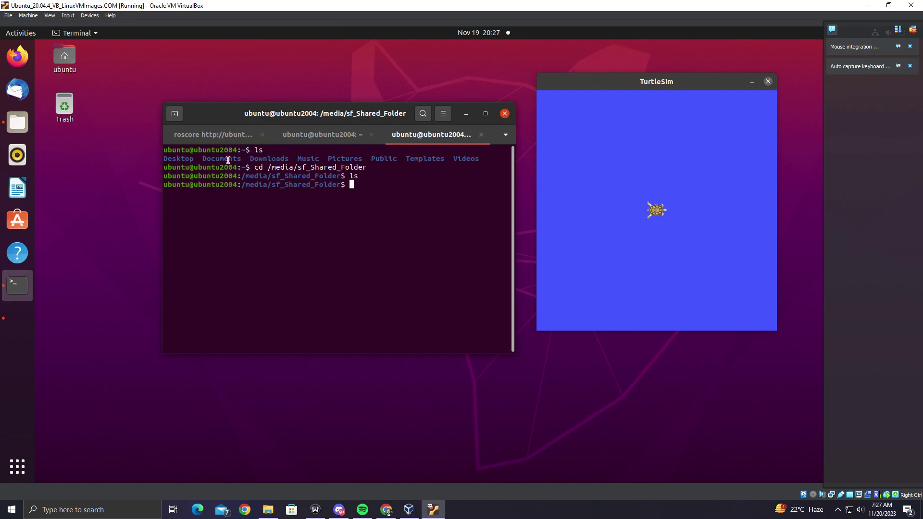
left_click_drag(164, 158, 477, 159)
left_click(358, 180)
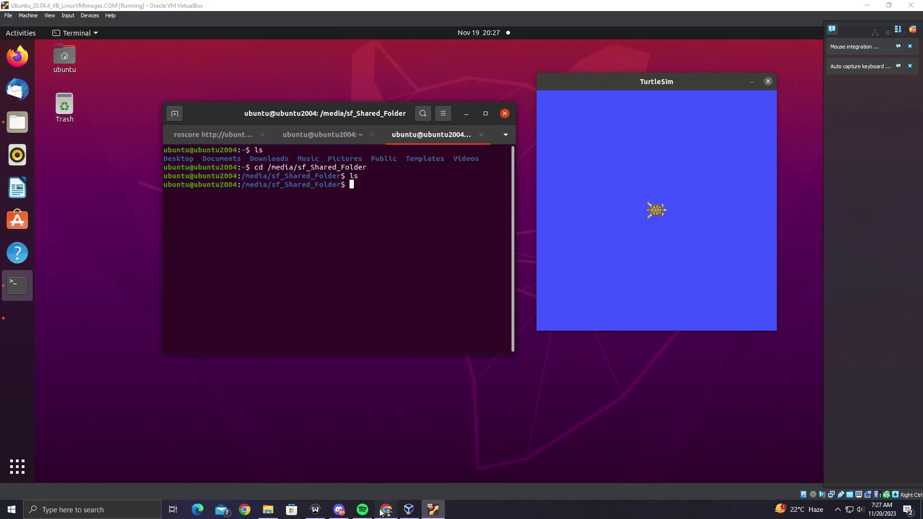
Step: Try to create the workspace in the shared folder by running "mkdir -p catkin_ws/src" from the Turtle Bot slide in the Ubuntu terminal
left_click(386, 509)
left_click_drag(343, 267, 260, 263)
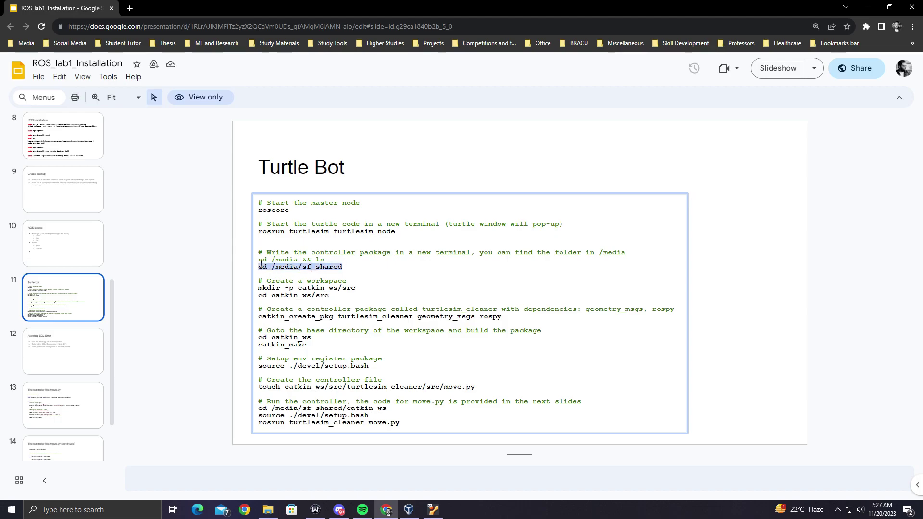
left_click(341, 296)
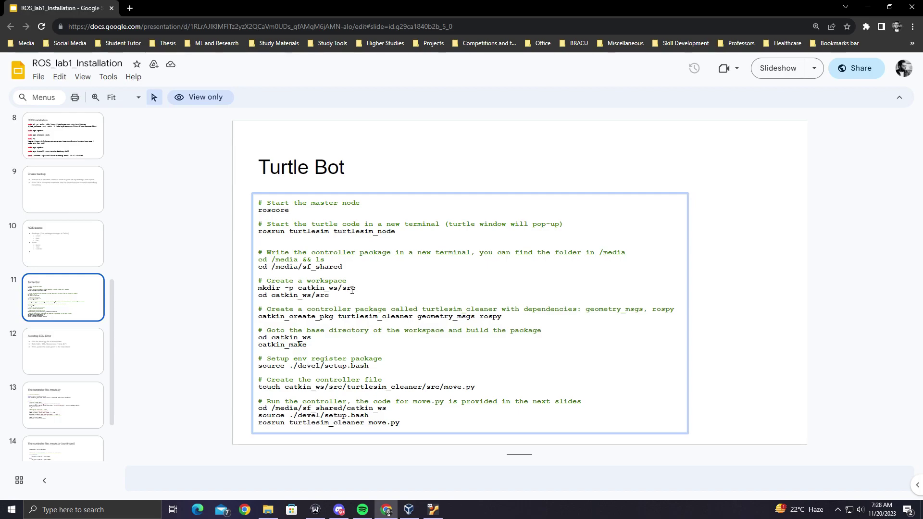
left_click_drag(355, 289, 258, 290)
right_click(269, 289)
left_click(297, 298)
left_click(433, 509)
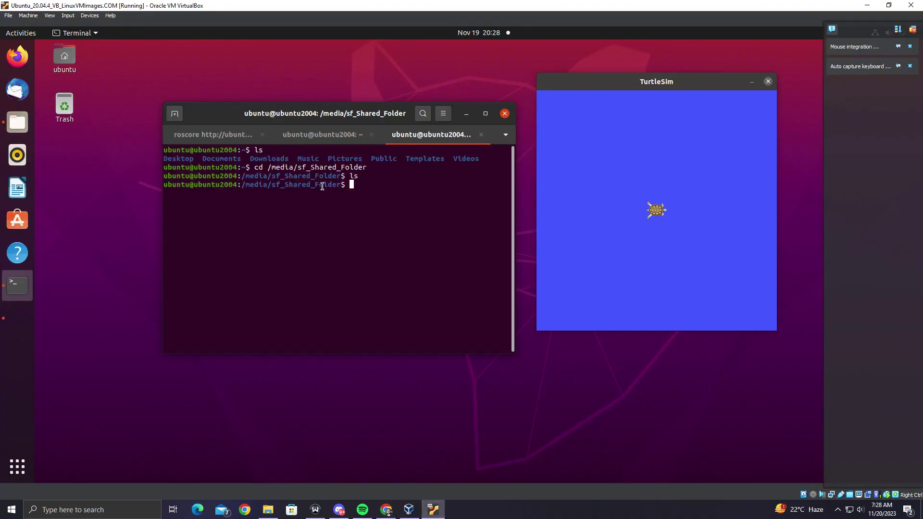
right_click(364, 187)
left_click(372, 217)
key("Return")
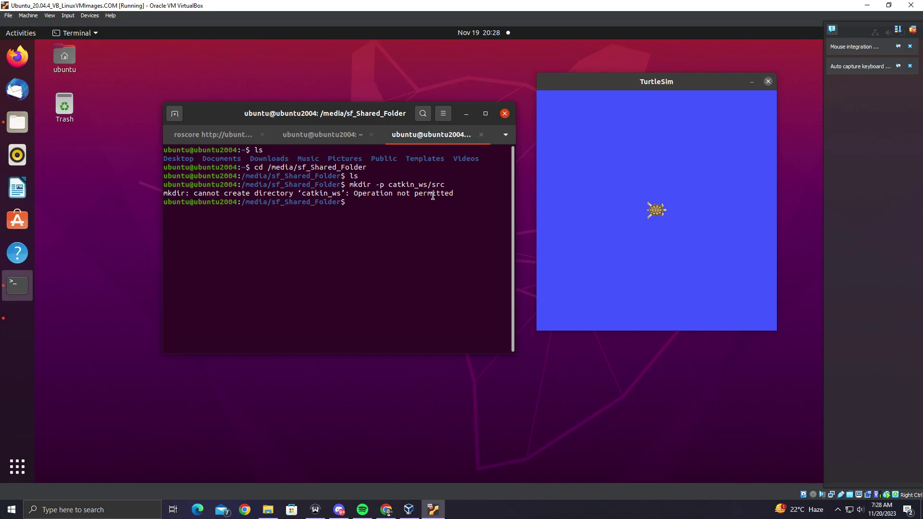
Step: Clear the Ubuntu terminal and move up from the shared folder to the root directory with "cd ..", listing the root's contents with ls
left_click(387, 511)
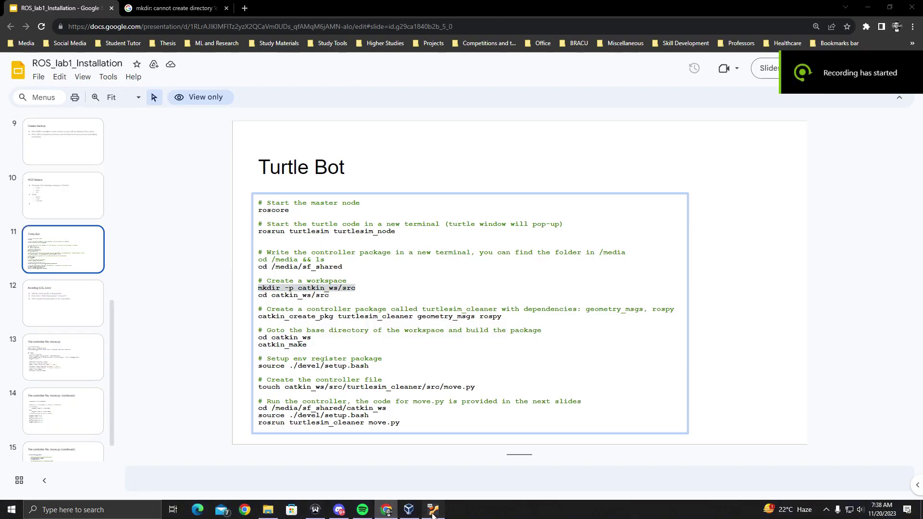
left_click(432, 509)
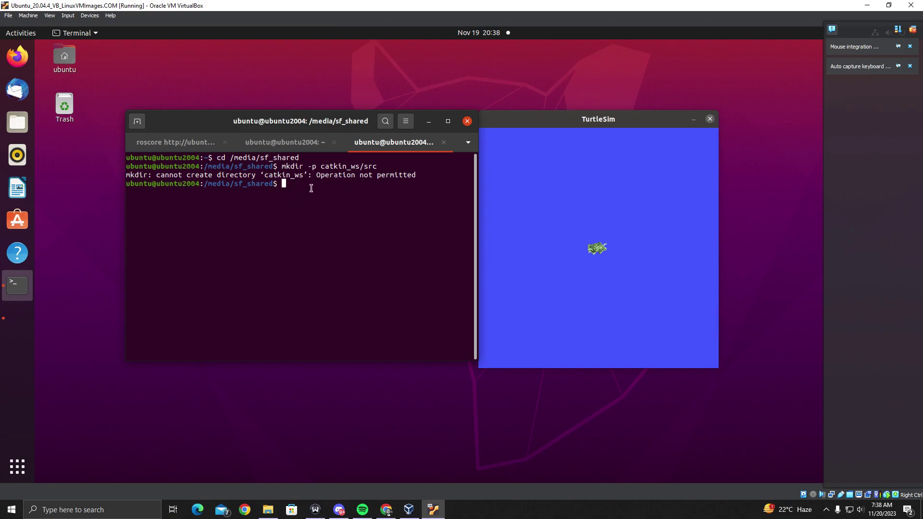
type("clear")
key("Return")
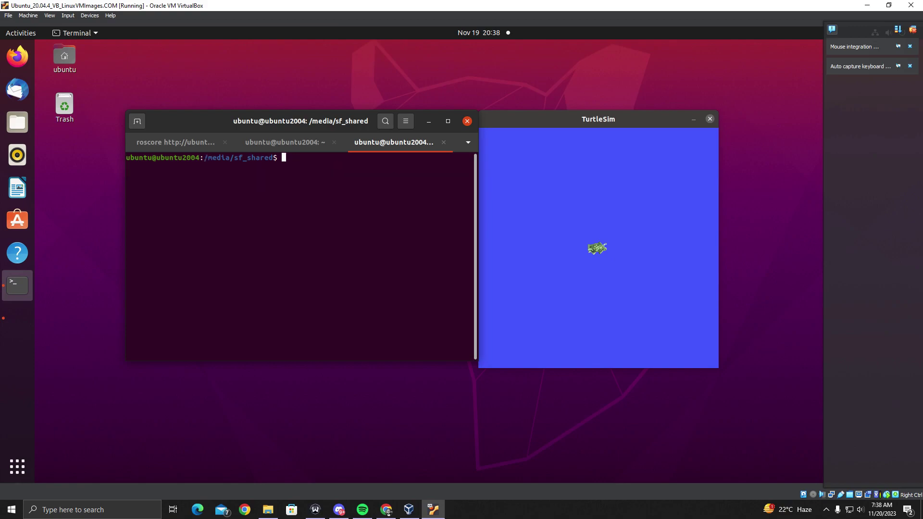
type("cd ..")
key("Return")
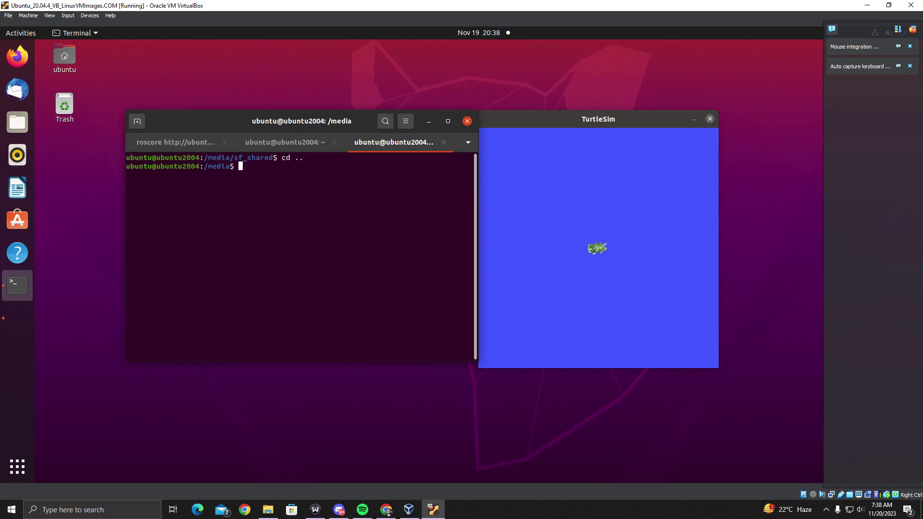
type("cd ..")
key("Return")
type("ls")
key("Return")
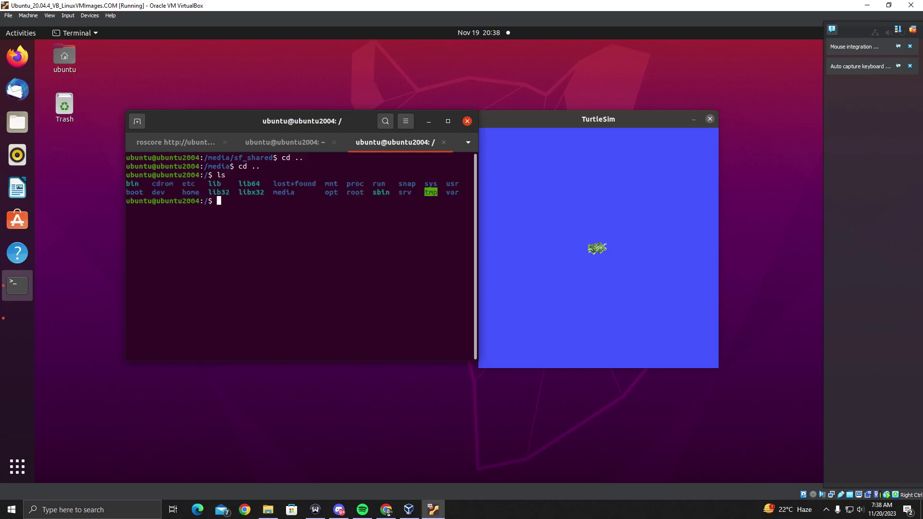
type("cd ..")
key("Return")
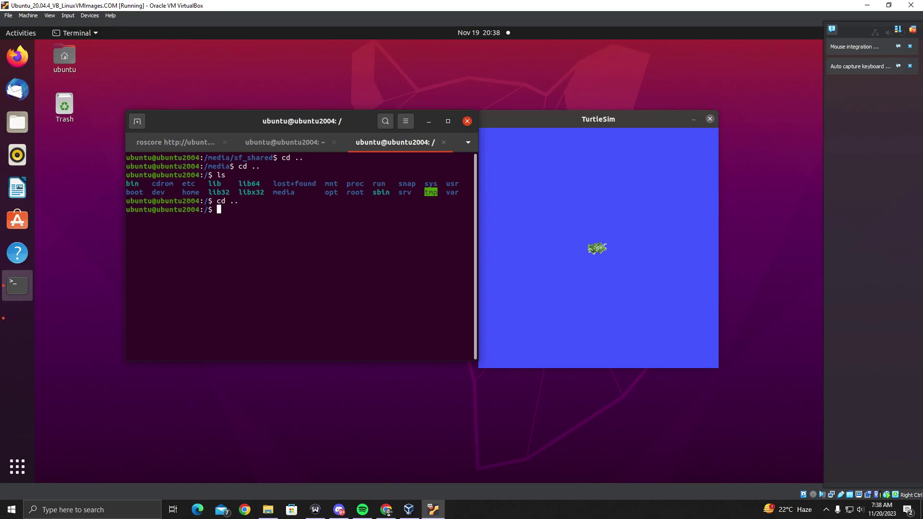
Step: Replace the current terminal session with a new terminal tab using "exit", and list the home folder's contents with ls
type("exit")
key("Return")
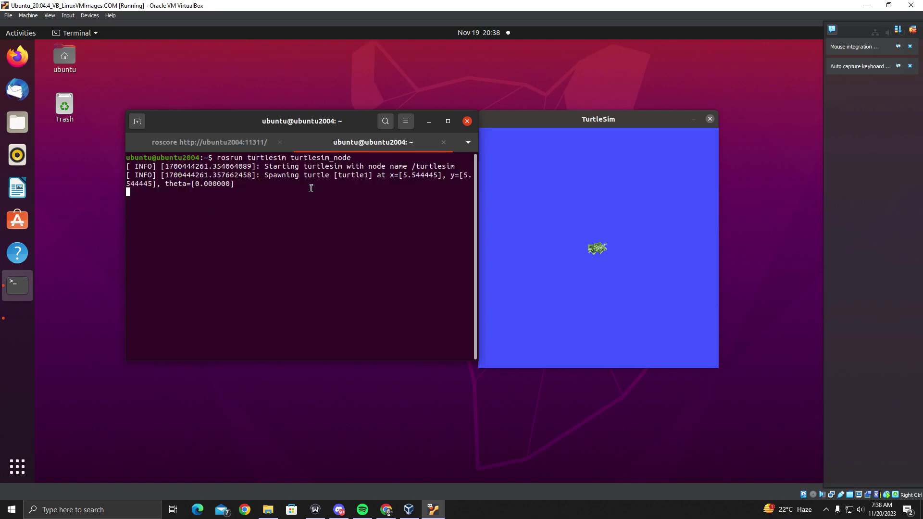
left_click(136, 120)
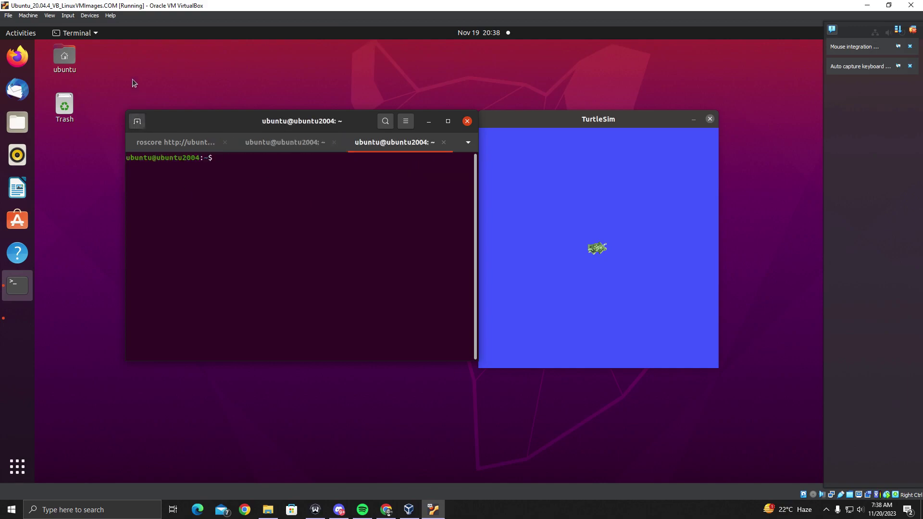
type("ls")
key("Return")
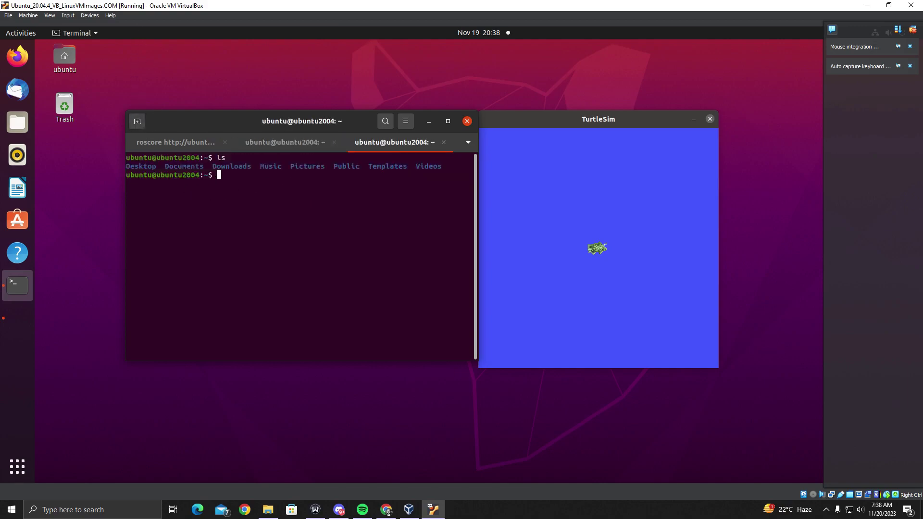
Step: Change the new terminal tab's working directory to the Documents folder with "cd Documents"
left_click(624, 262)
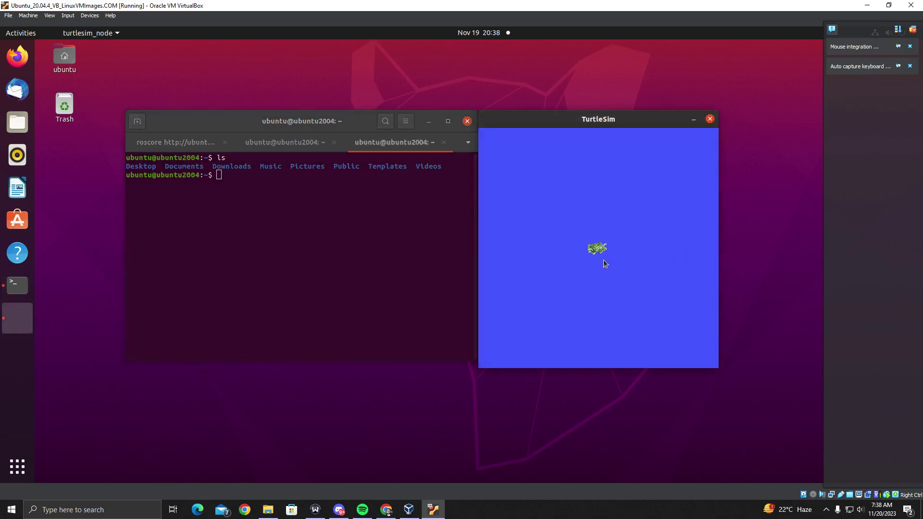
left_click(224, 179)
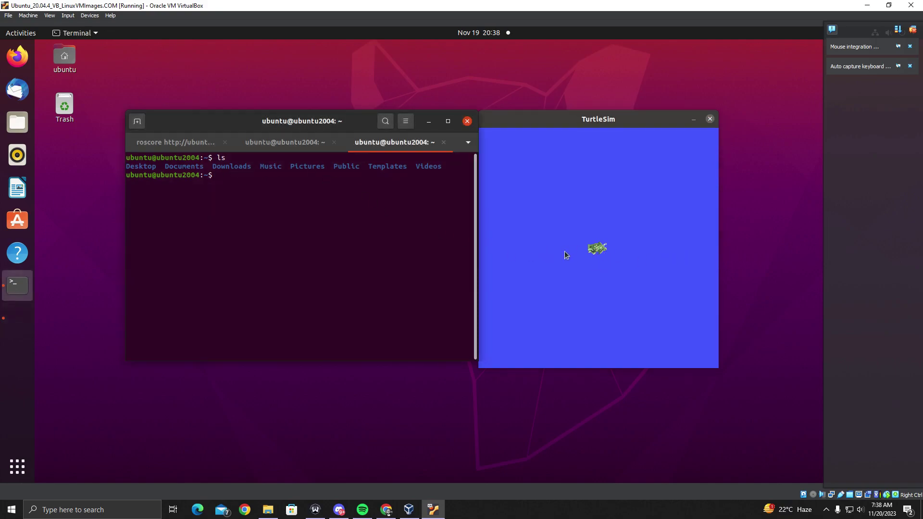
type("cd D")
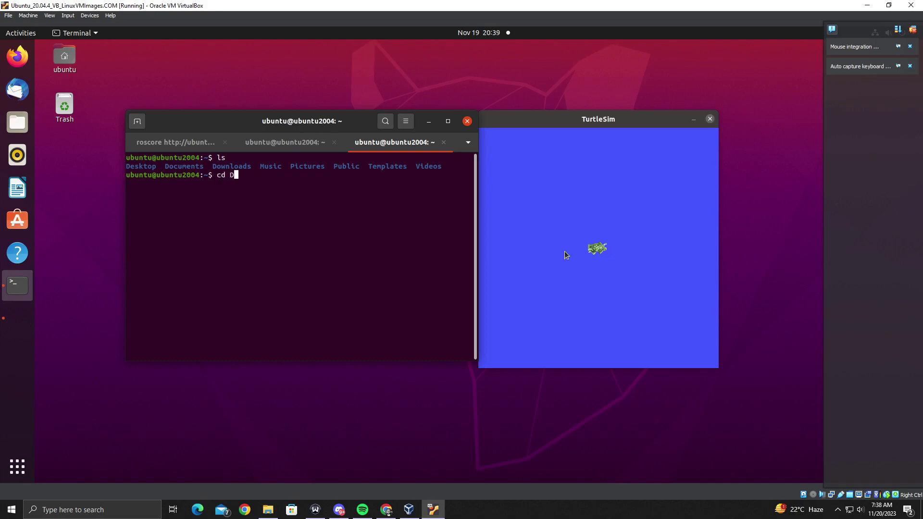
type("ocuments")
key("Return")
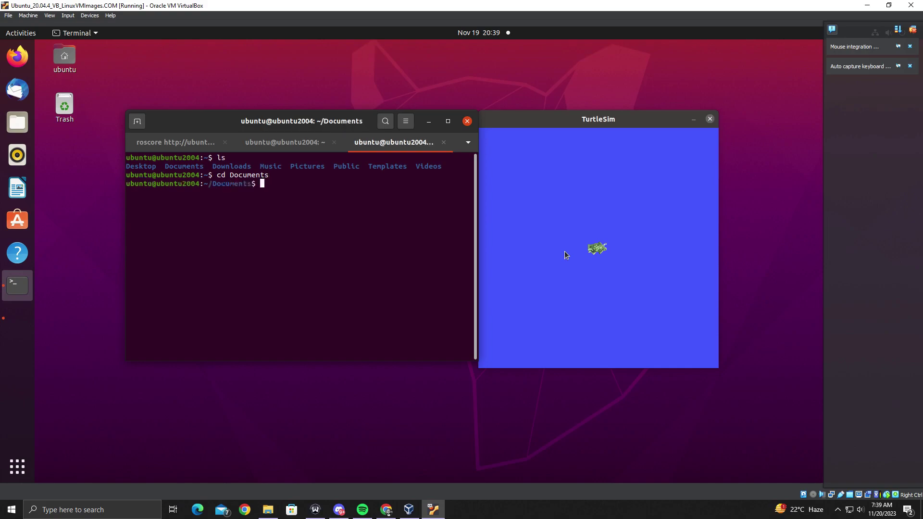
Step: View the contents of the home Documents folder in Ubuntu's Files, and minimize the Files window
left_click(17, 122)
left_click(205, 82)
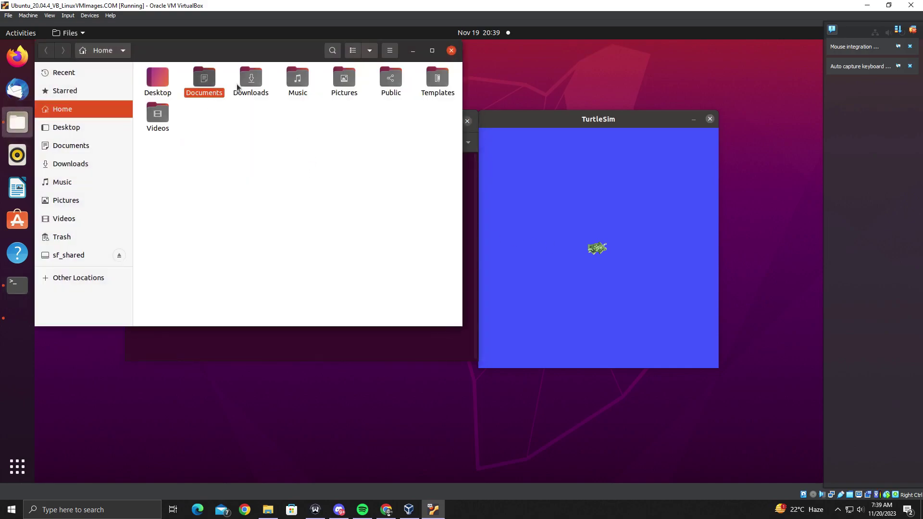
double_click(205, 82)
left_click(412, 51)
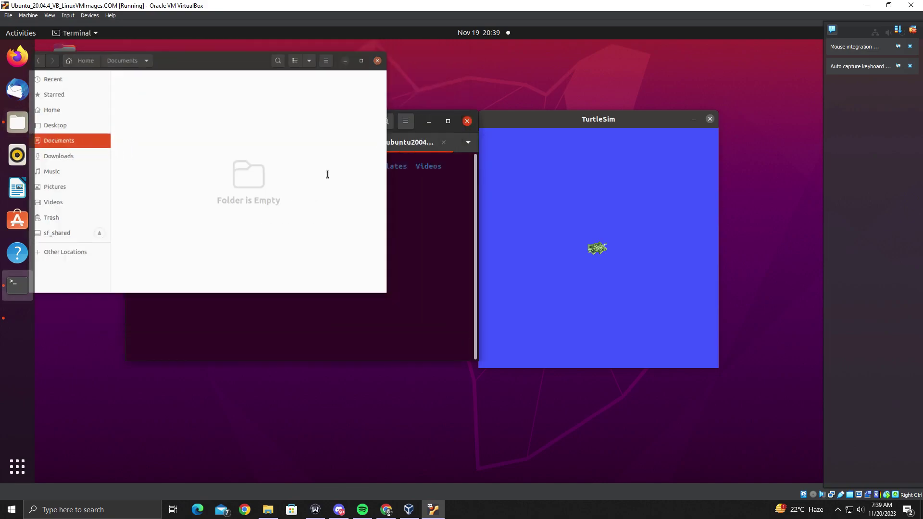
Step: Create the workspace folders in Documents by running the Turtle Bot slide's command "mkdir -p catkin_ws/src" in the Ubuntu terminal
left_click(386, 510)
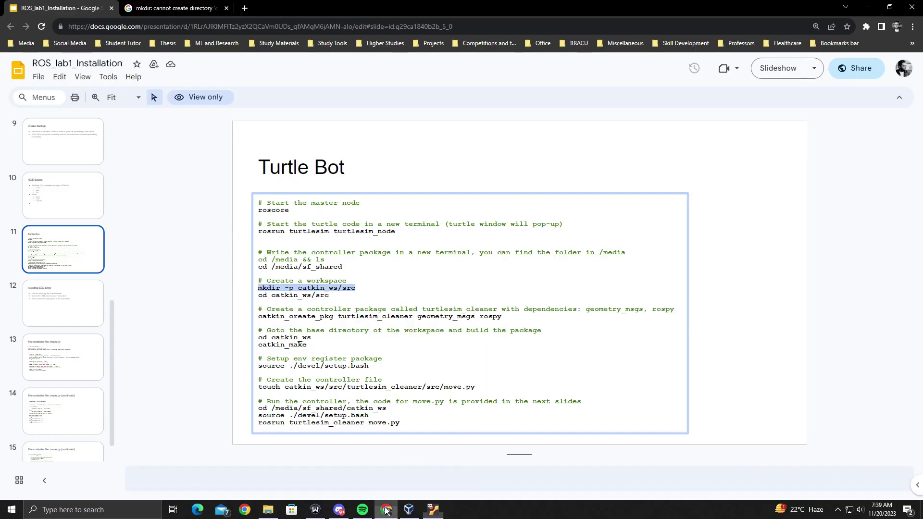
left_click(341, 291)
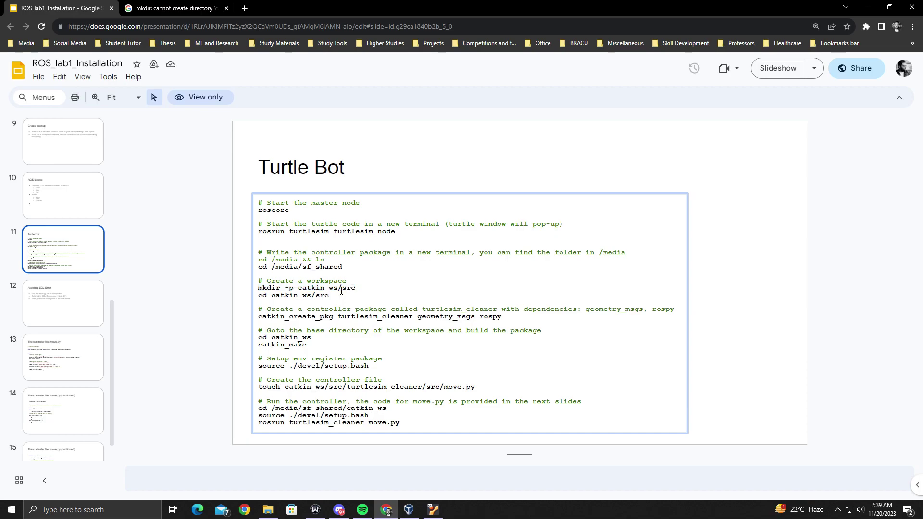
left_click_drag(357, 287, 258, 292)
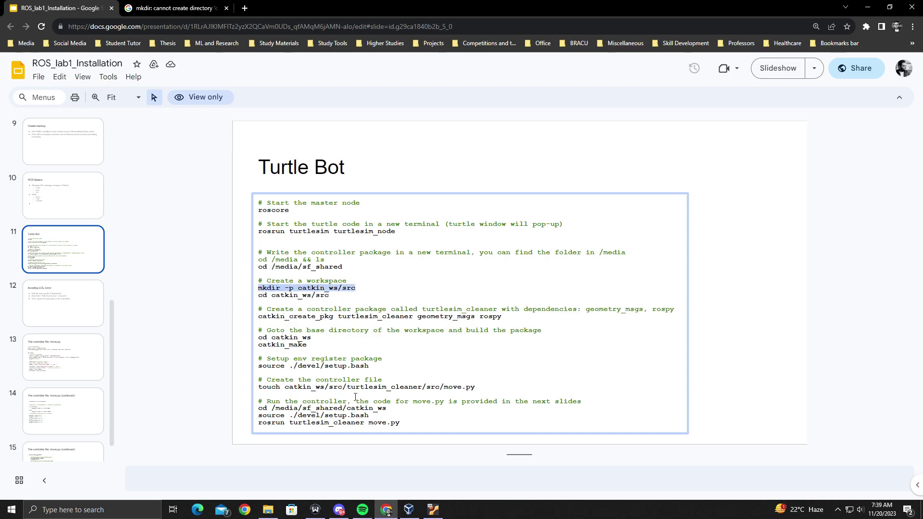
left_click(433, 509)
type("ls")
key("BackSpace")
key("BackSpace")
type("exit")
key("Up")
key("Up")
key("Up")
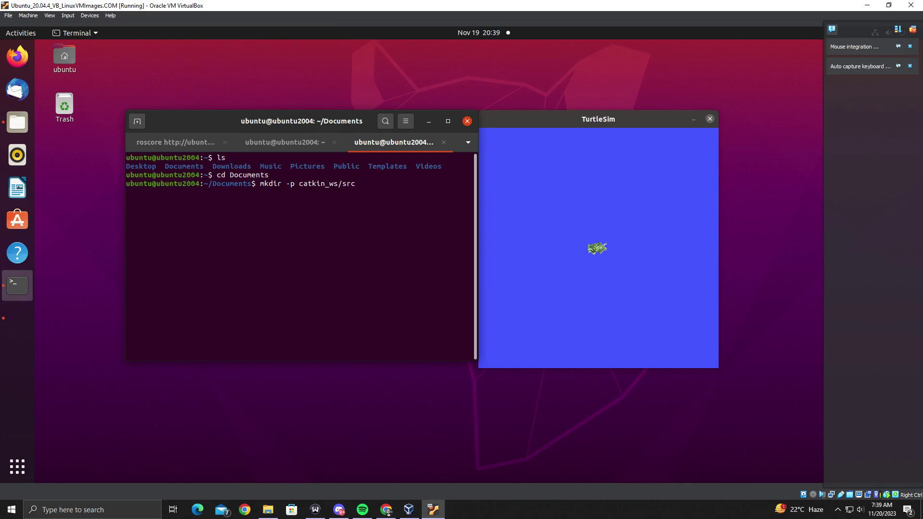
key("Return")
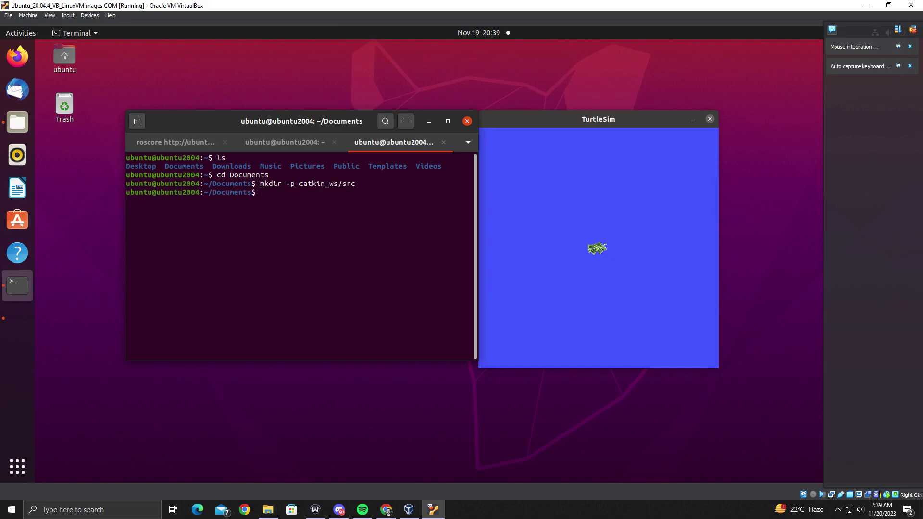
Step: Inspect the catkin_ws folder and its contents under Documents in Ubuntu's Files, and minimize the Files window
left_click(18, 123)
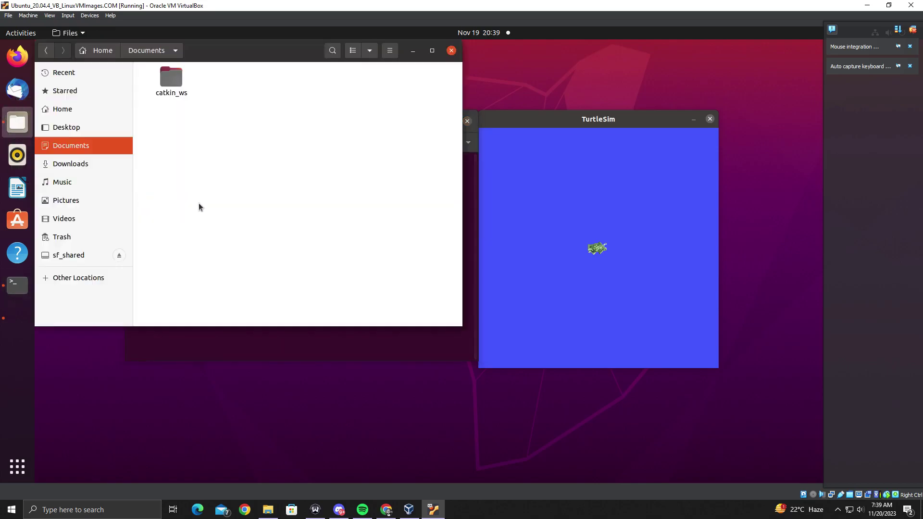
left_click(432, 51)
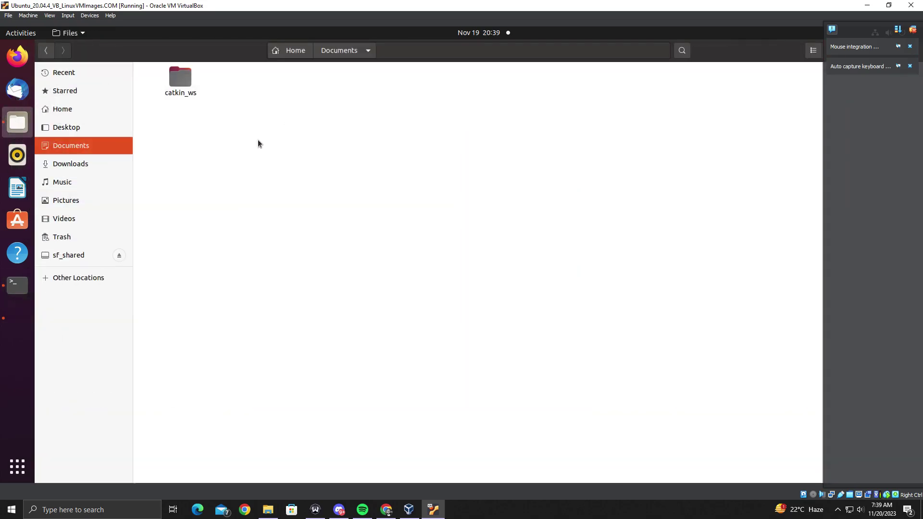
double_click(195, 84)
double_click(178, 78)
key("alt+Up")
key("alt+Up")
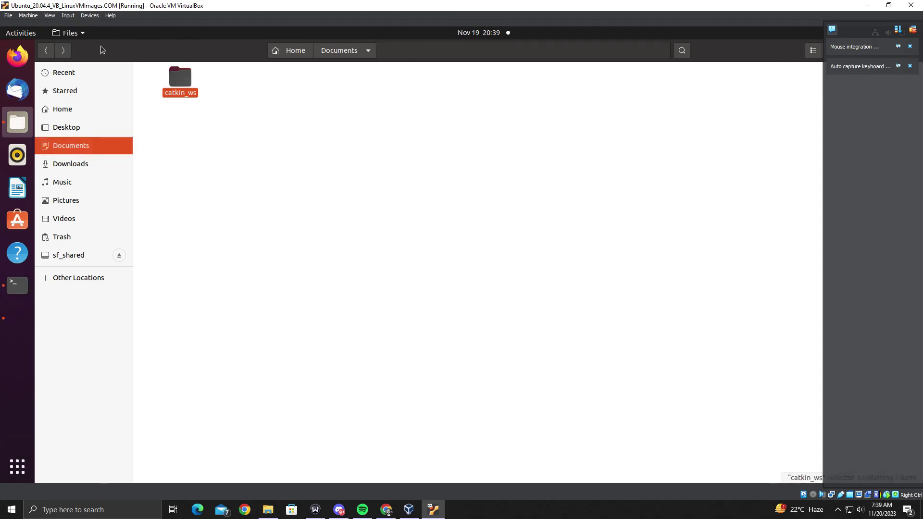
double_click(181, 57)
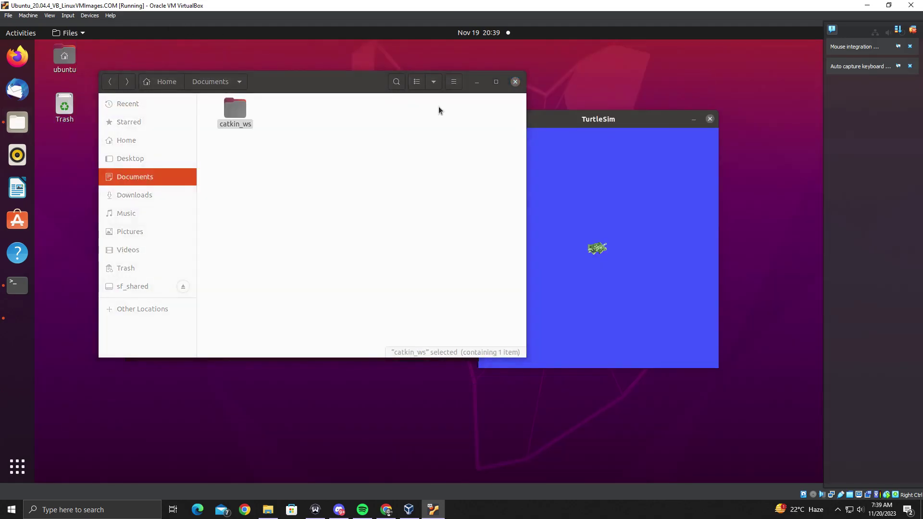
left_click(473, 85)
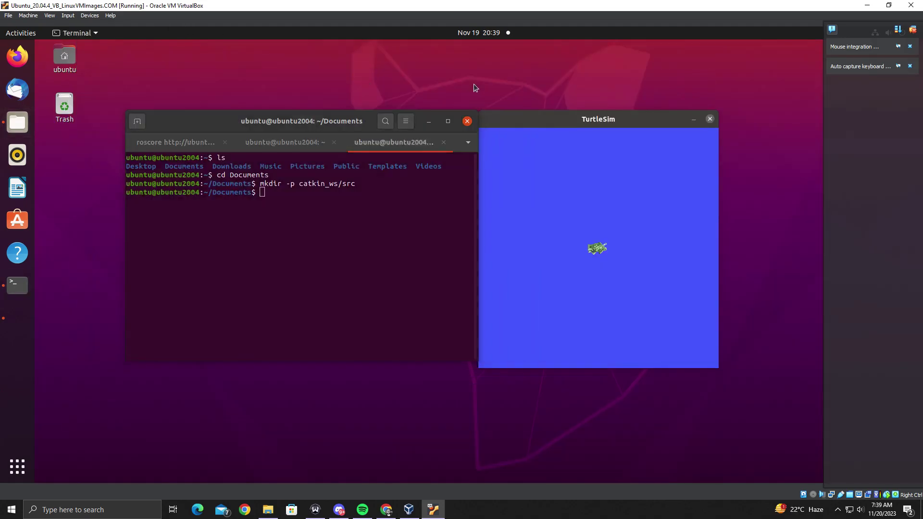
Step: Copy "cd catkin_ws/src" from the Turtle Bot slide in Chrome and run it in the Ubuntu terminal to enter the workspace's source folder
left_click(386, 509)
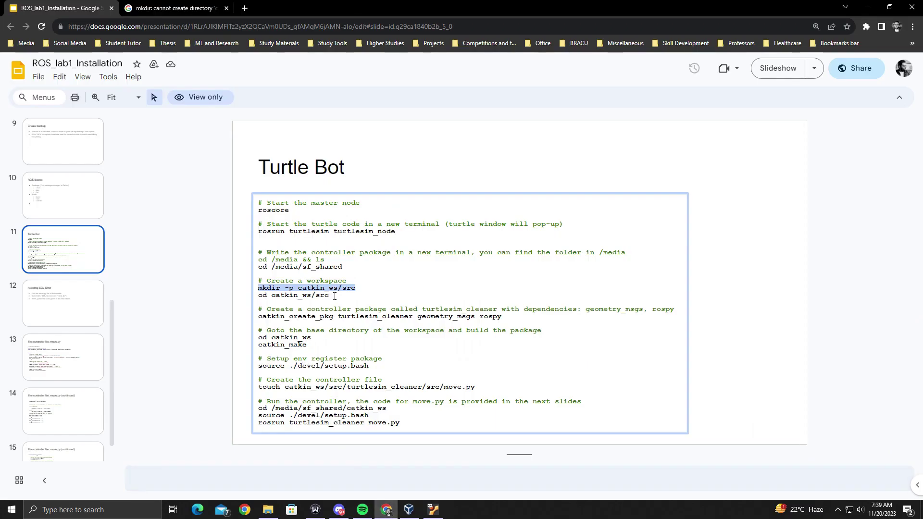
left_click_drag(330, 296, 258, 297)
right_click(294, 297)
left_click(327, 305)
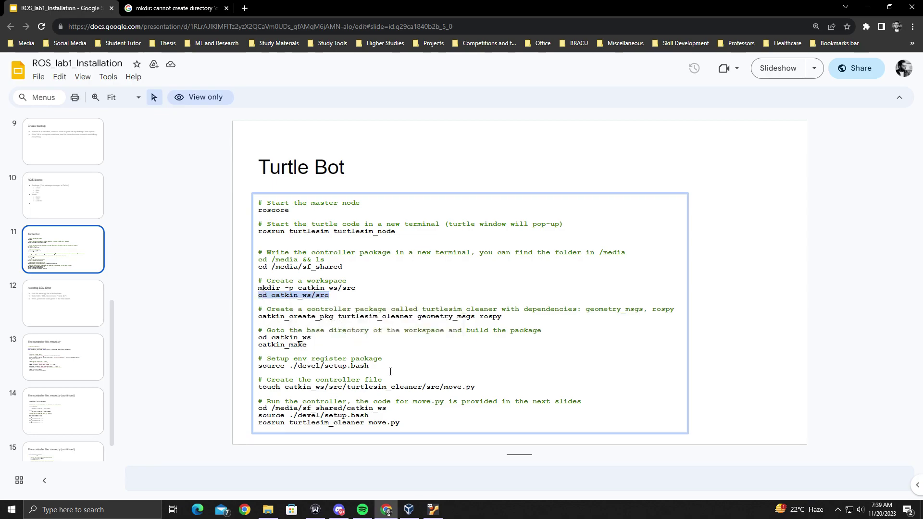
left_click(433, 510)
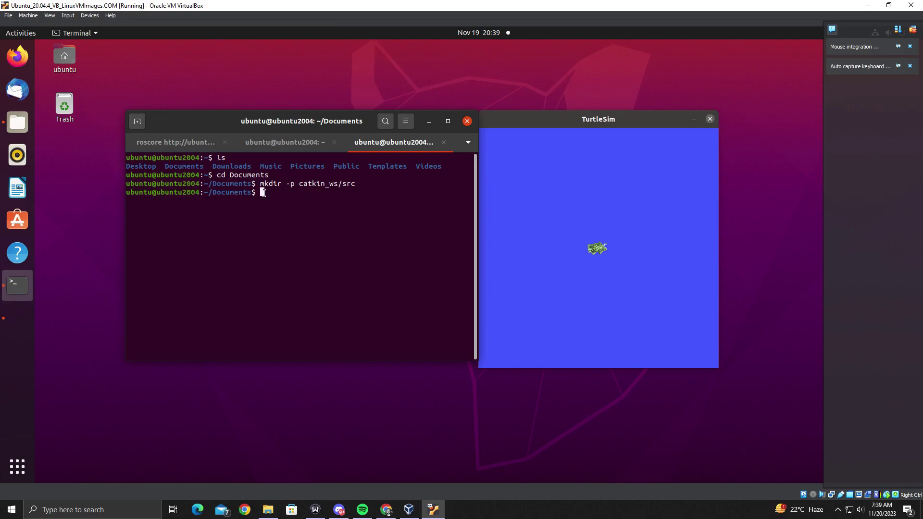
right_click(263, 192)
left_click(290, 222)
key("Return")
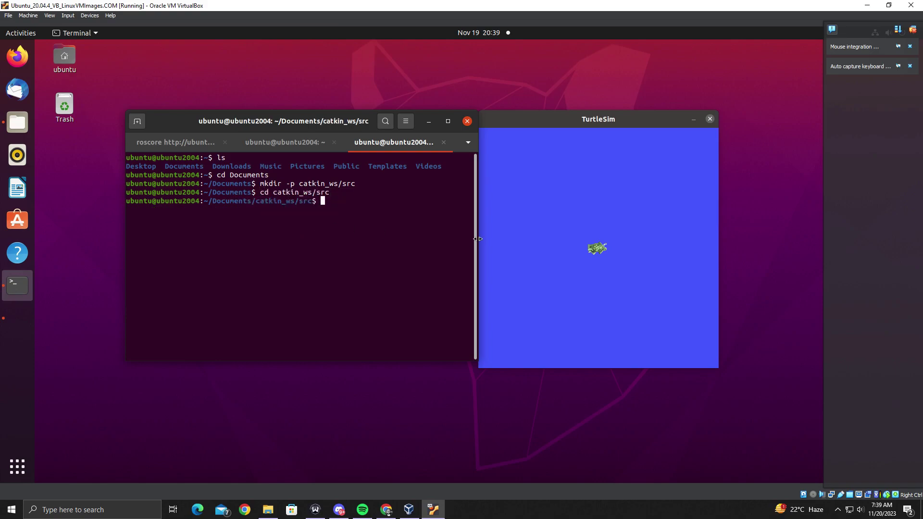
Step: Copy "catkin_create_pkg turtlesim_cleaner geometry_msgs rospy" from the Turtle Bot slide in Chrome and run it in the Ubuntu terminal to create the controller package
left_click(383, 511)
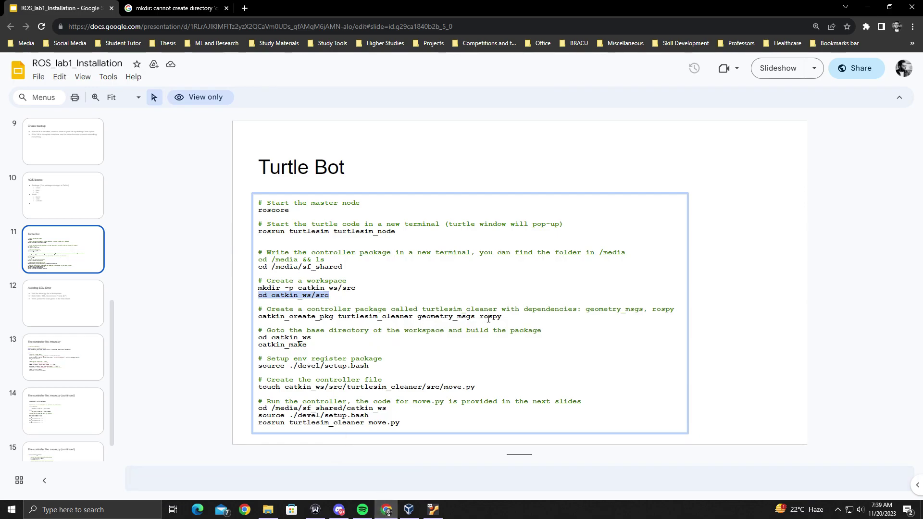
left_click_drag(500, 315, 257, 318)
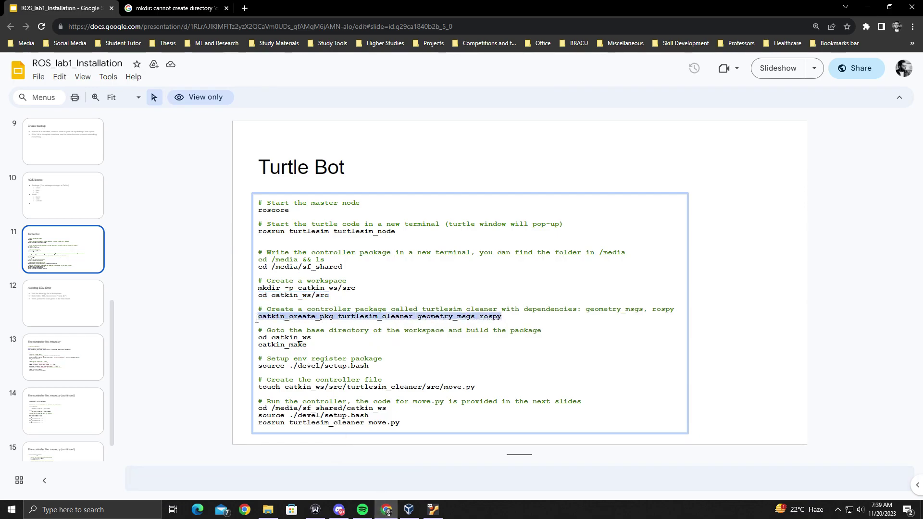
right_click(294, 317)
left_click(312, 325)
left_click(433, 510)
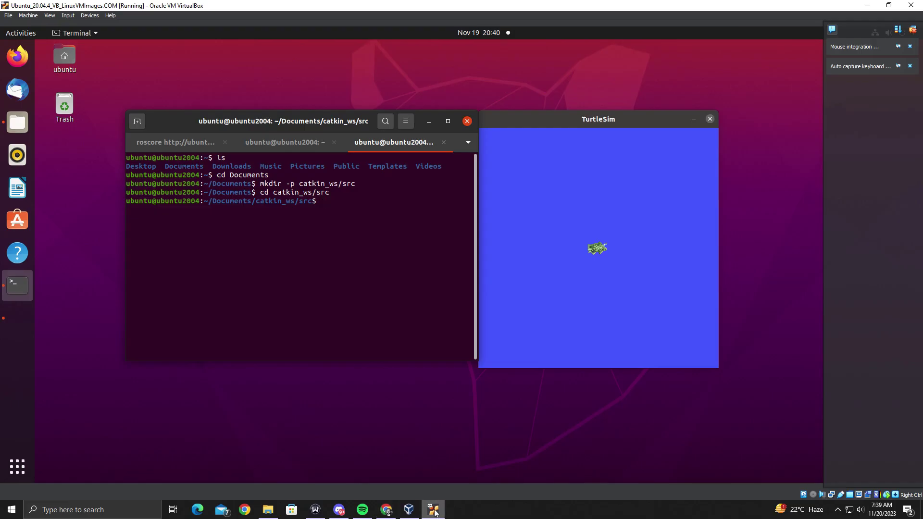
right_click(322, 199)
left_click(347, 232)
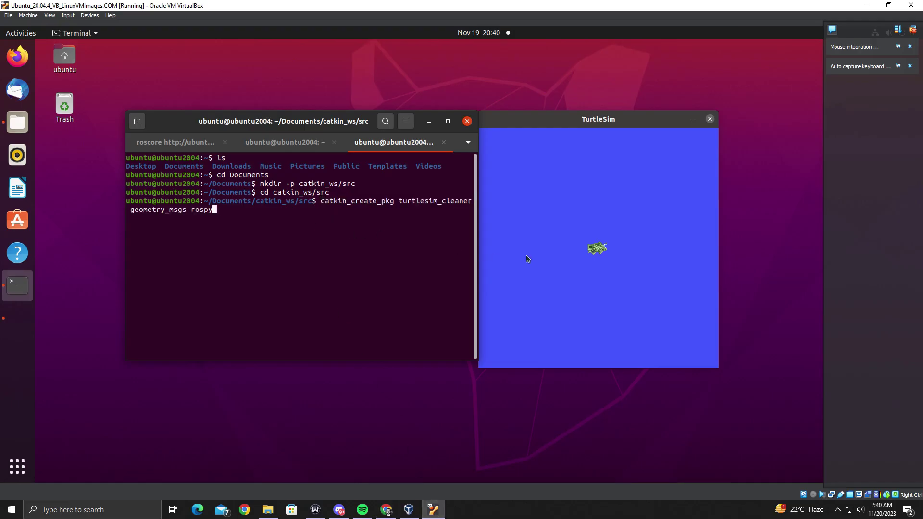
key("Return")
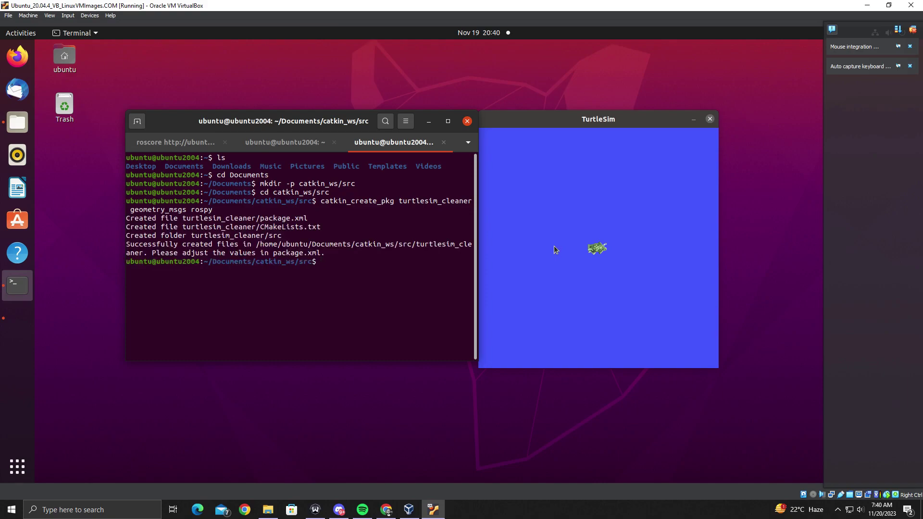
Step: Check the slide's workspace base directory instruction, and run "cd .." in the Ubuntu terminal to move up to catkin_ws
left_click(385, 511)
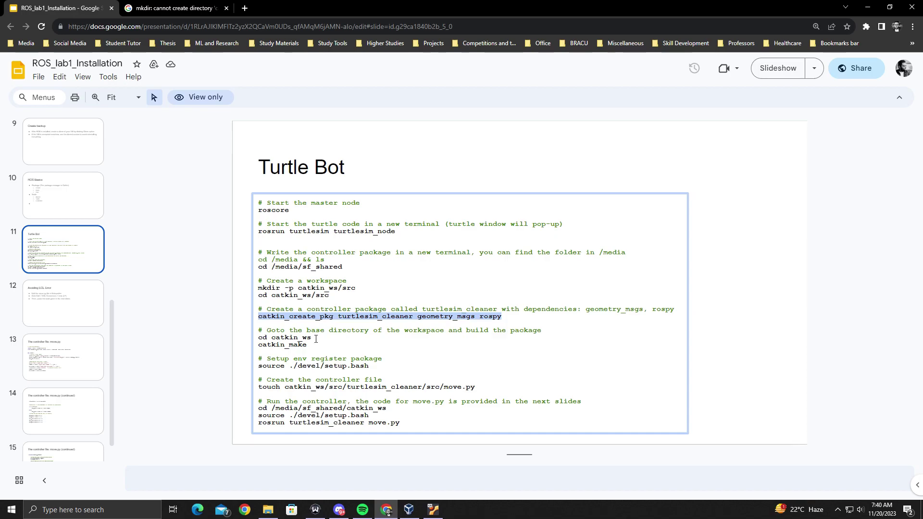
left_click(433, 509)
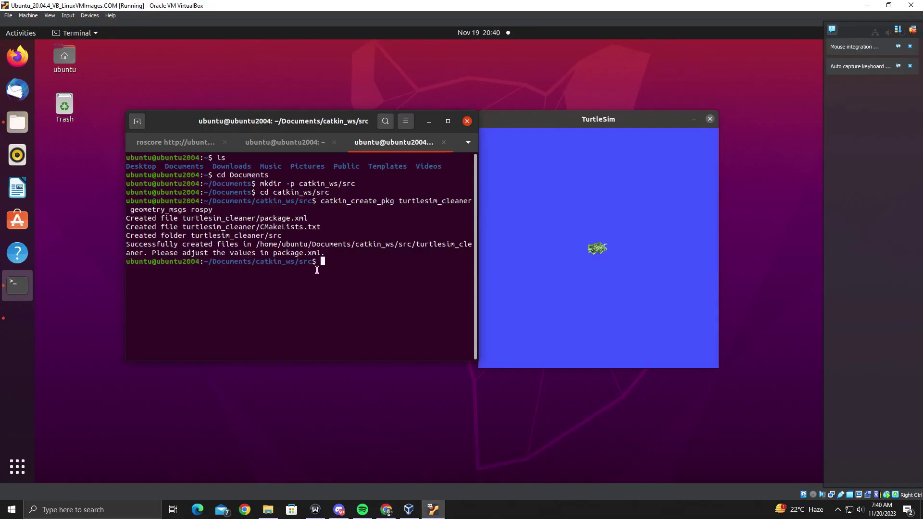
type("cd ..")
key("Return")
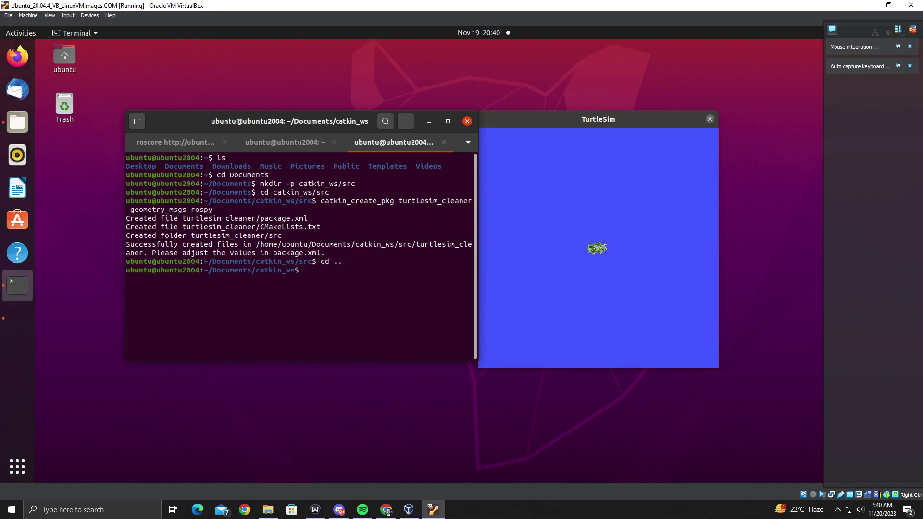
Step: Copy "catkin_make" from the Turtle Bot slide in Chrome and run it in the Ubuntu terminal to build the workspace
left_click(387, 509)
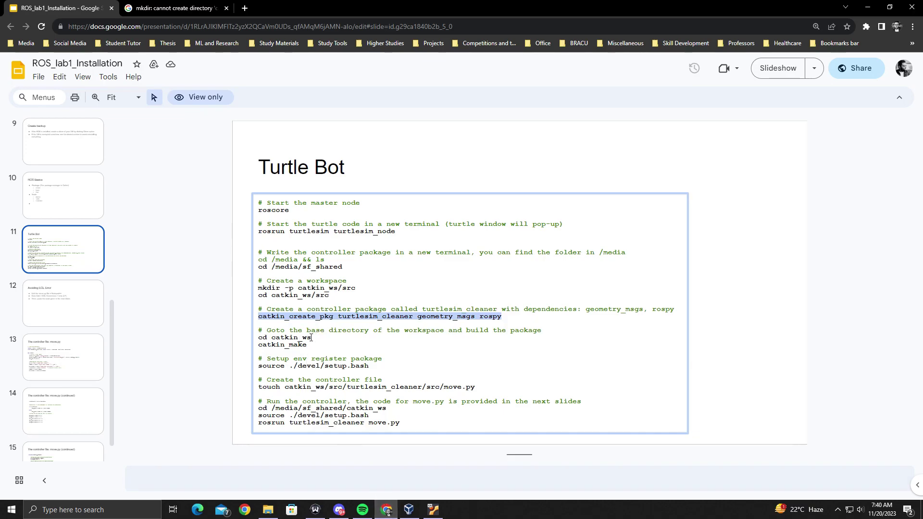
left_click_drag(306, 345, 258, 345)
right_click(269, 345)
left_click(289, 355)
left_click(433, 510)
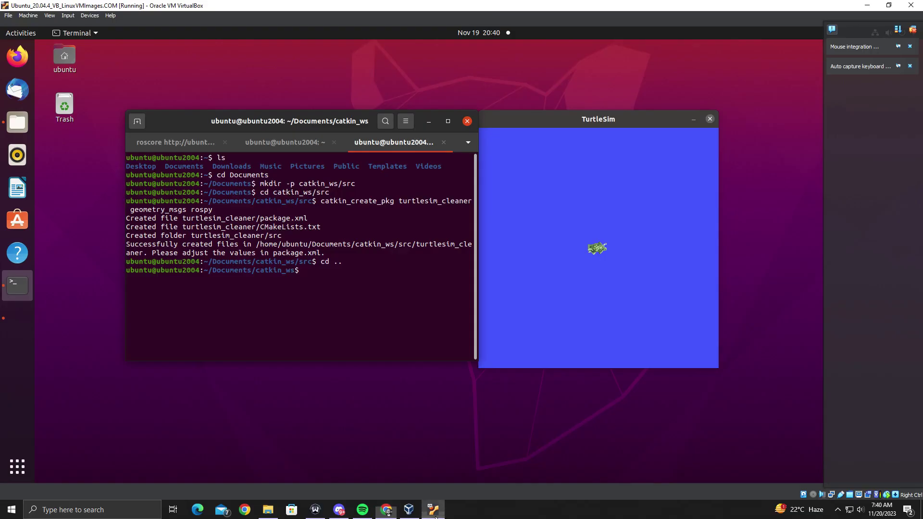
right_click(310, 275)
left_click(332, 304)
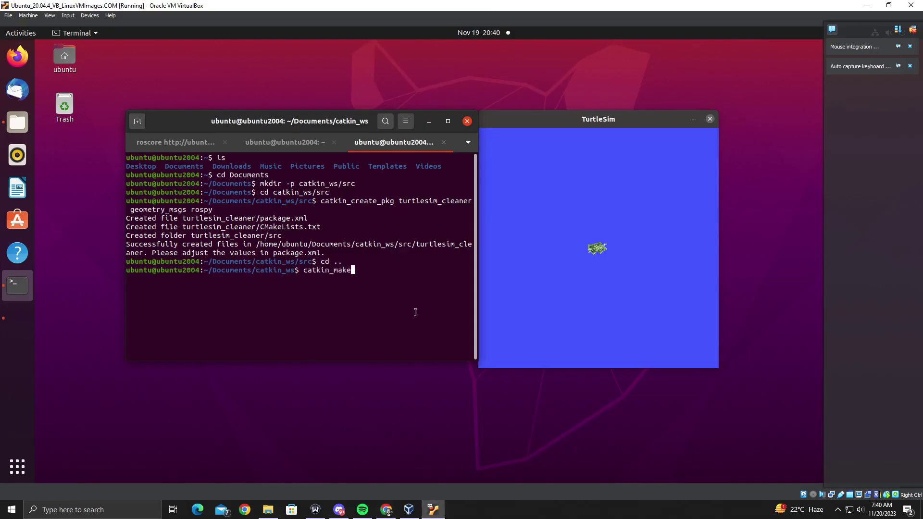
key("Return")
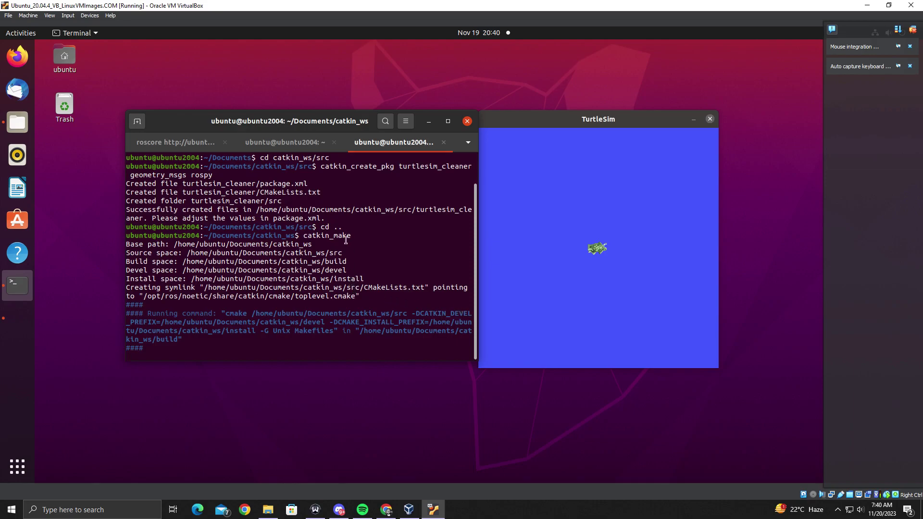
Step: Start another terminal session in catkin_ws, review the slide's environment setup command in Chrome, and list the workspace contents with "ls"
left_click(137, 118)
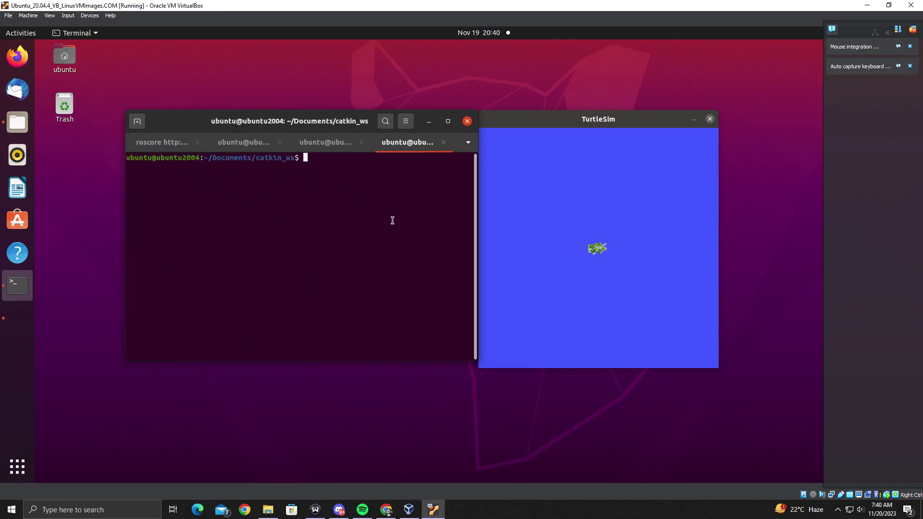
left_click(386, 509)
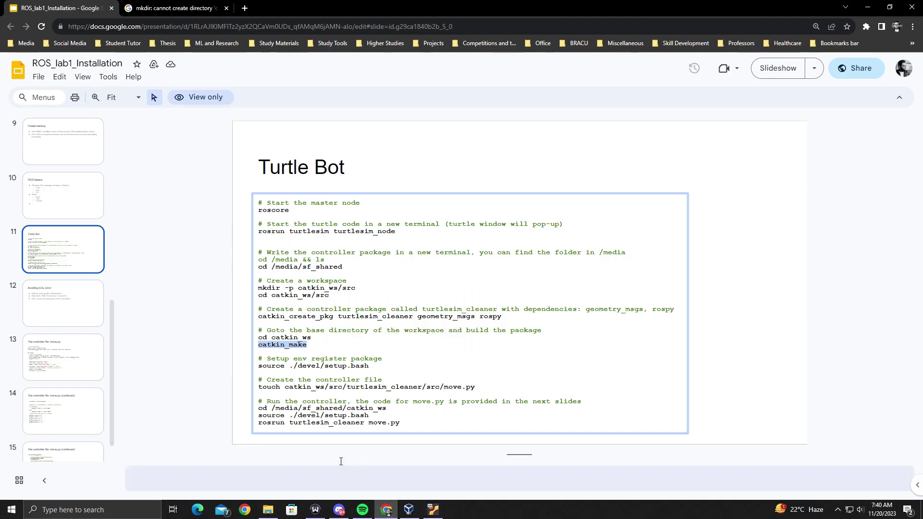
scroll(329, 358, "down", 1)
scroll(330, 357, "up", 1)
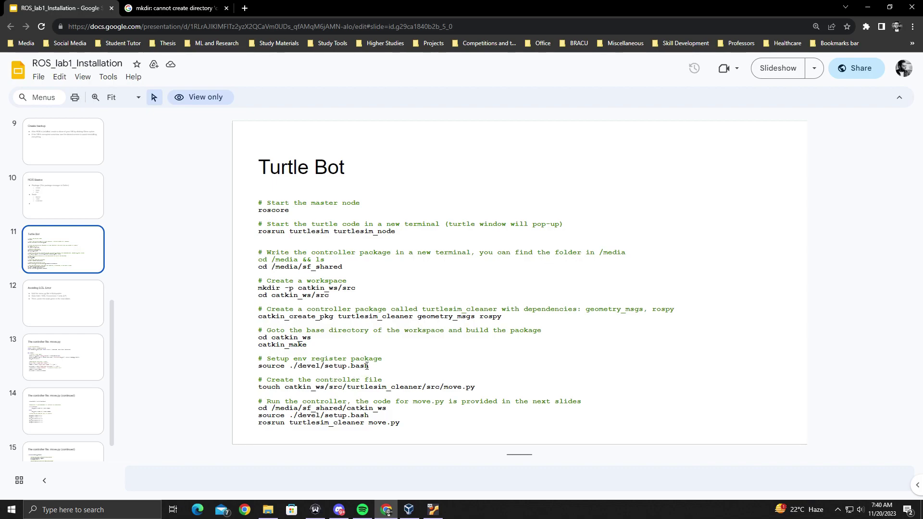
left_click(433, 509)
type("ls")
key("Return")
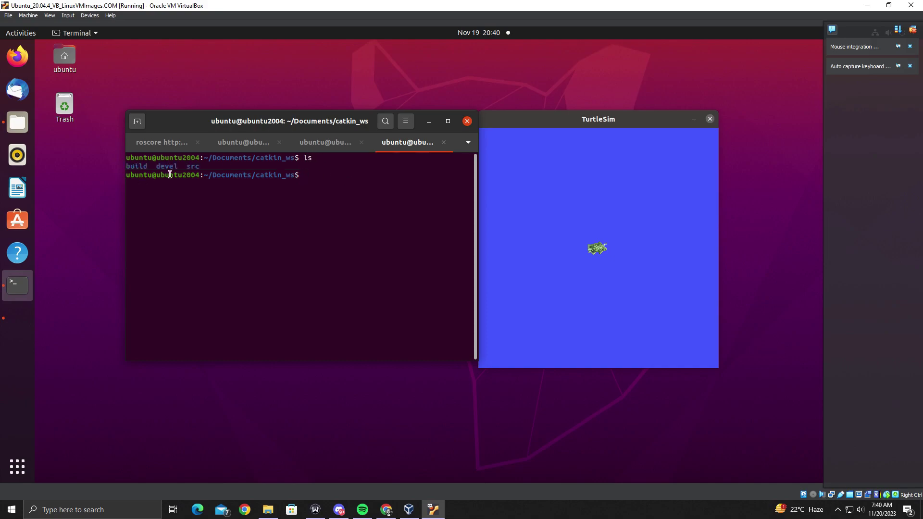
Step: Copy "source ./devel/setup.bash" from the Turtle Bot slide in Chrome and run it in the new Ubuntu terminal session
left_click(387, 509)
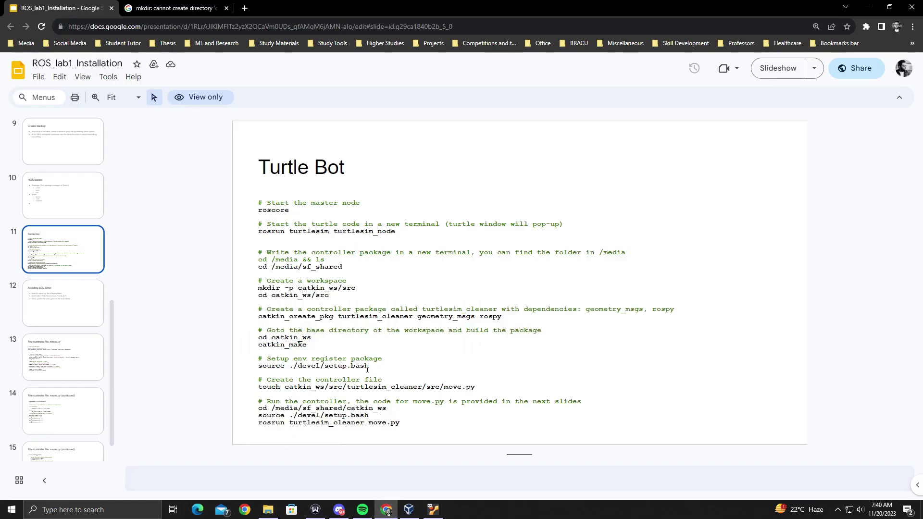
left_click_drag(367, 368, 258, 371)
right_click(270, 369)
left_click(291, 378)
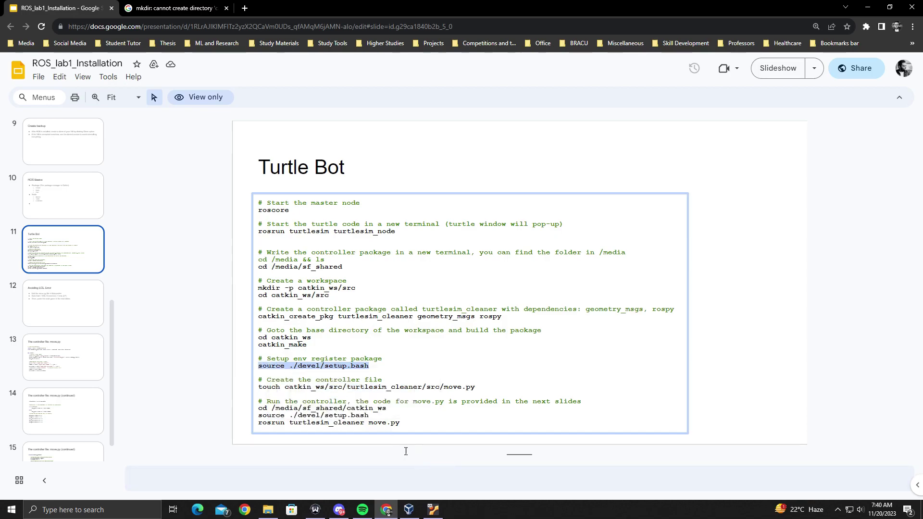
left_click(433, 510)
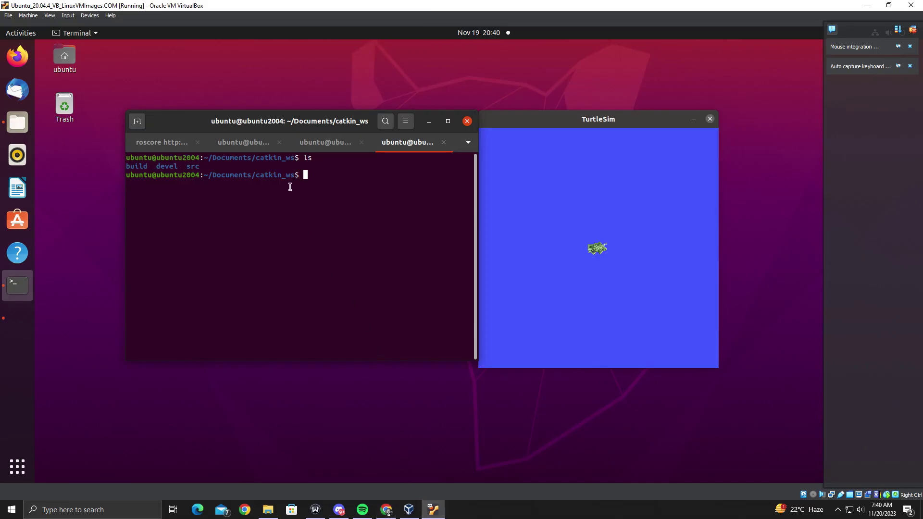
right_click(303, 171)
left_click(367, 208)
key("Return")
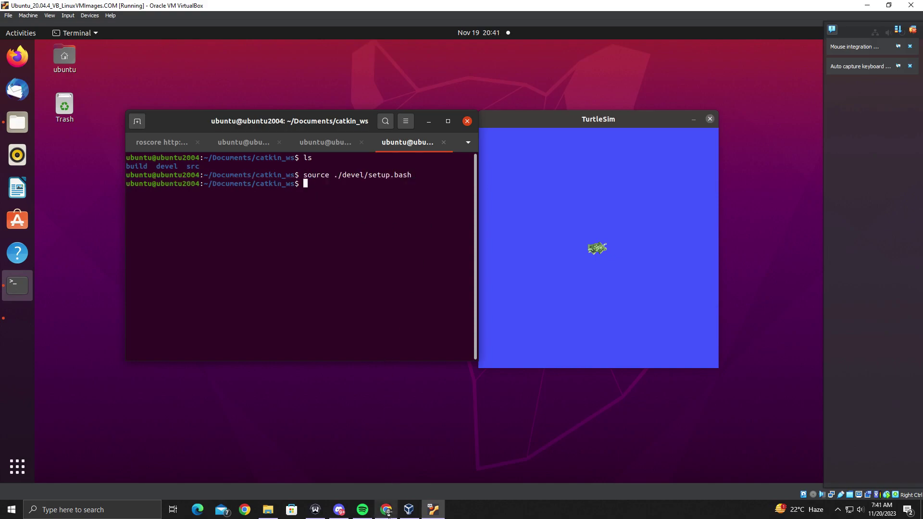
Step: Copy "touch catkin_ws/src/turtlesim_cleaner/src/move.py" from the Turtle Bot slide in Chrome and paste it at the Ubuntu terminal prompt without running it
left_click(387, 510)
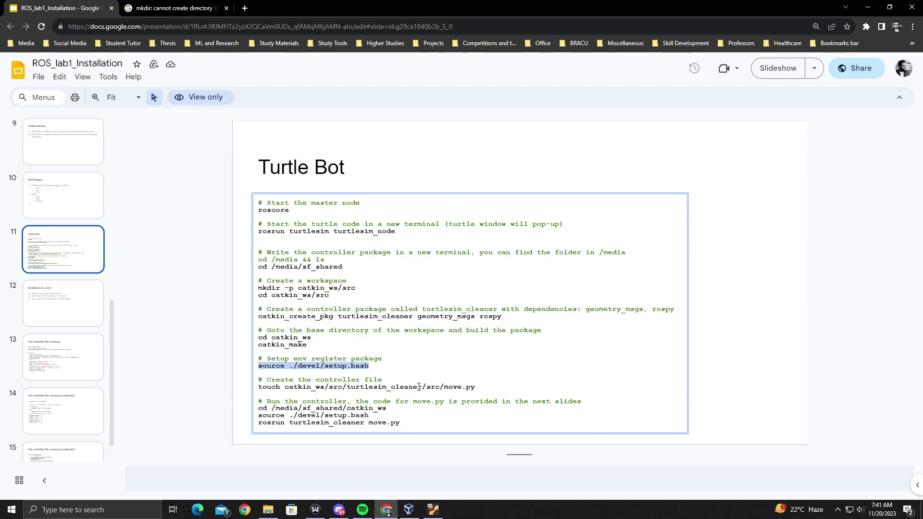
left_click(433, 509)
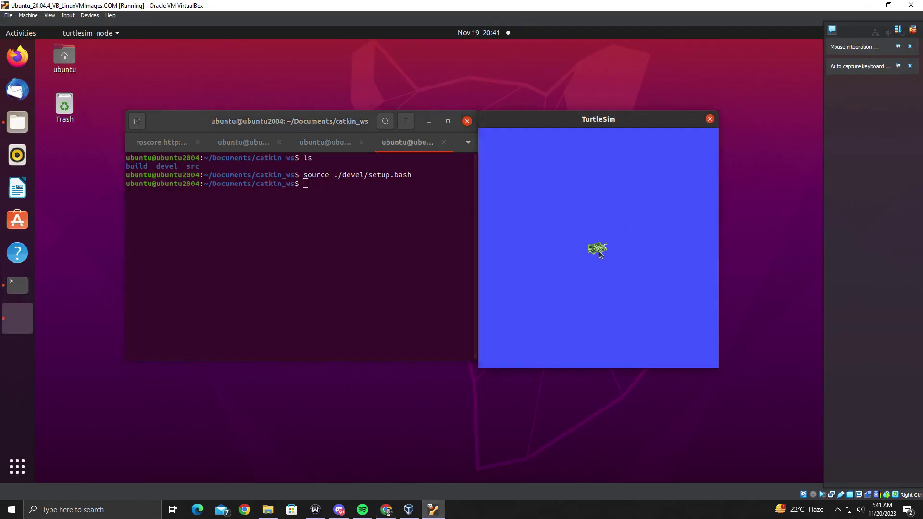
left_click(387, 510)
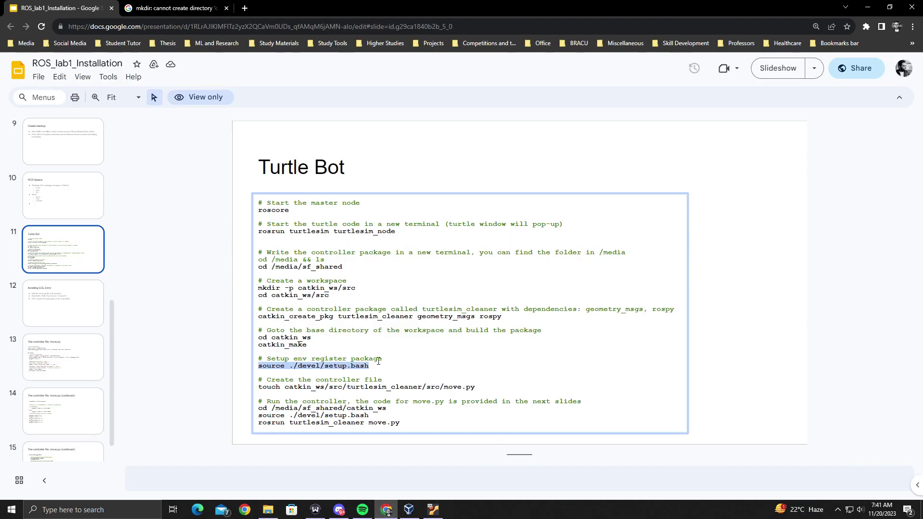
left_click_drag(475, 388, 255, 386)
right_click(281, 388)
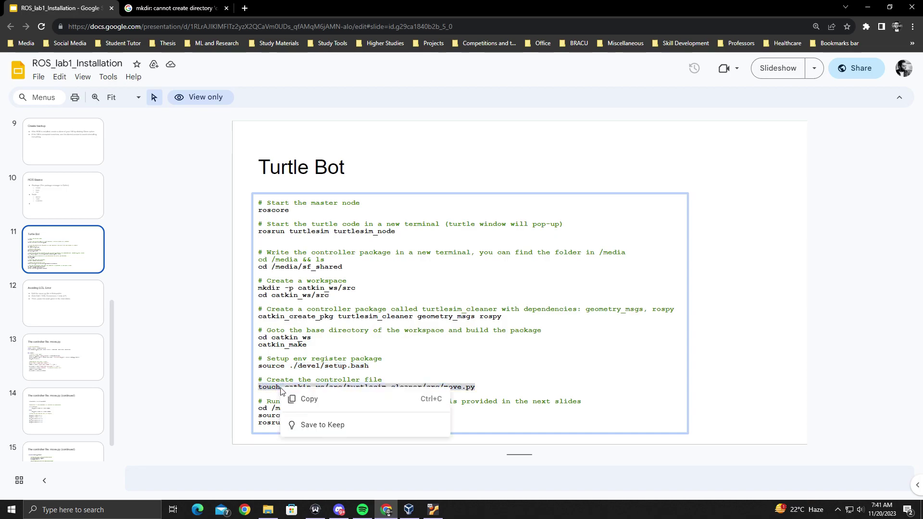
left_click(303, 400)
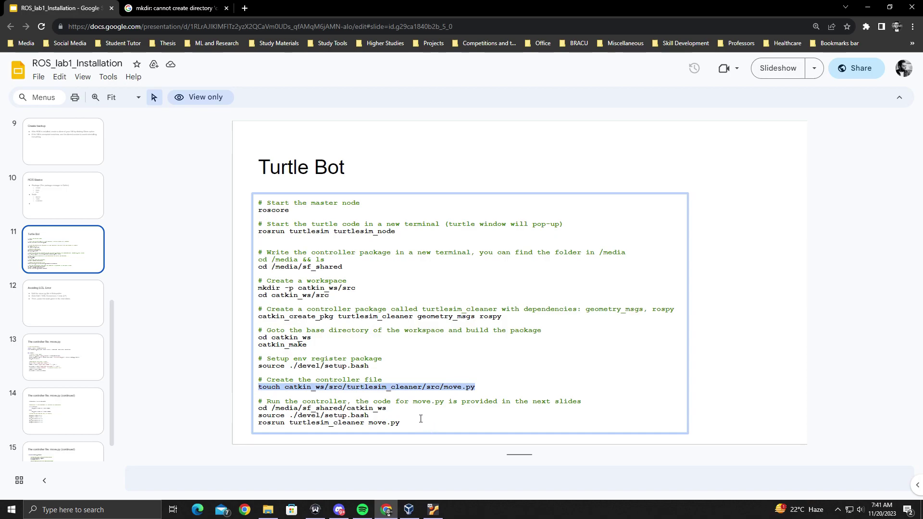
left_click(433, 510)
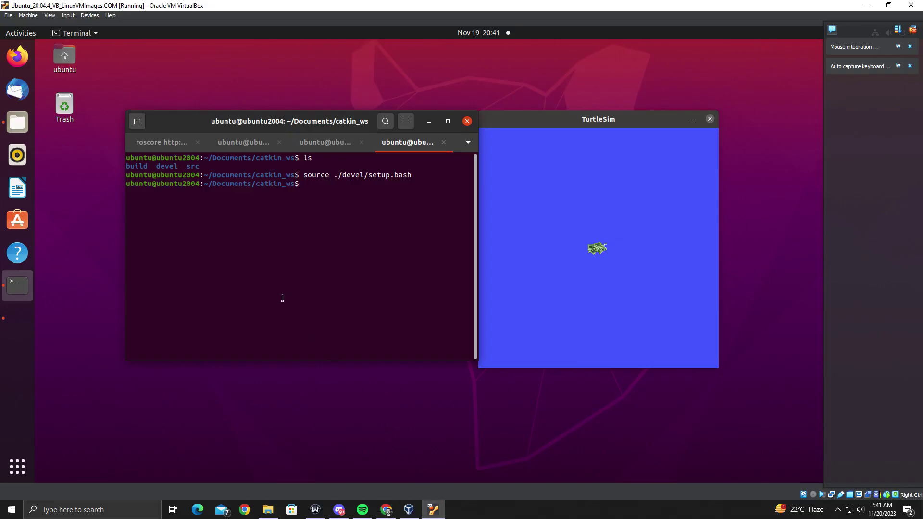
right_click(305, 184)
left_click(336, 217)
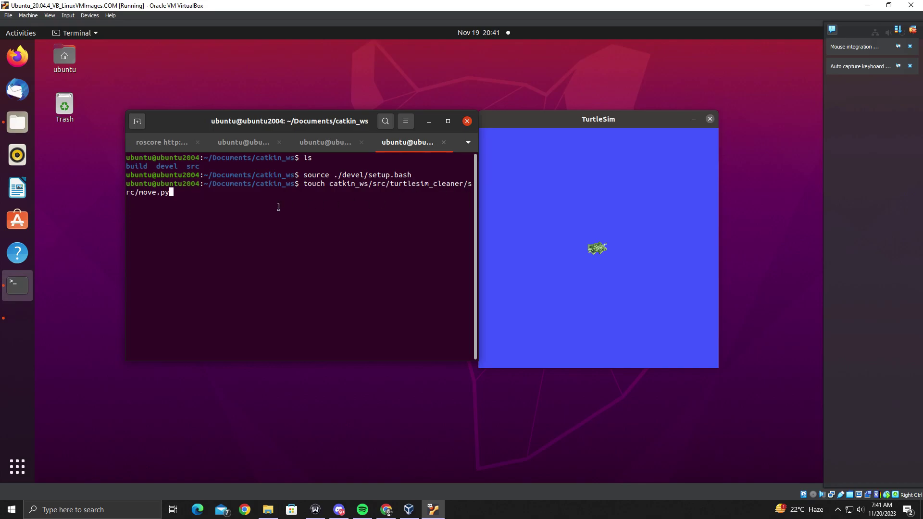
Step: Inspect the catkin_ws/src/turtlesim_cleaner/src folder in Ubuntu's Files beside the terminal, and minimize the Files window
left_click(17, 134)
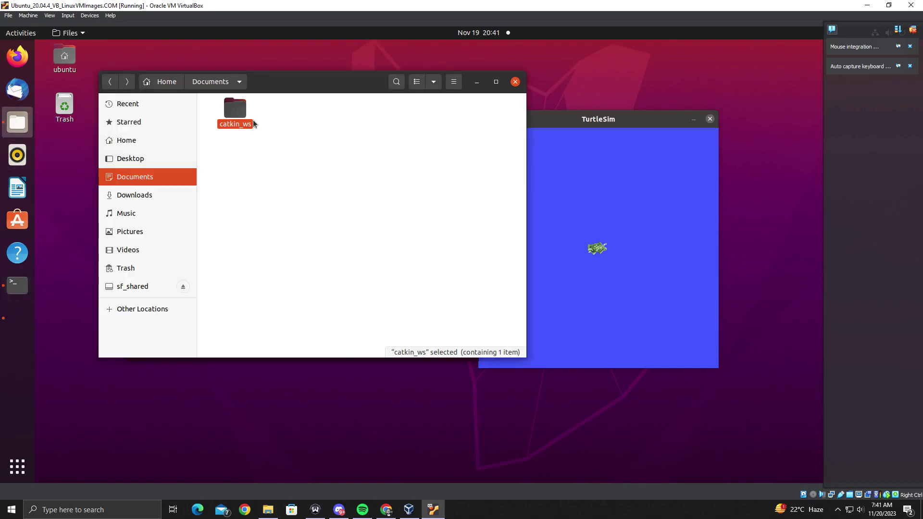
double_click(237, 108)
double_click(339, 111)
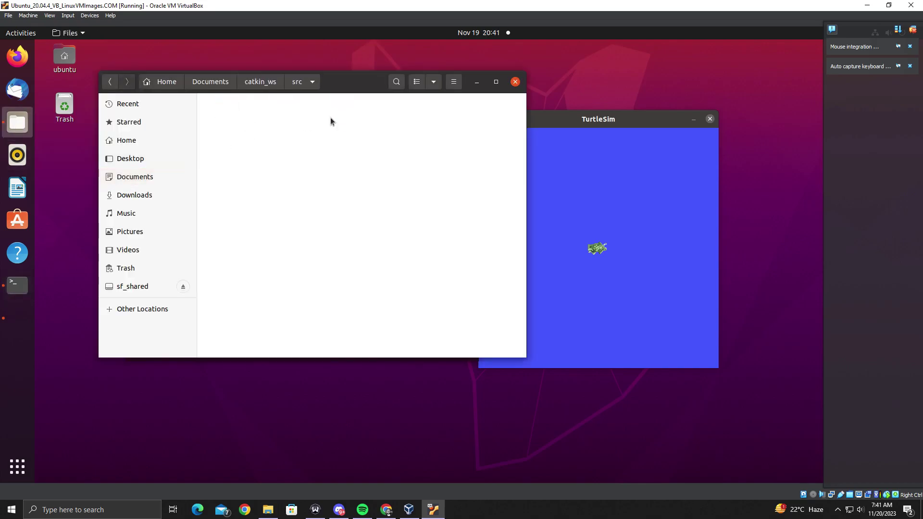
double_click(230, 113)
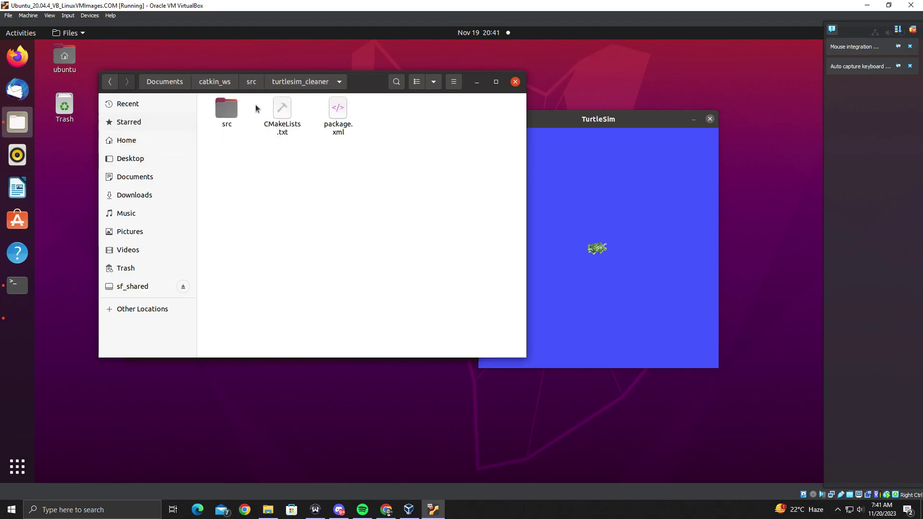
left_click_drag(381, 81, 527, 213)
double_click(377, 247)
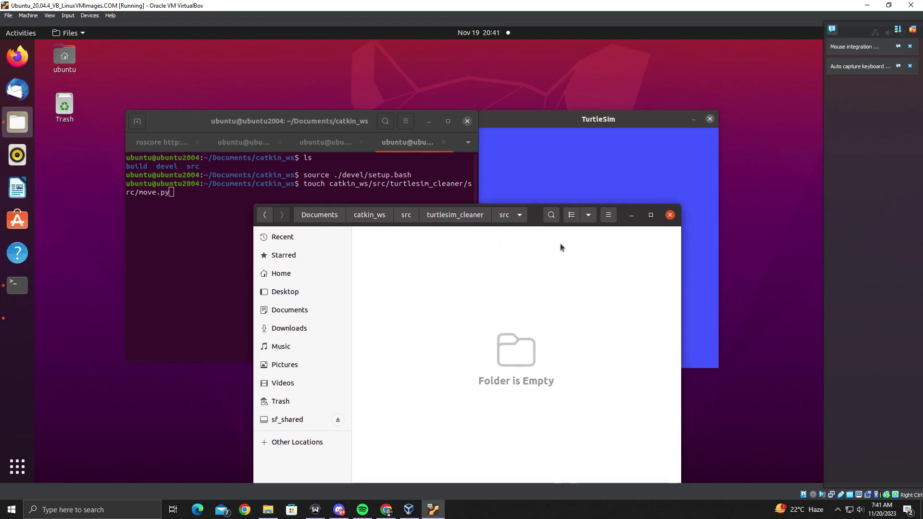
left_click(631, 215)
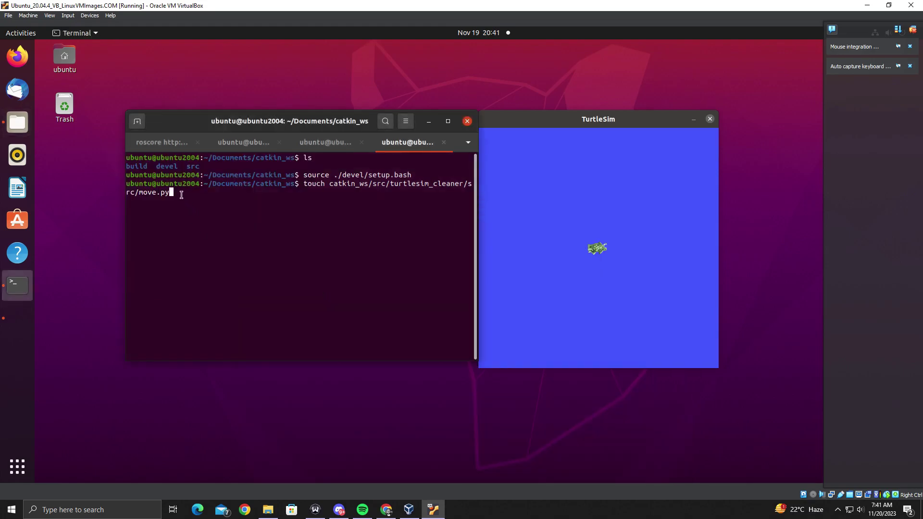
Step: Try to create move.py by running the pasted touch command, and check the package's src folder in Ubuntu's Files
key("Return")
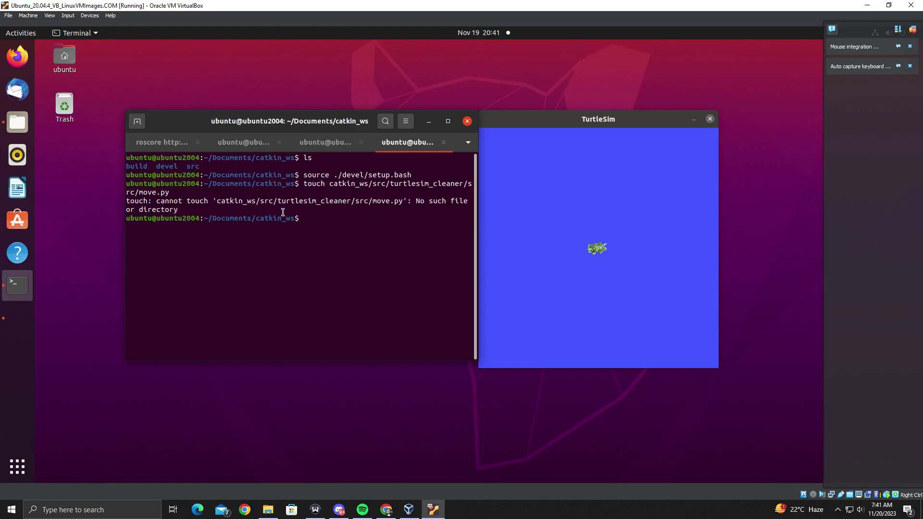
left_click(17, 122)
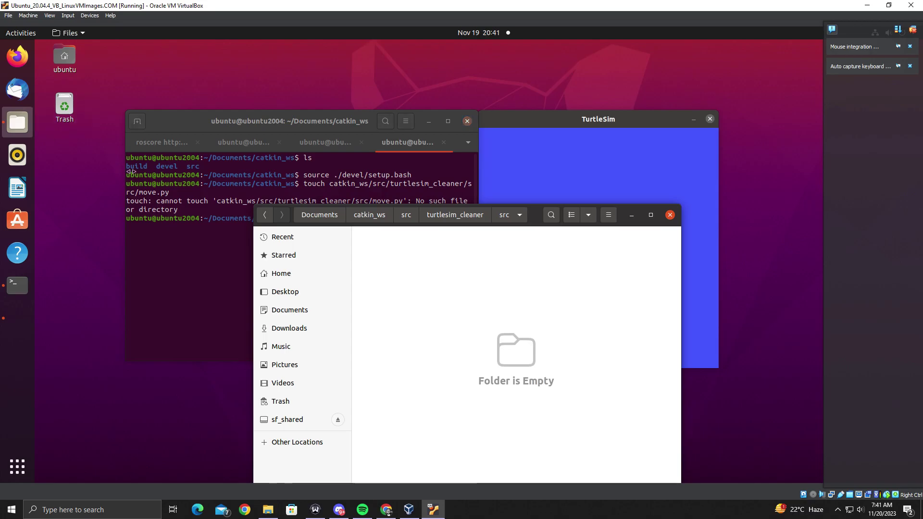
left_click_drag(537, 219, 514, 159)
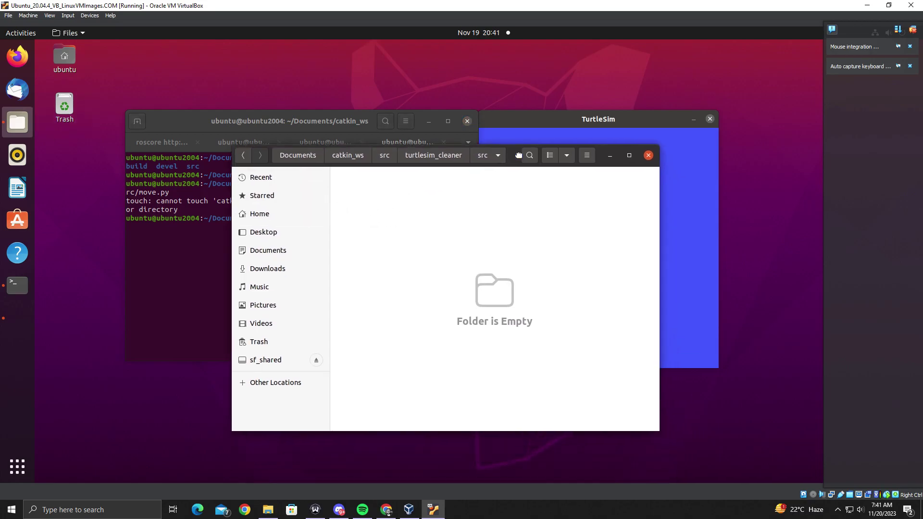
Step: Browse Ubuntu's Files from Documents through catkin_ws, src and turtlesim_cleaner to the package's src folder
left_click(269, 252)
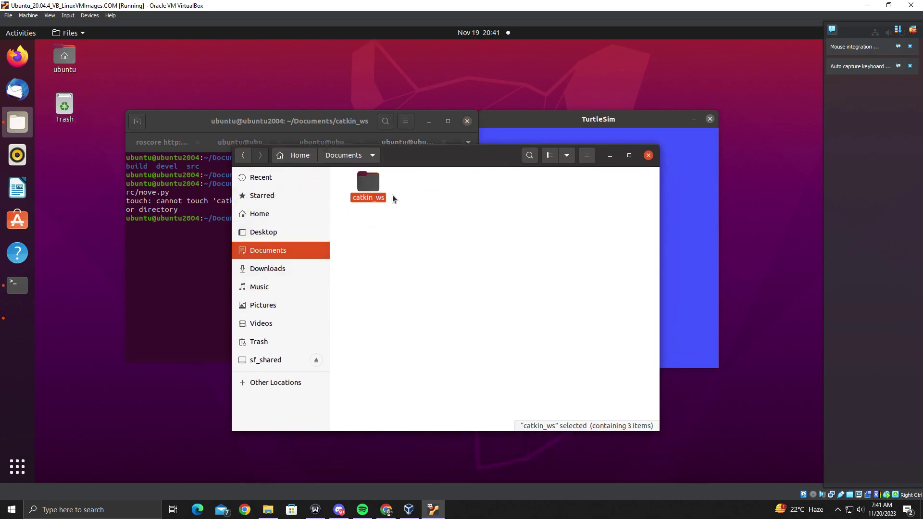
double_click(364, 185)
double_click(359, 190)
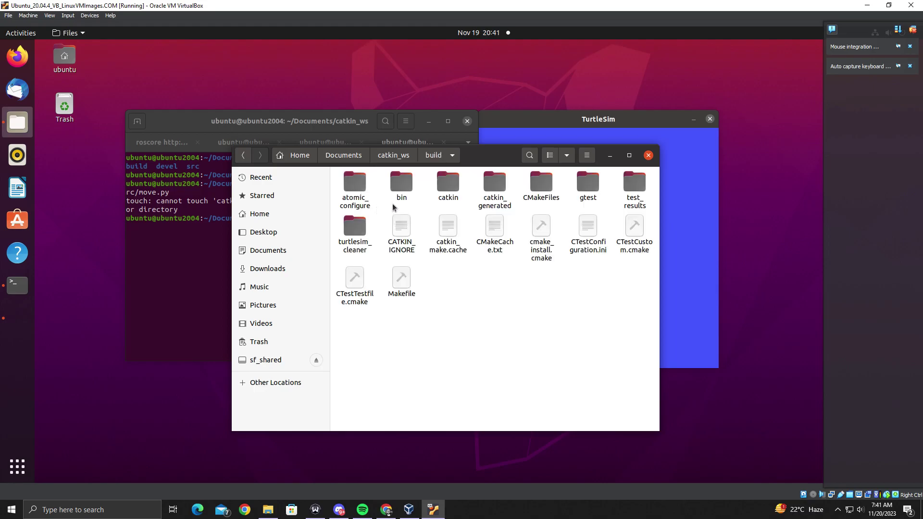
key("alt+Left")
key("Right")
key("Right")
key("Return")
double_click(361, 189)
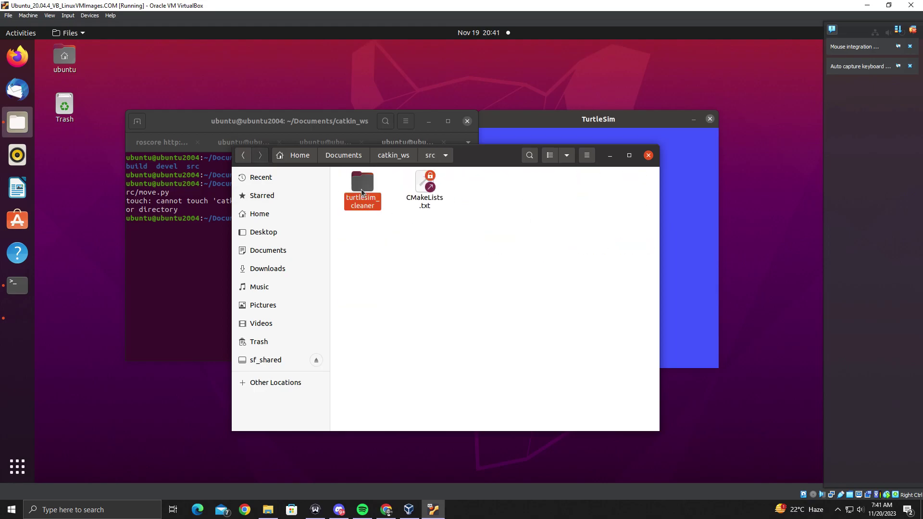
double_click(358, 185)
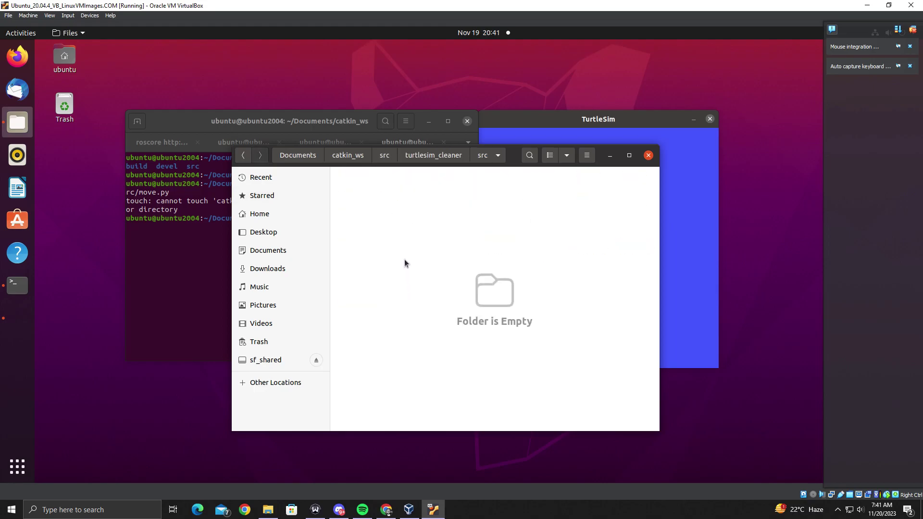
Step: Open a terminal in the turtlesim_cleaner/src folder, create the controller file with "touch move.py", and close that terminal
right_click(404, 260)
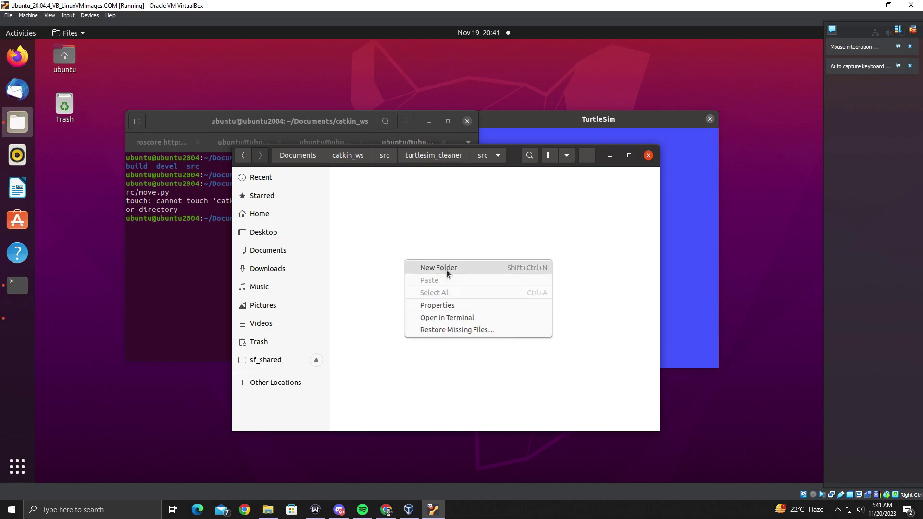
left_click(455, 319)
left_click_drag(173, 53, 414, 187)
type("touc")
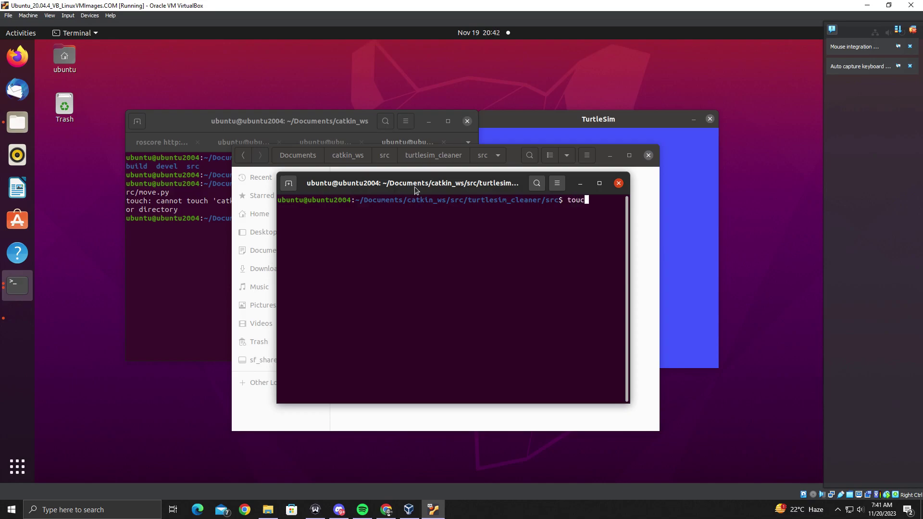
type("h move.py")
key("Return")
left_click(615, 185)
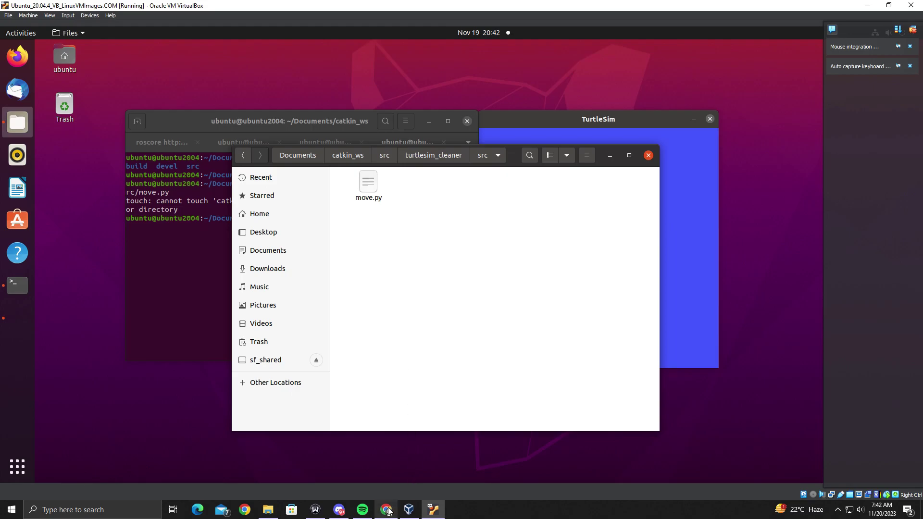
Step: Switch to Chrome and look through the three "The controller file: move.py" code slides, ending on the first one
left_click(386, 509)
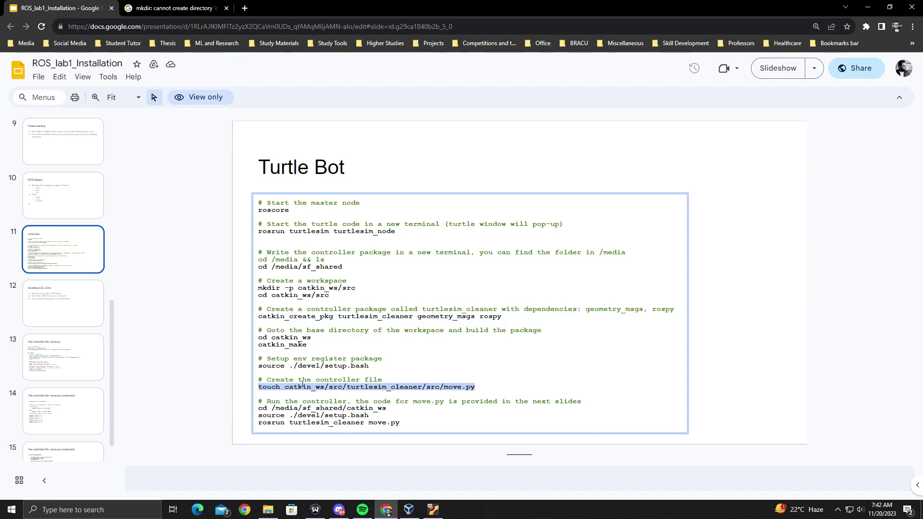
left_click(67, 306)
left_click(70, 370)
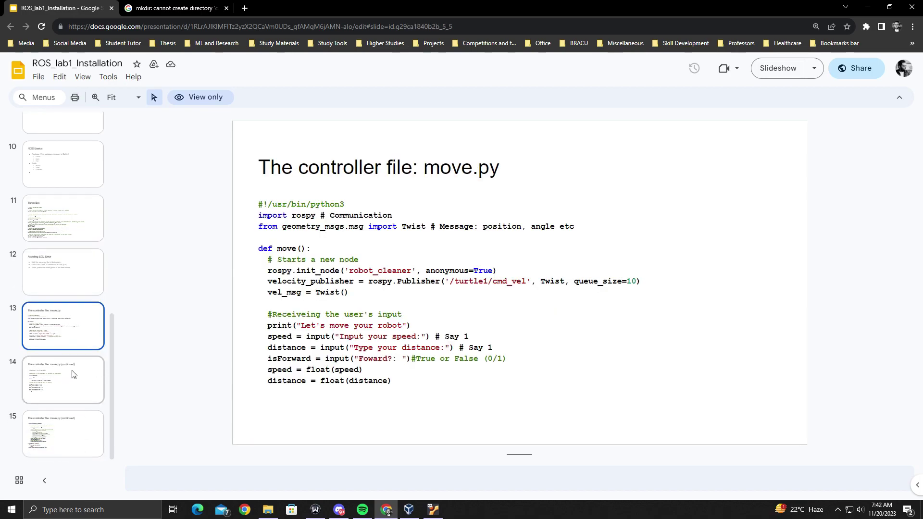
left_click(67, 390)
left_click(72, 449)
left_click(70, 391)
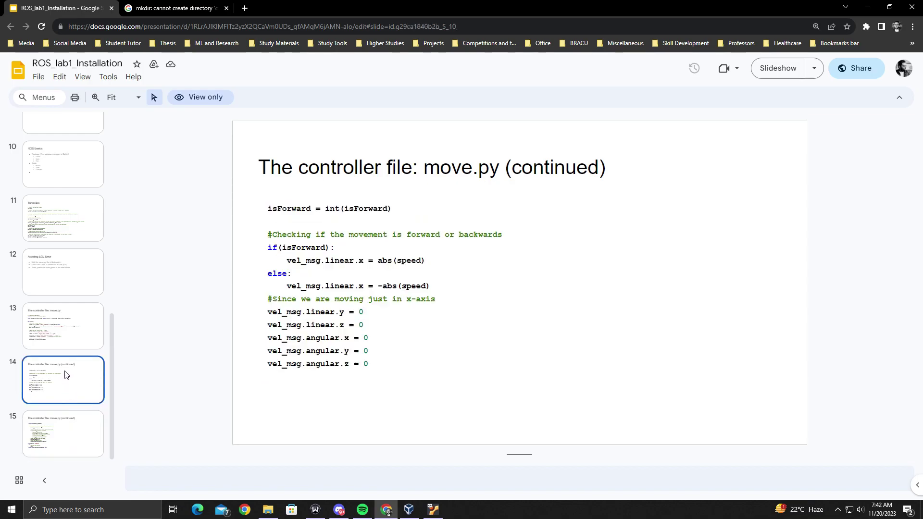
left_click(64, 344)
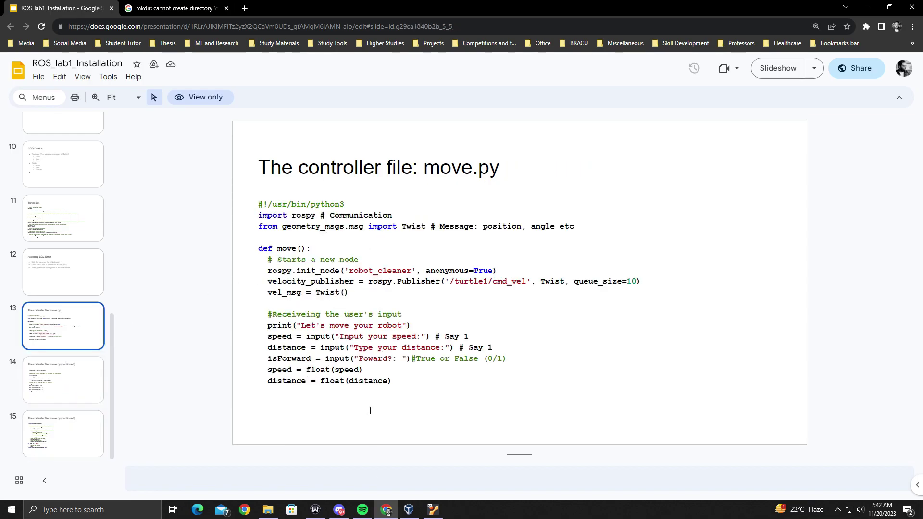
Step: Open move.py in Ubuntu's text editor and paste in the code copied from Chrome's first "The controller file: move.py" slide
left_click(433, 509)
left_click(376, 186)
double_click(375, 186)
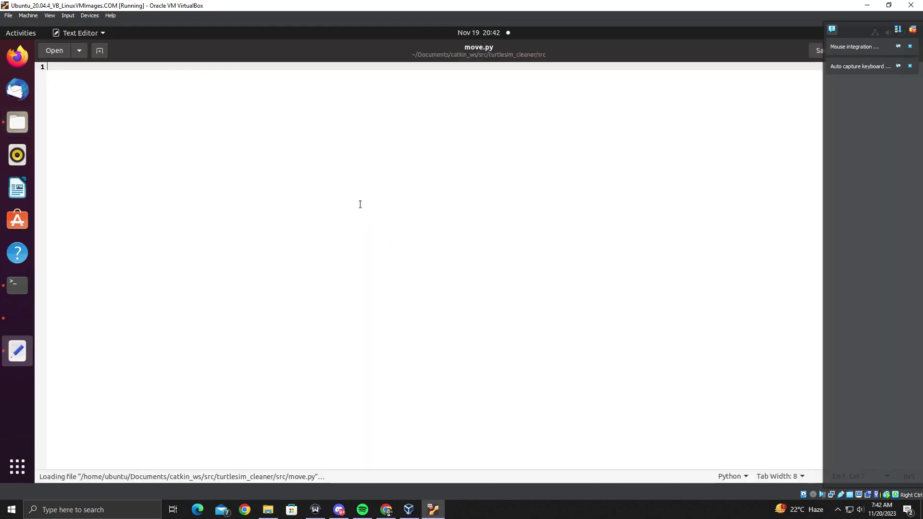
left_click(386, 509)
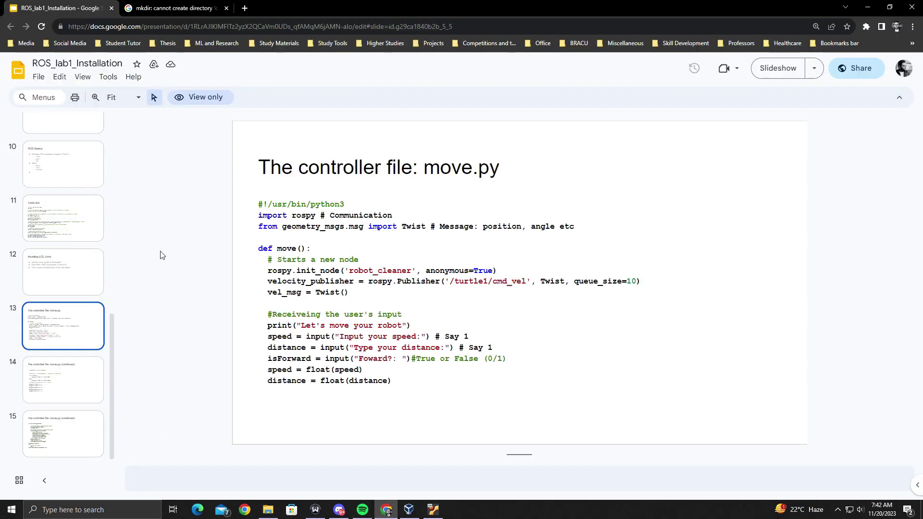
left_click(260, 205)
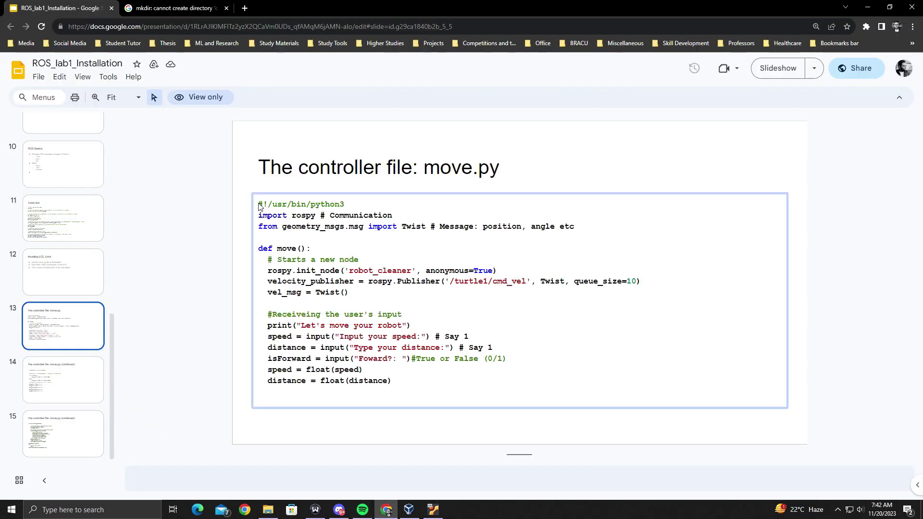
left_click_drag(399, 379, 254, 212)
key("ctrl+c")
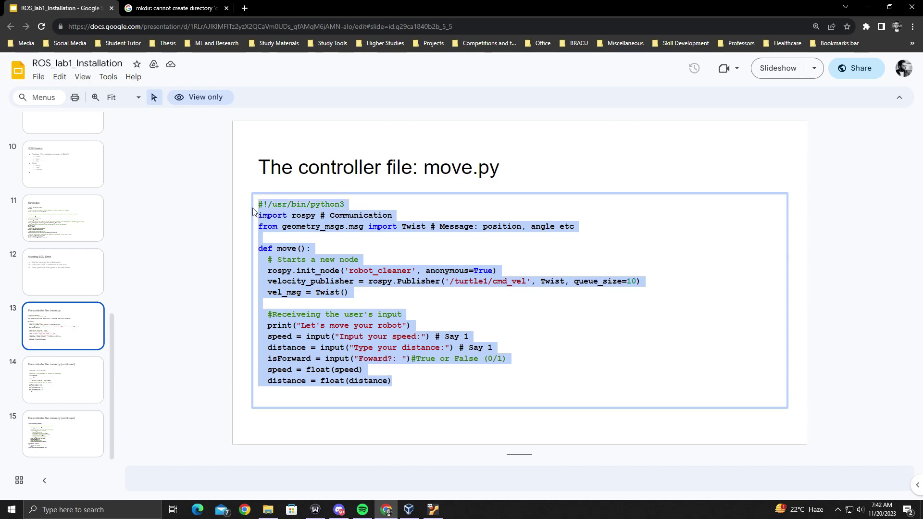
key("alt+Tab")
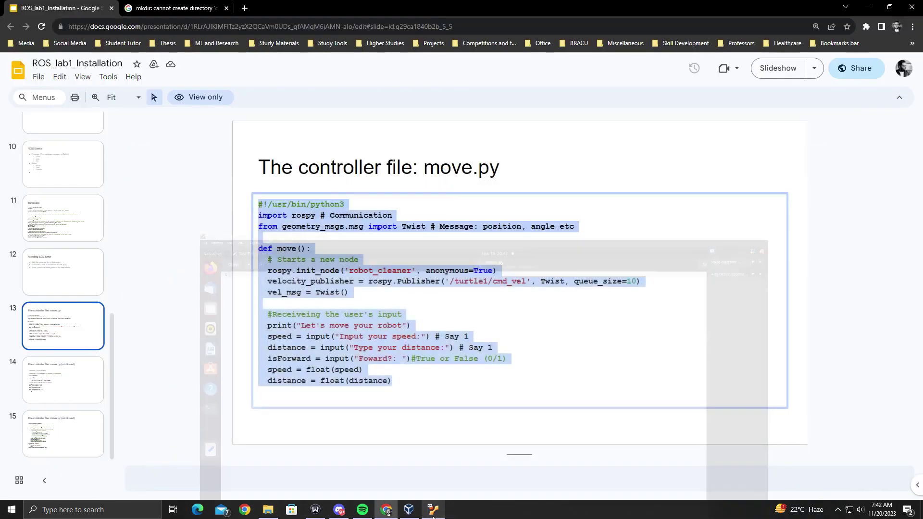
key("ctrl+v")
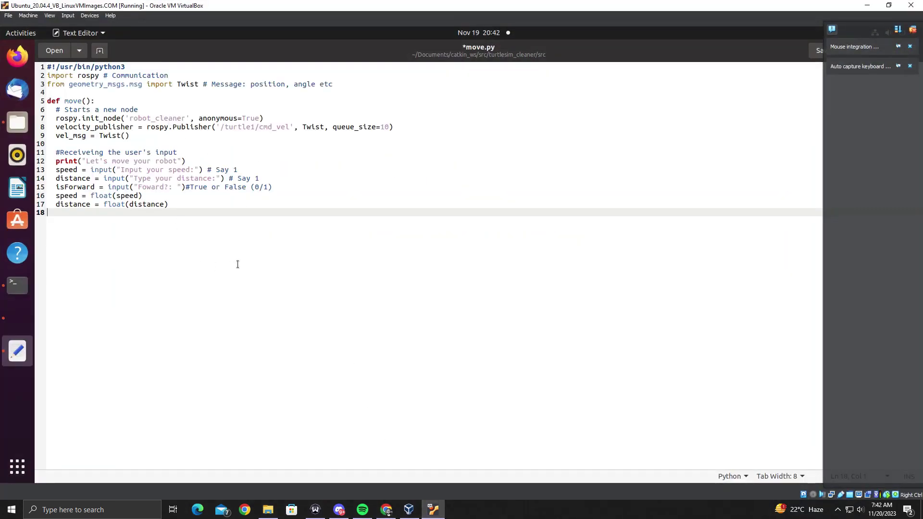
Step: Copy the isForward and vel_msg code from slide 14 in Chrome and append it to move.py in Ubuntu, followed by blank lines
left_click(386, 510)
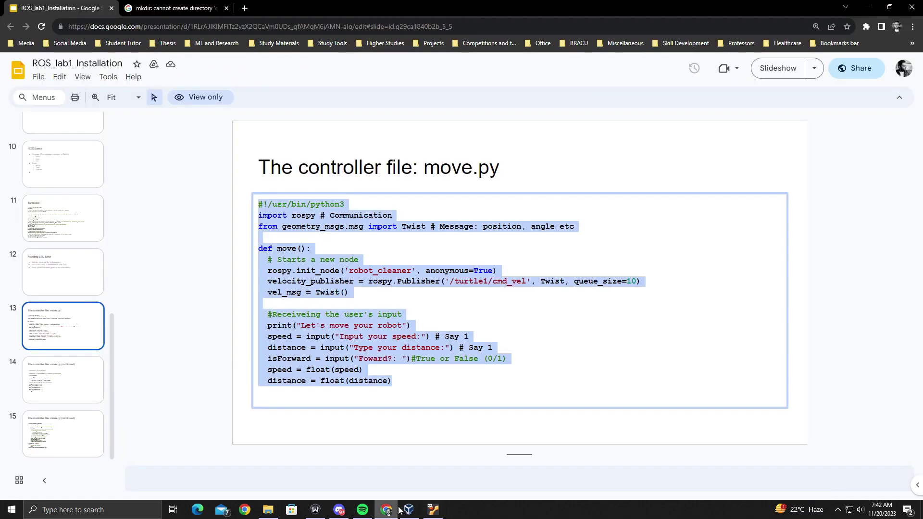
left_click(82, 378)
left_click_drag(370, 364, 243, 220)
key("ctrl+c")
left_click(433, 510)
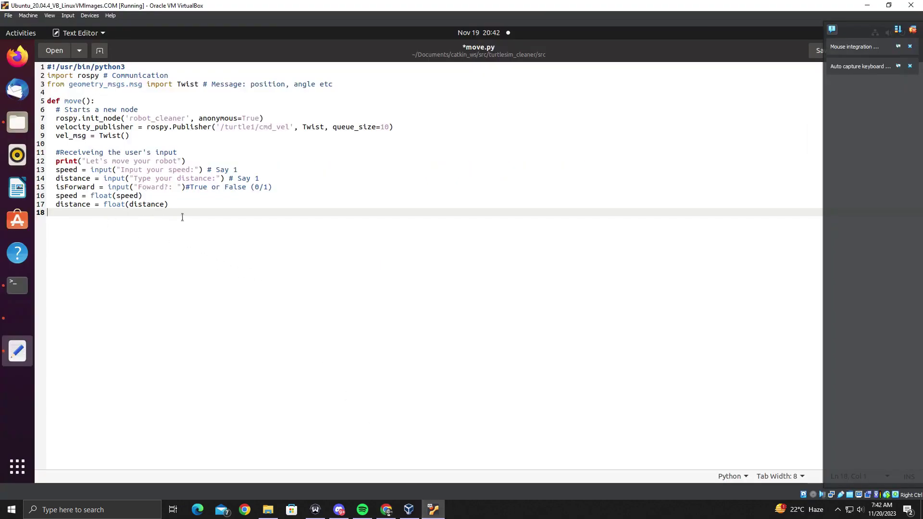
key("ctrl+v")
key("Return")
key("Return")
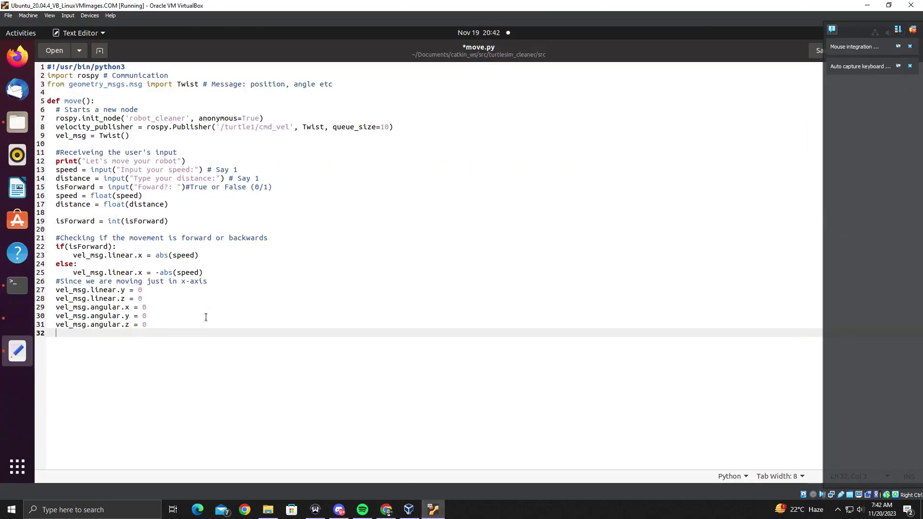
Step: Append slide 15's while loop and __main__ code from Chrome to move.py at line 33, with the while statement aligned to the function body
left_click(380, 516)
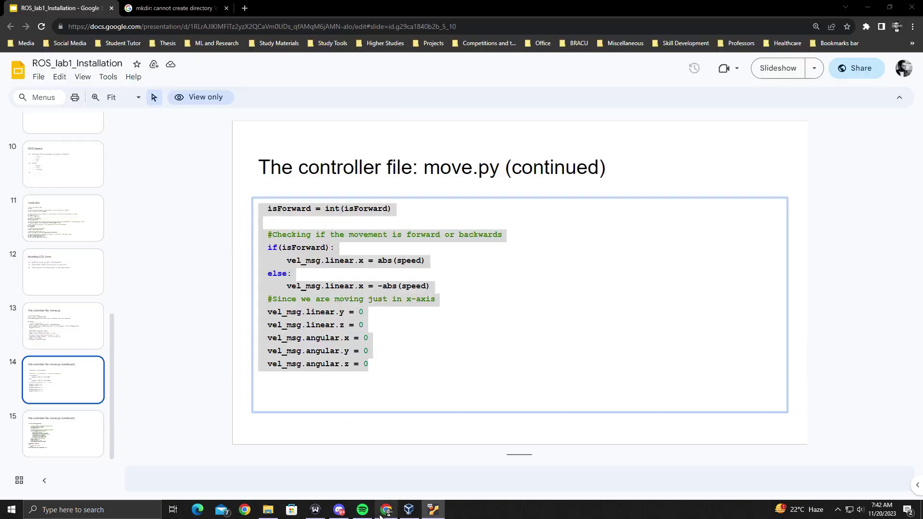
left_click(67, 447)
left_click_drag(409, 383, 244, 205)
key("ctrl+c")
left_click(433, 509)
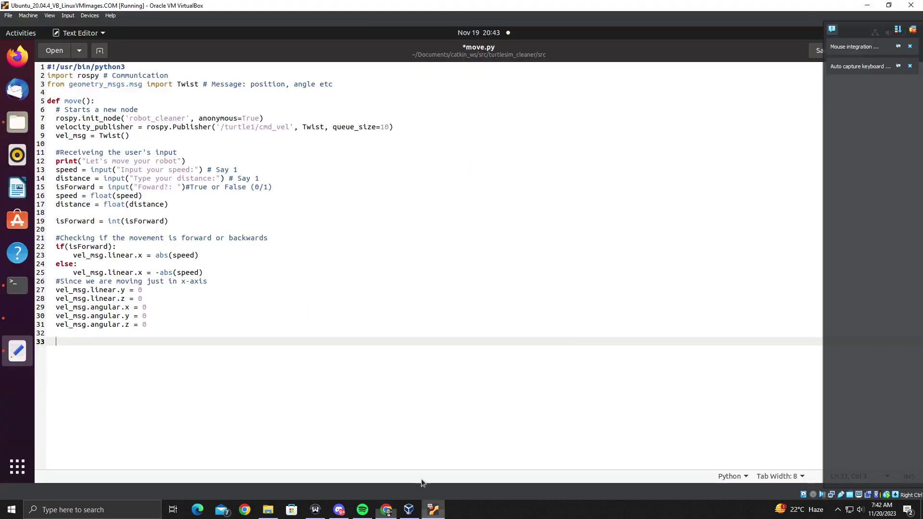
key("ctrl+v")
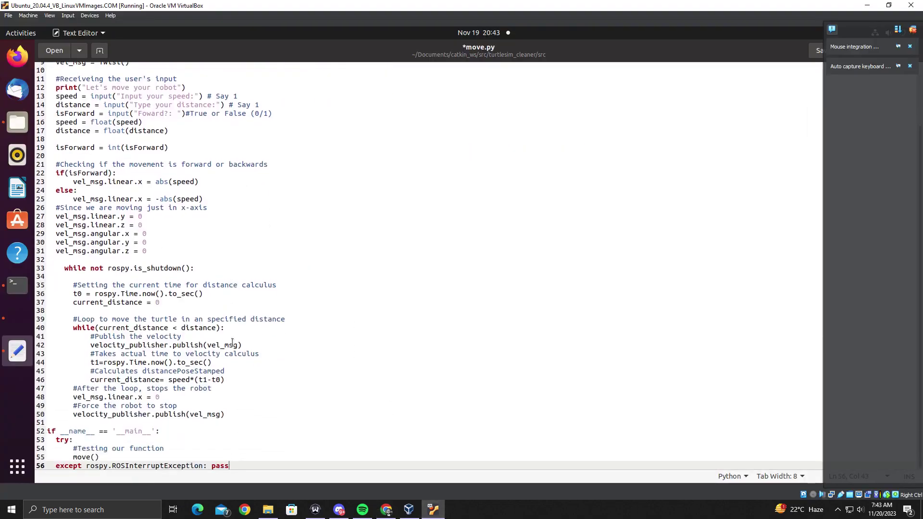
key("ctrl+z")
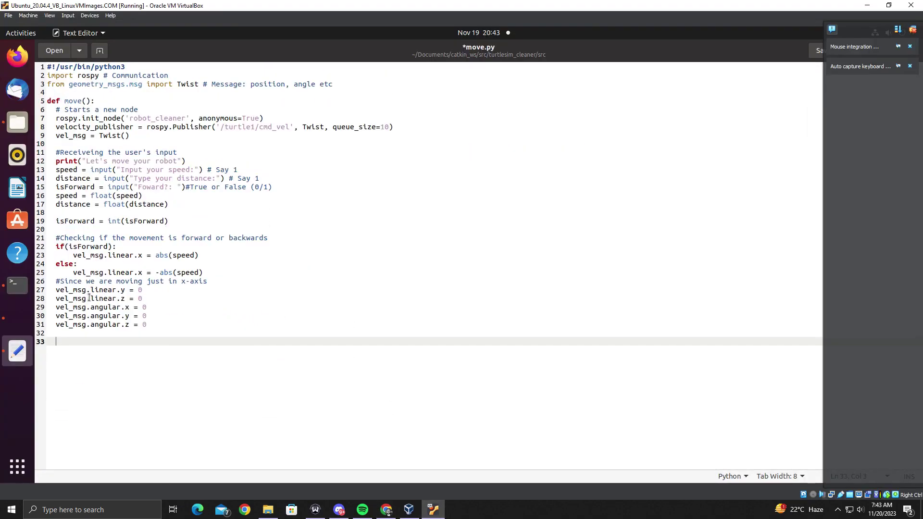
left_click(378, 508)
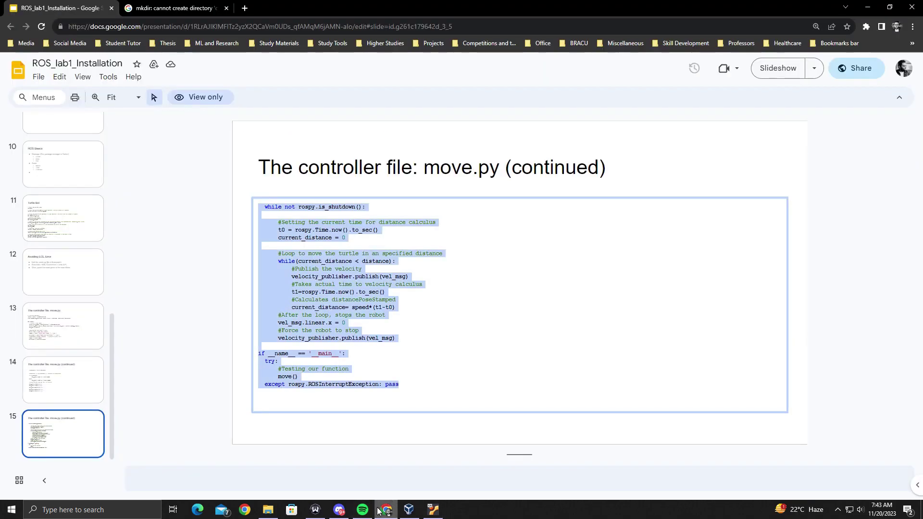
left_click(264, 237)
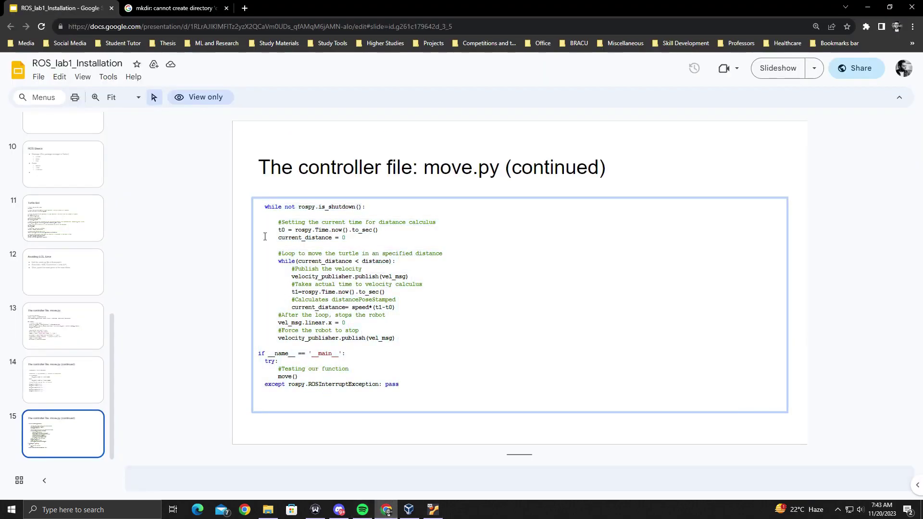
left_click(433, 509)
key("ctrl+v")
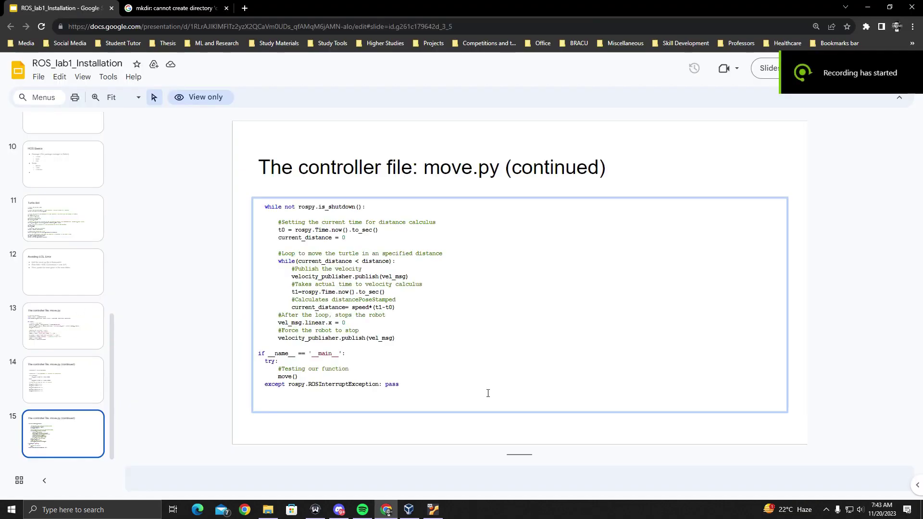
left_click(433, 510)
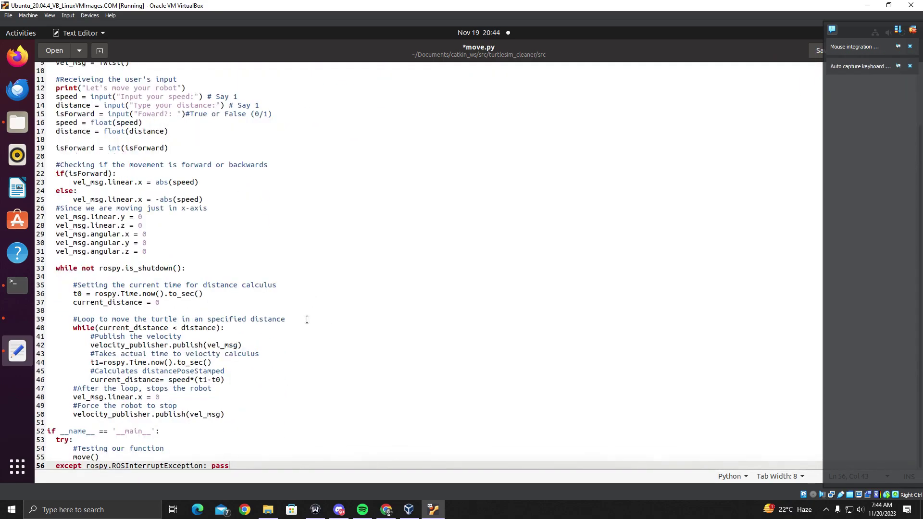
Step: Save move.py, then close the text editor and the Files window
key("ctrl+s")
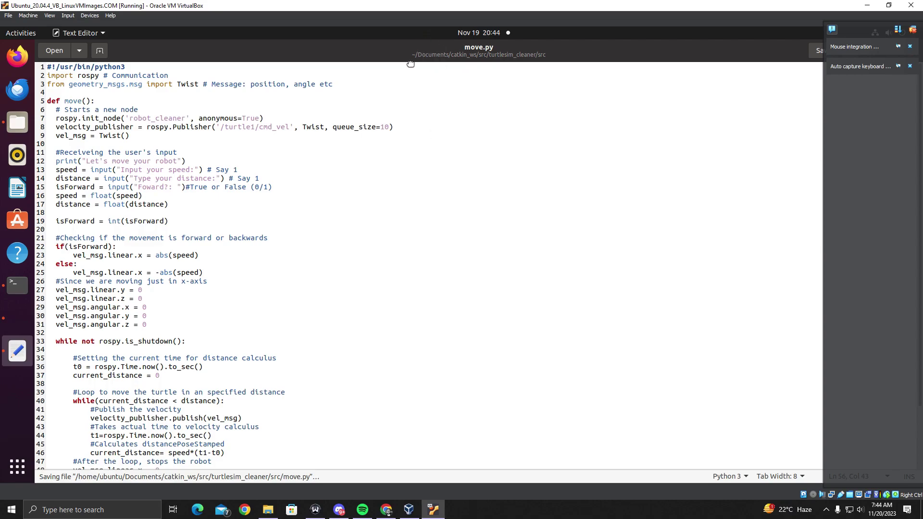
left_click_drag(371, 77, 341, 80)
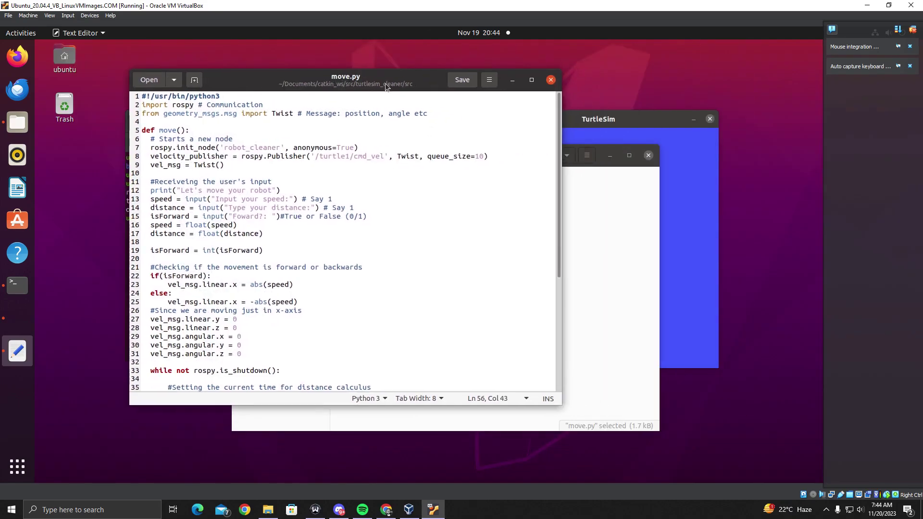
left_click(462, 81)
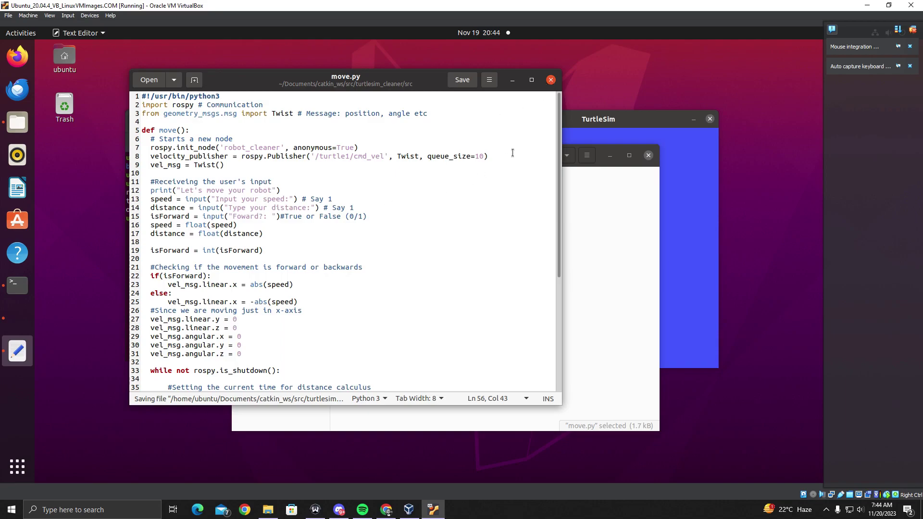
left_click(551, 79)
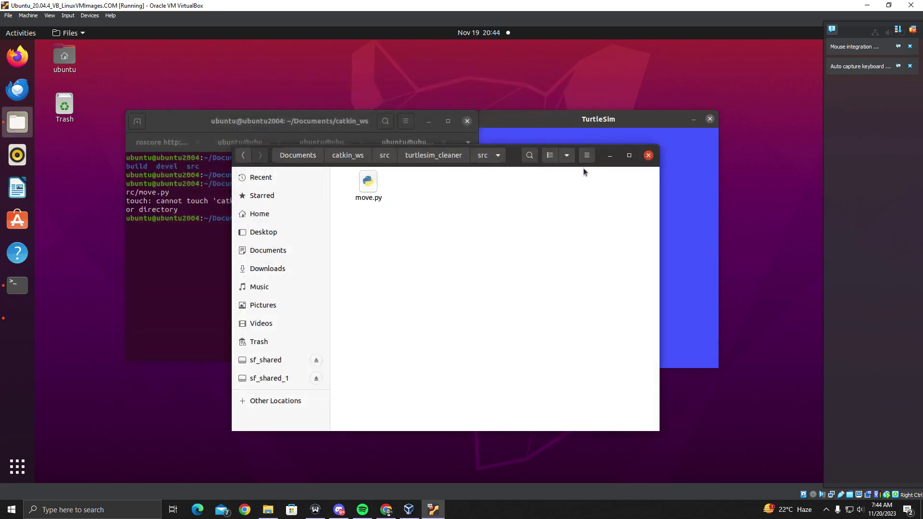
left_click(648, 156)
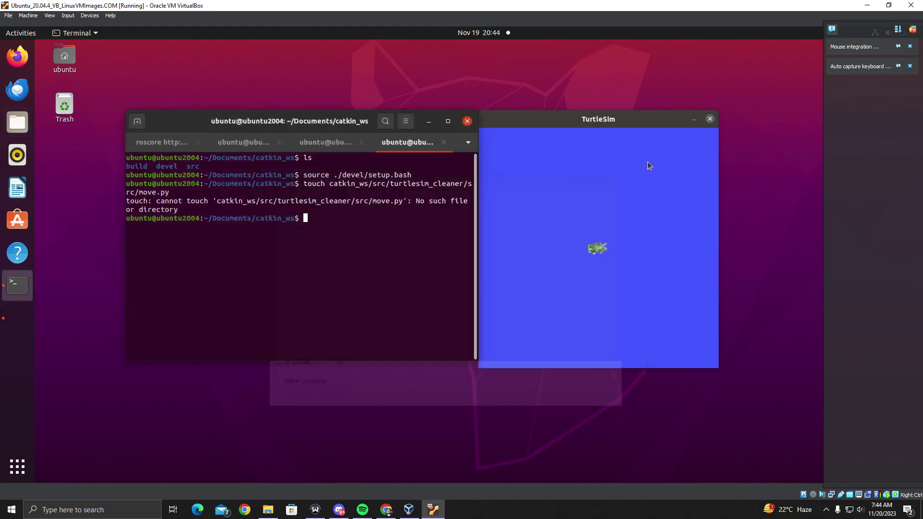
Step: Switch to Chrome and view the "Avoiding EOL Error" slide of the ROS_lab1_Installation presentation
left_click(387, 509)
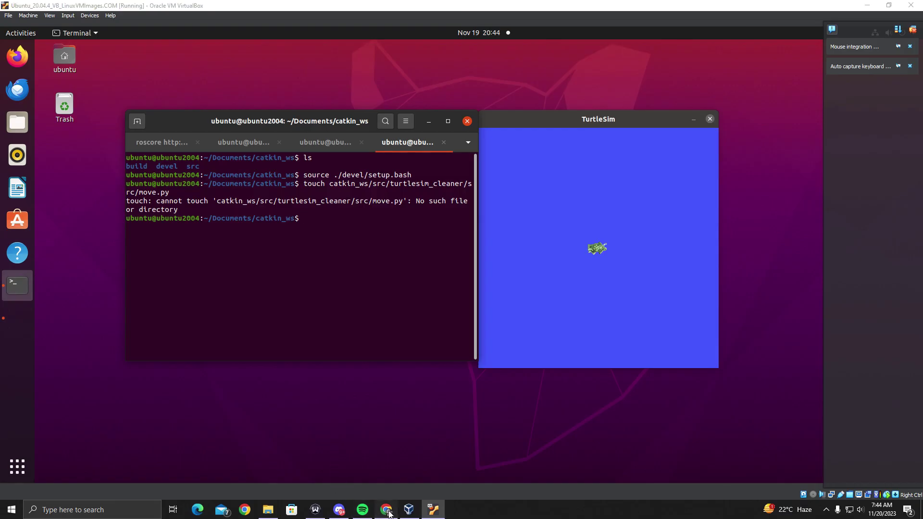
left_click(56, 329)
left_click(56, 272)
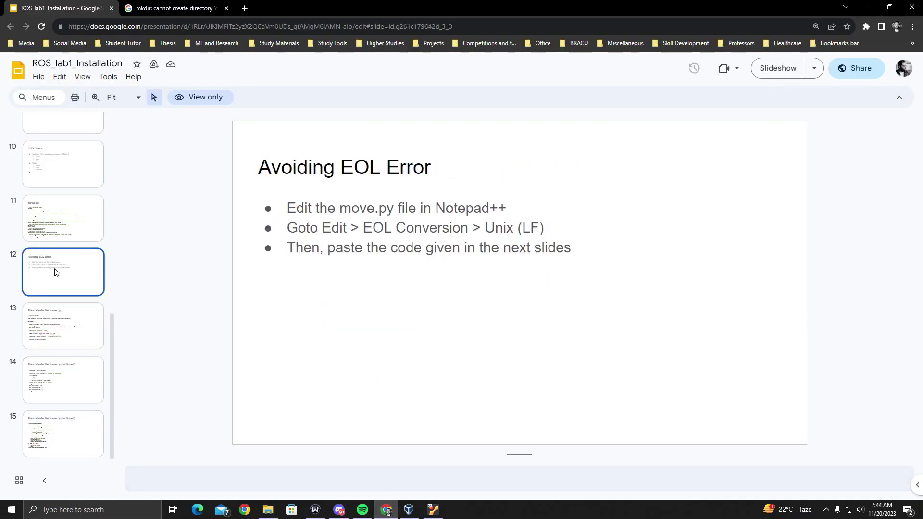
Step: Copy the source ./devel/setup.bash command from slide 11 in Chrome and run it in the Ubuntu terminal at catkin_ws
left_click(57, 231)
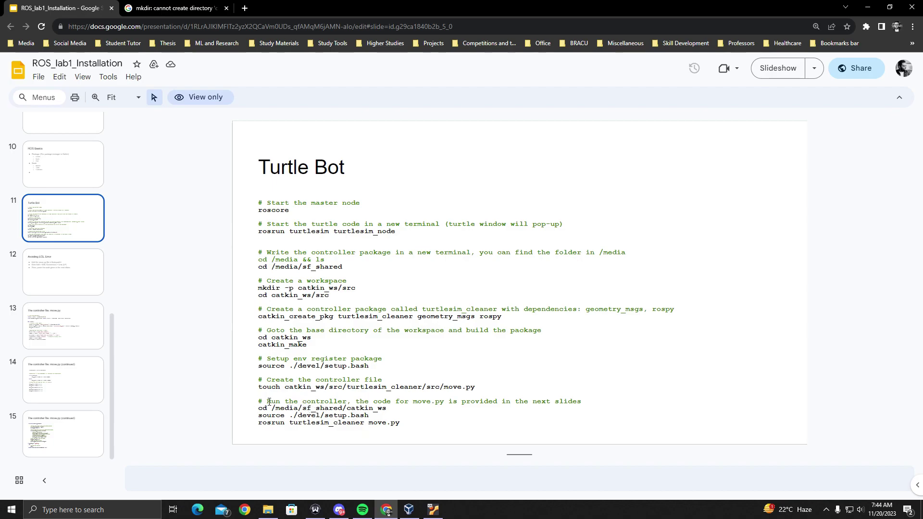
left_click_drag(267, 400, 349, 400)
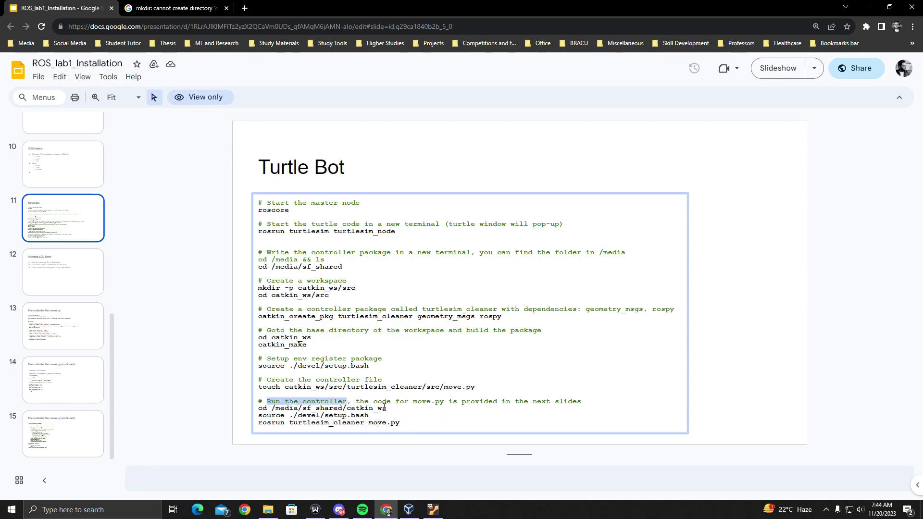
left_click_drag(388, 408, 263, 405)
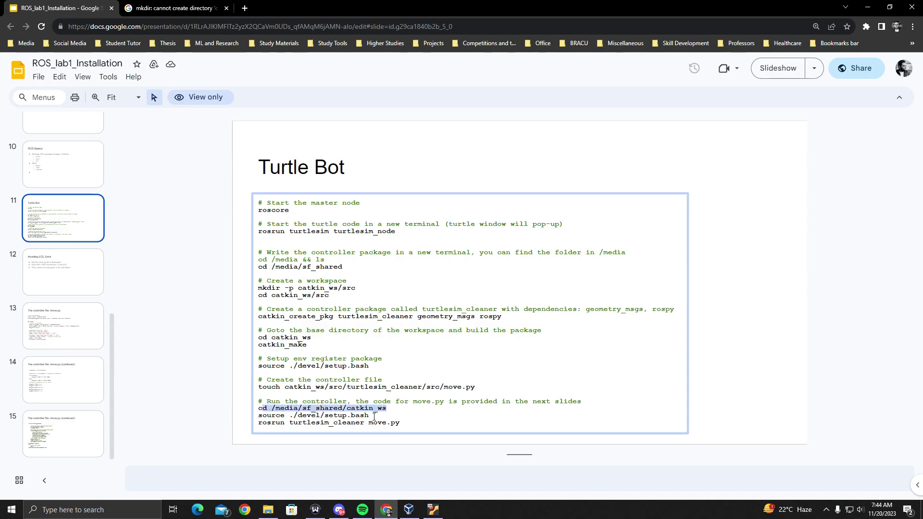
left_click(433, 509)
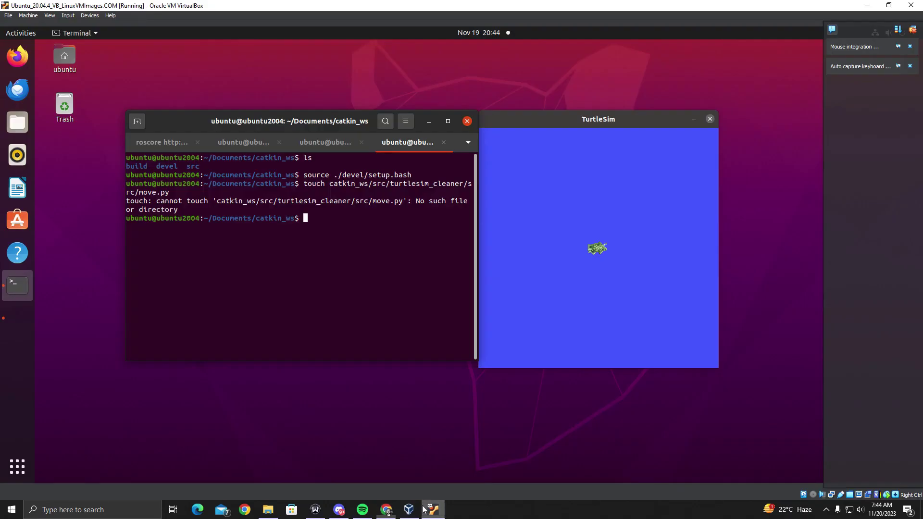
left_click(387, 510)
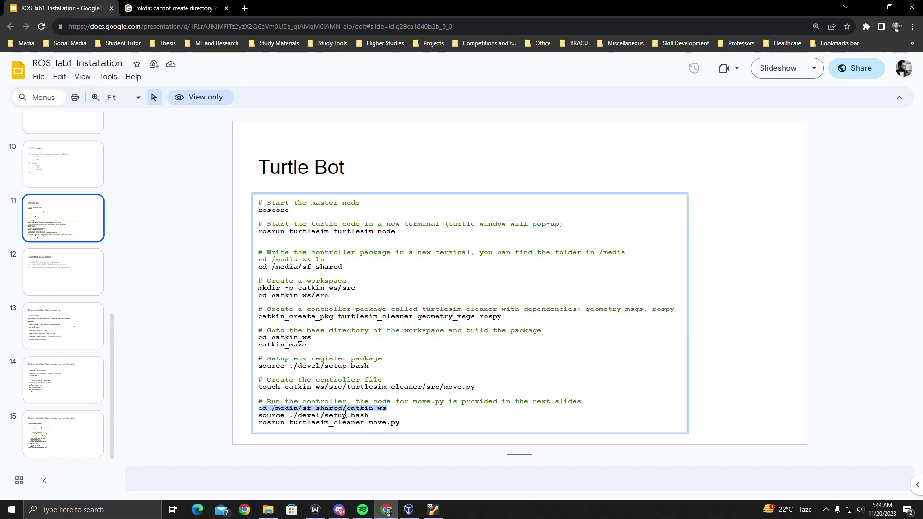
left_click_drag(369, 417, 260, 418)
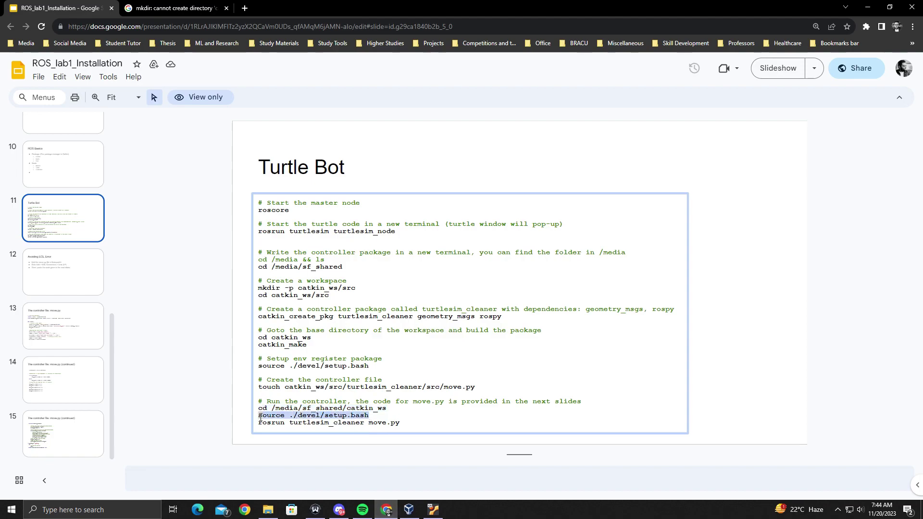
right_click(278, 414)
left_click(303, 423)
left_click(433, 509)
right_click(318, 239)
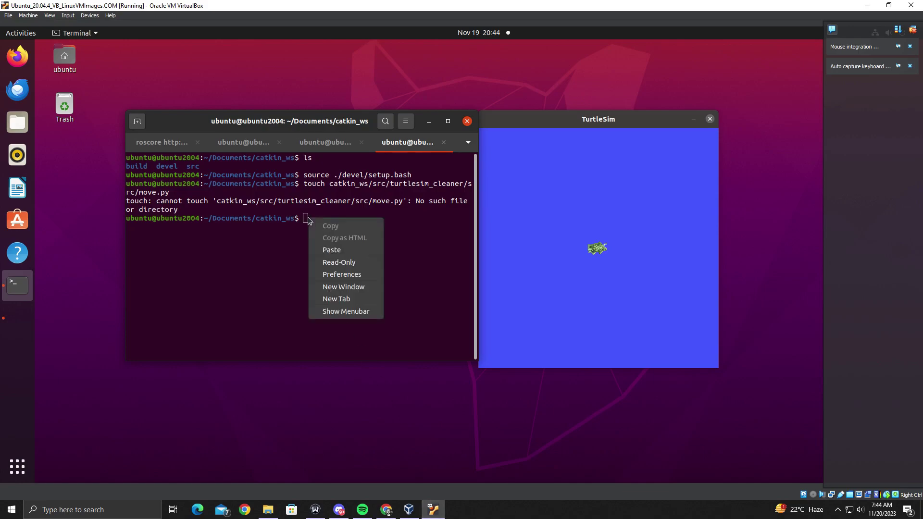
left_click(330, 246)
key("Return")
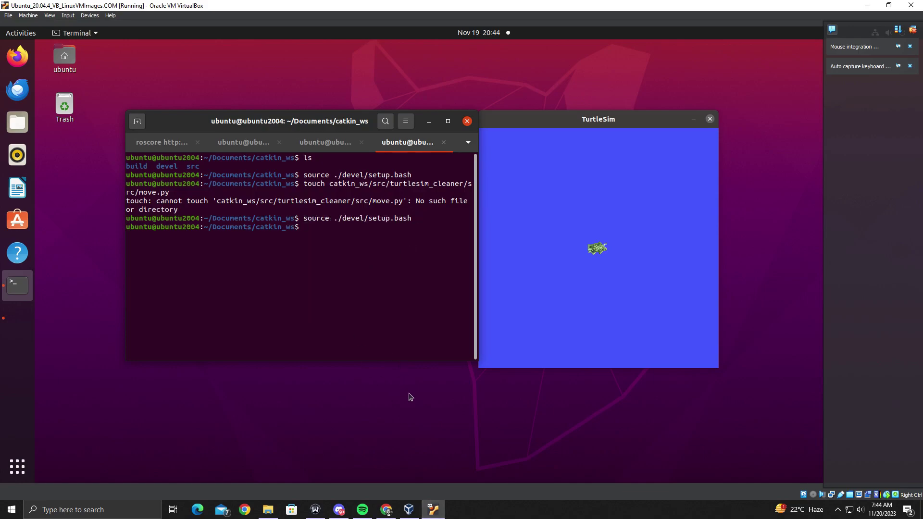
Step: Copy rosrun turtlesim_cleaner move.py from slide 11 in Chrome and try to run it in the Ubuntu terminal, repeating the command once
left_click(386, 510)
mouse_move(395, 423)
left_mouse_down()
mouse_move(257, 423)
mouse_move(400, 423)
left_mouse_up()
left_click(276, 425)
right_click(389, 423)
left_click(418, 434)
left_click(433, 509)
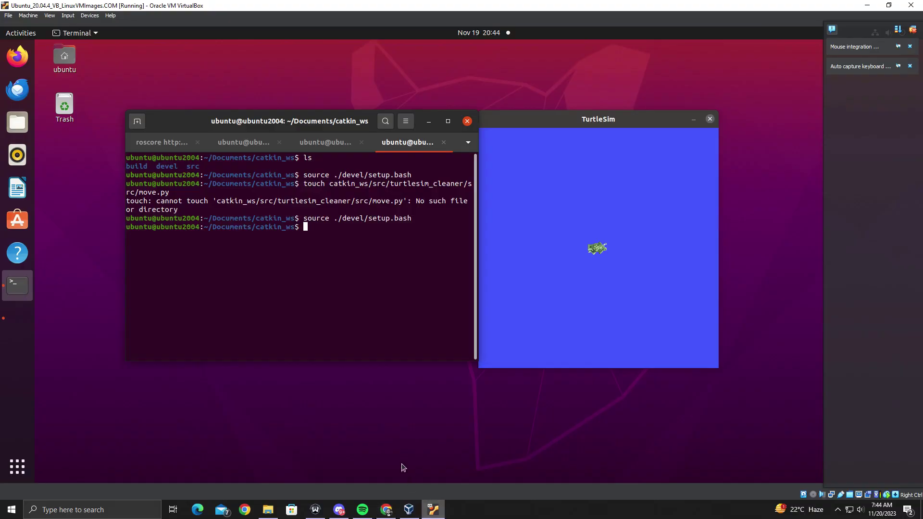
right_click(308, 232)
left_click(327, 258)
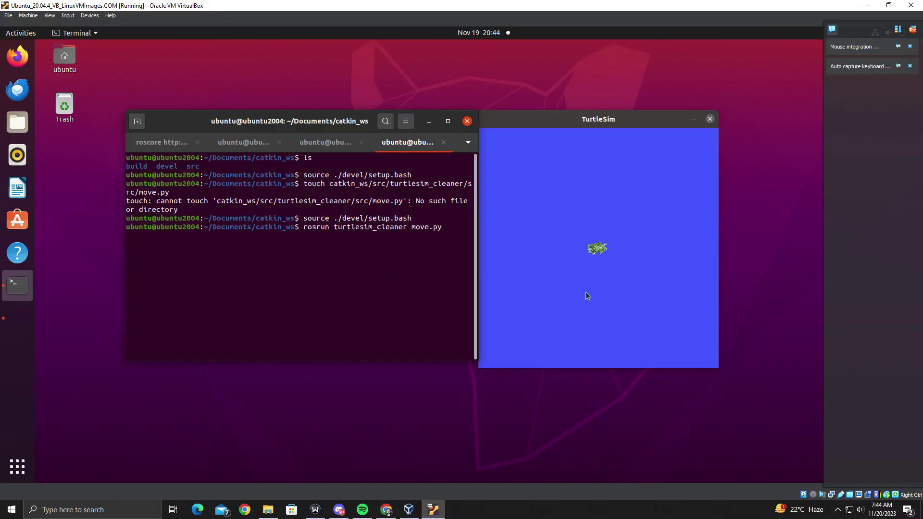
key("Return")
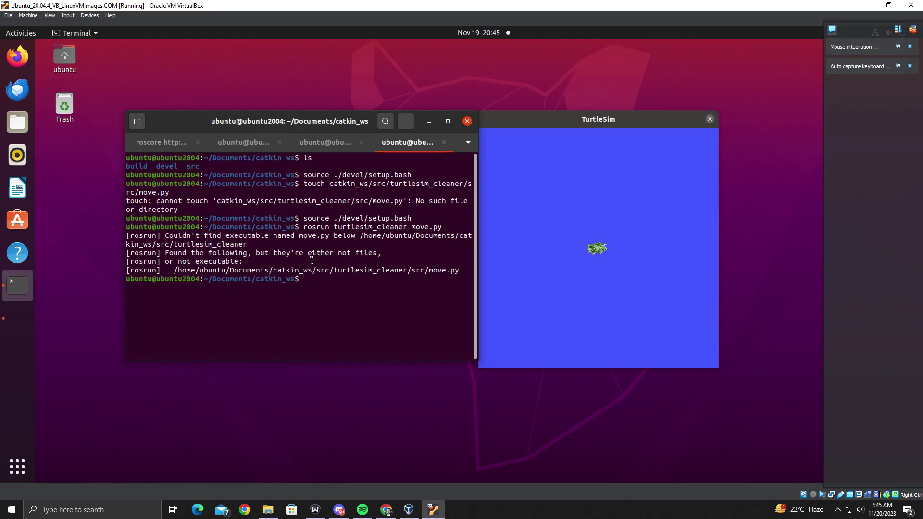
key("Up")
key("Return")
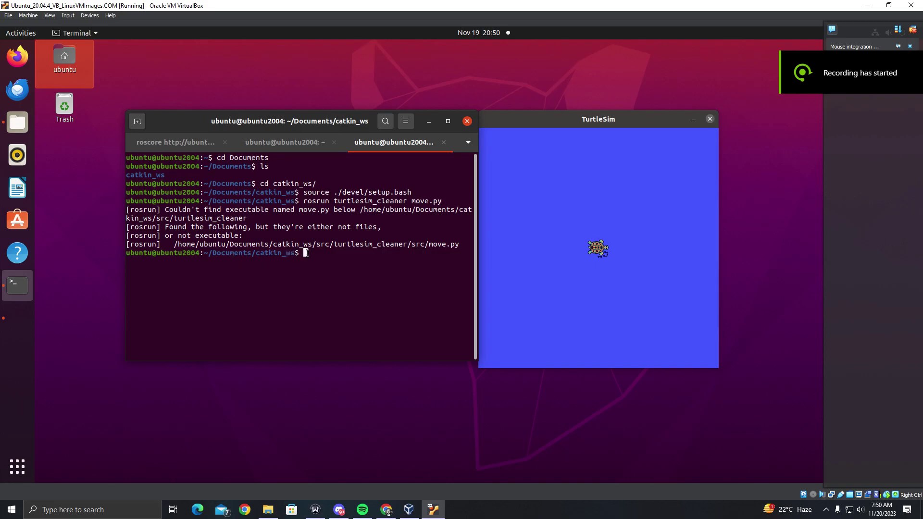
Step: Open the Documents/catkin_ws/src/turtlesim_cleaner/src folder in Ubuntu's Files
left_click(17, 122)
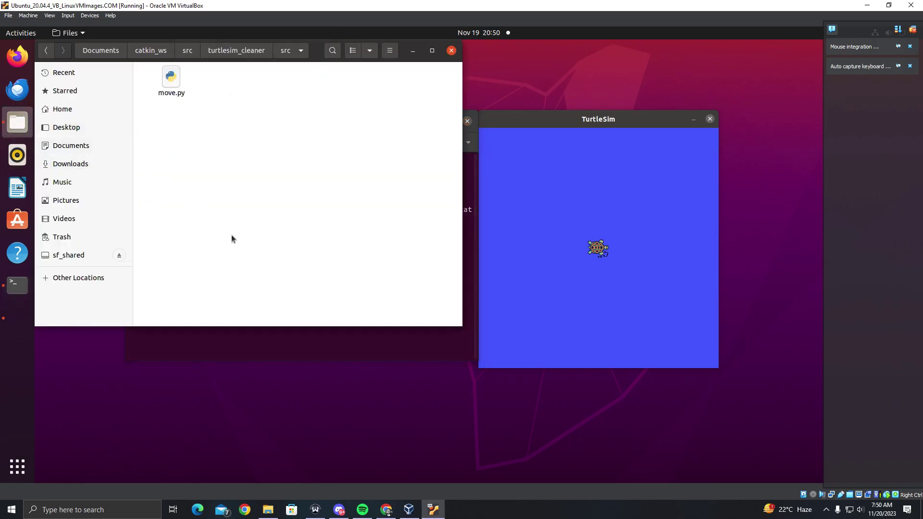
left_click(107, 52)
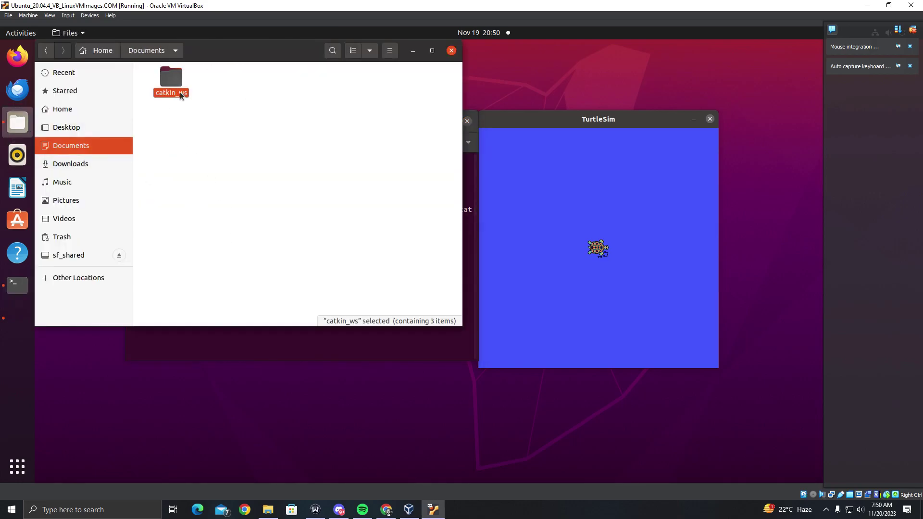
double_click(173, 93)
double_click(267, 83)
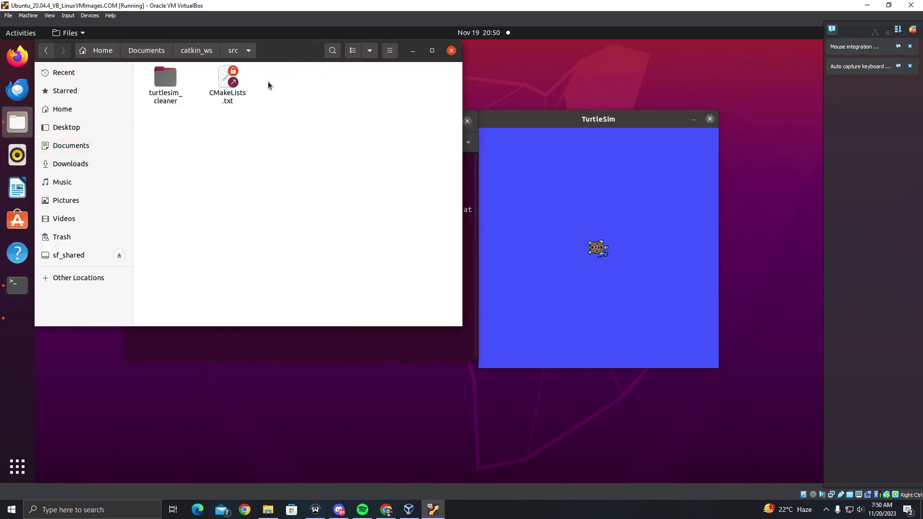
double_click(167, 85)
left_click(160, 81)
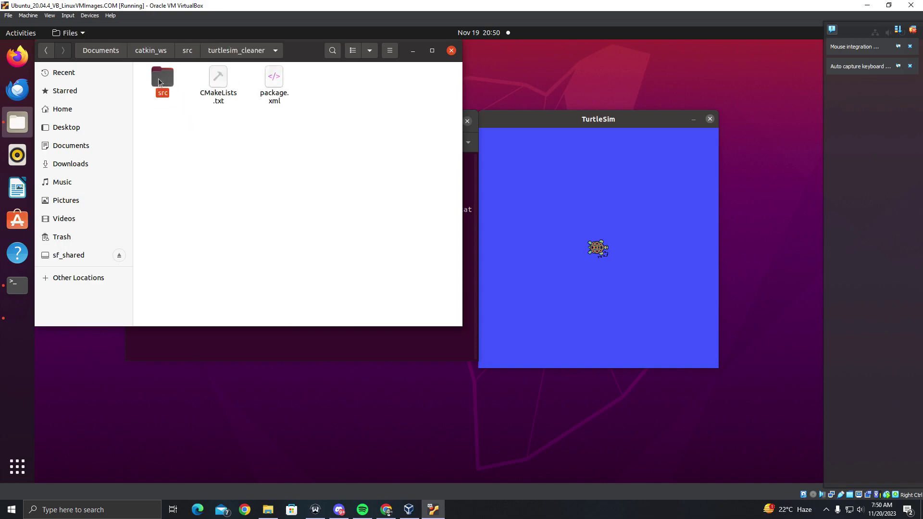
double_click(159, 81)
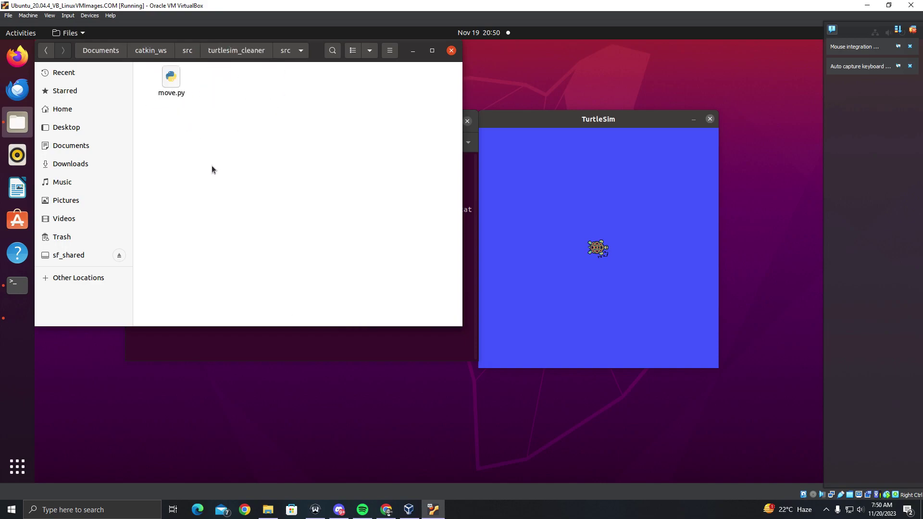
Step: Open a terminal in the turtlesim_cleaner/src folder, list its file permissions with ll, and move the window off the file list
right_click(197, 142)
left_click(257, 192)
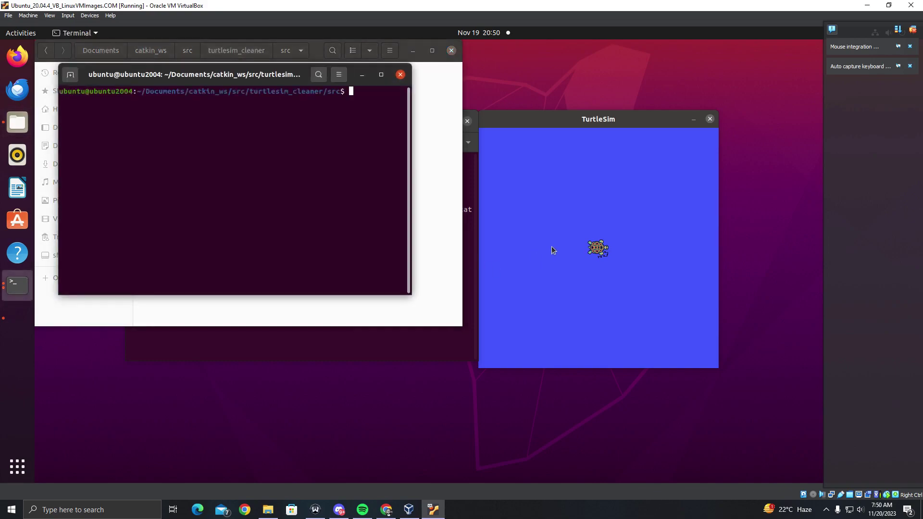
type("ll")
key("Return")
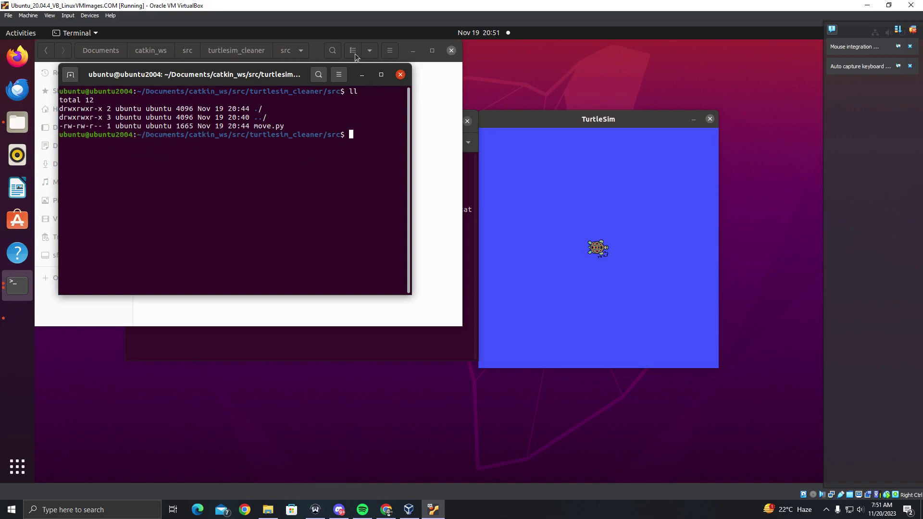
left_click_drag(239, 79, 525, 95)
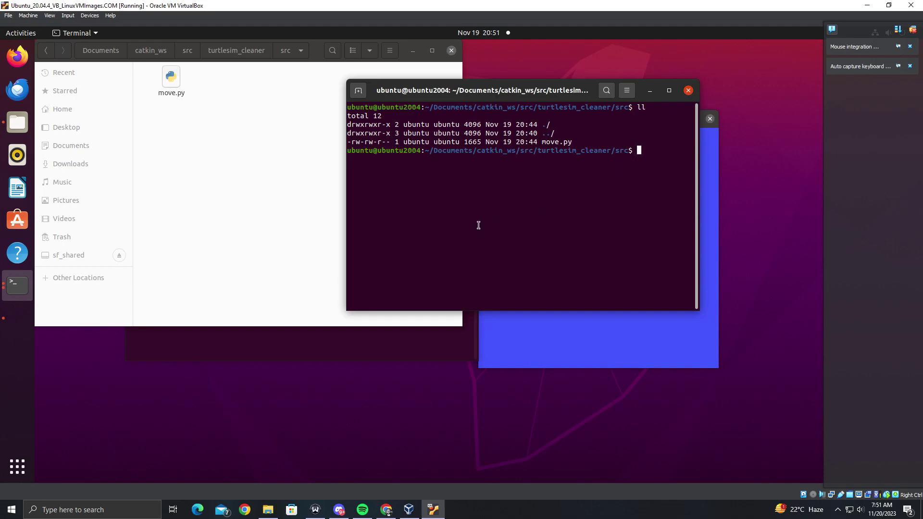
Step: Switch to Chrome, search Google for "making a file executable in linux" and read the Gcore article's section on making the file executable
left_click(387, 509)
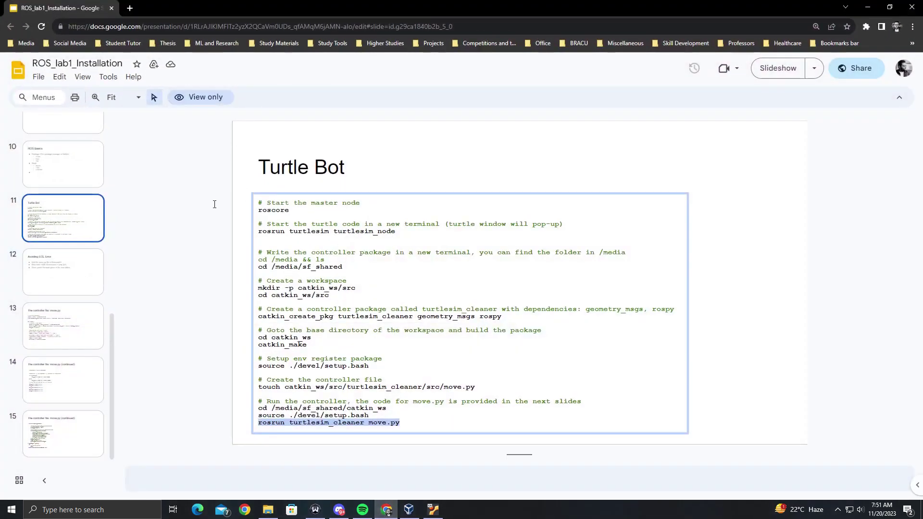
left_click(129, 6)
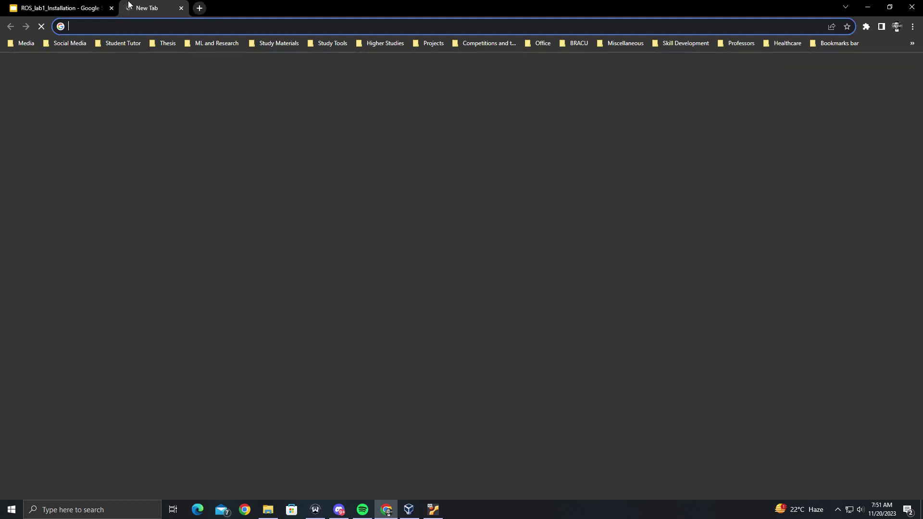
type("makin")
key("Return")
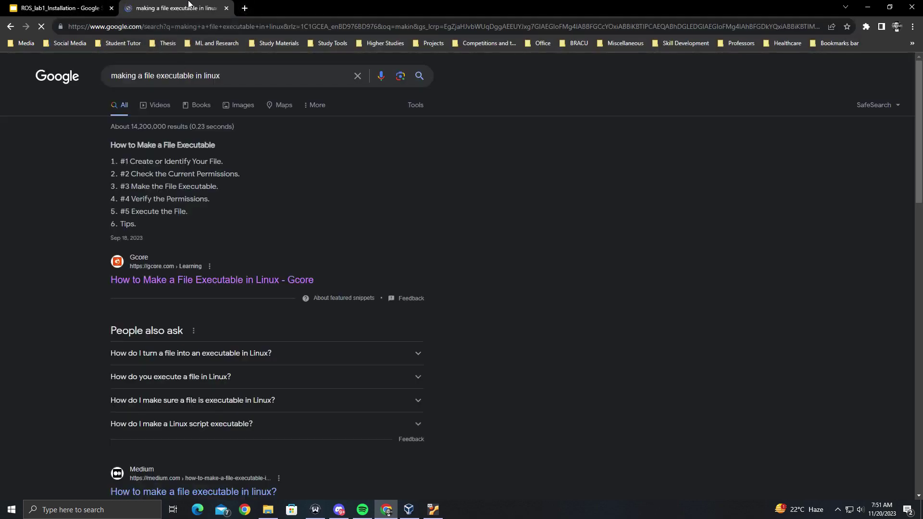
middle_click(178, 290)
left_click(263, 5)
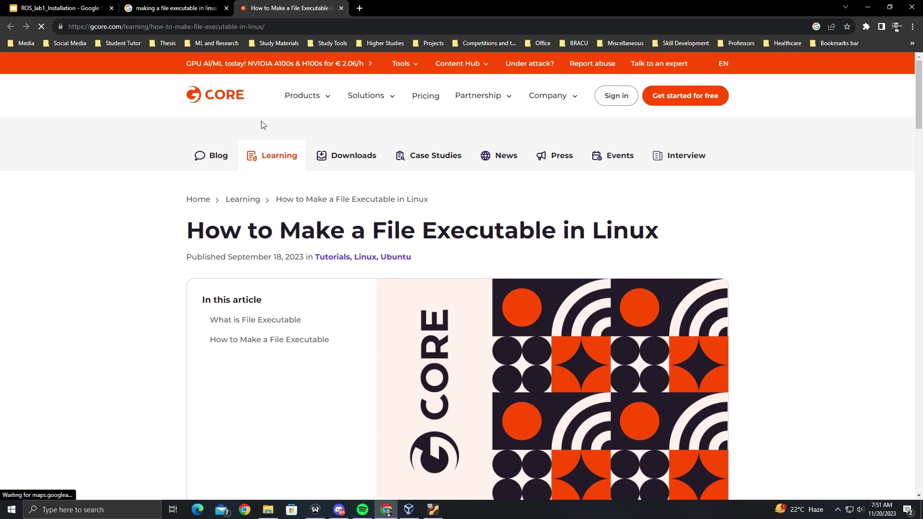
scroll(262, 123, "down", 20)
scroll(295, 285, "up", 2)
scroll(236, 277, "down", 3)
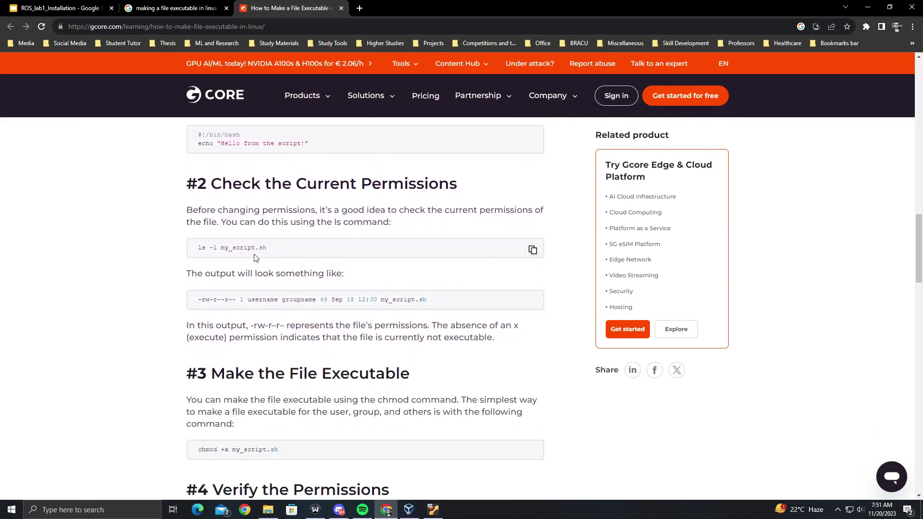
scroll(238, 298, "down", 4)
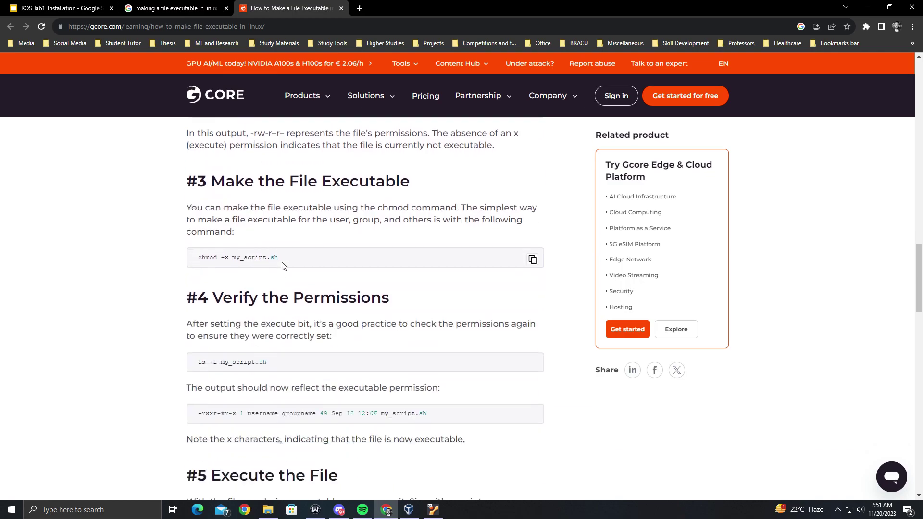
Step: Copy the article's chmod +x my_script.sh command and paste it into the turtlesim_cleaner/src terminal in Ubuntu, maximizing that terminal
triple_click(282, 260)
left_click(532, 259)
left_click(433, 509)
right_click(642, 152)
left_click(663, 181)
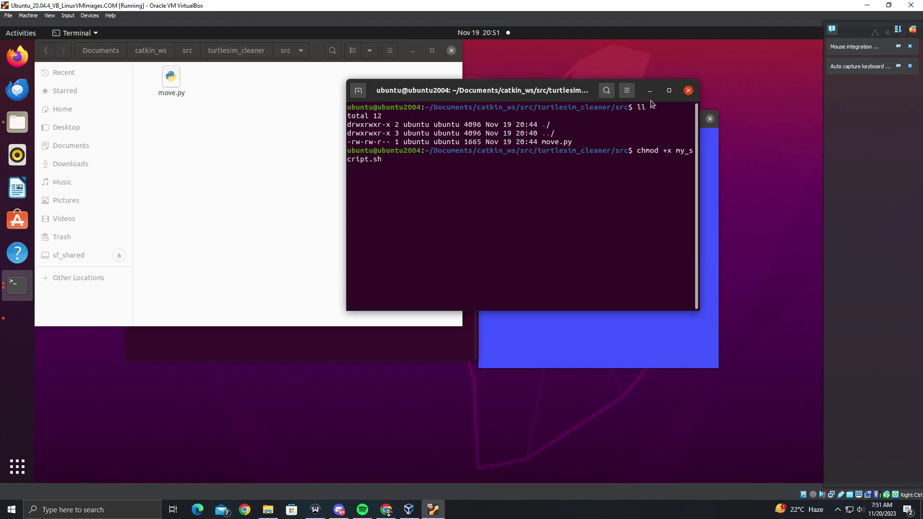
left_click(668, 90)
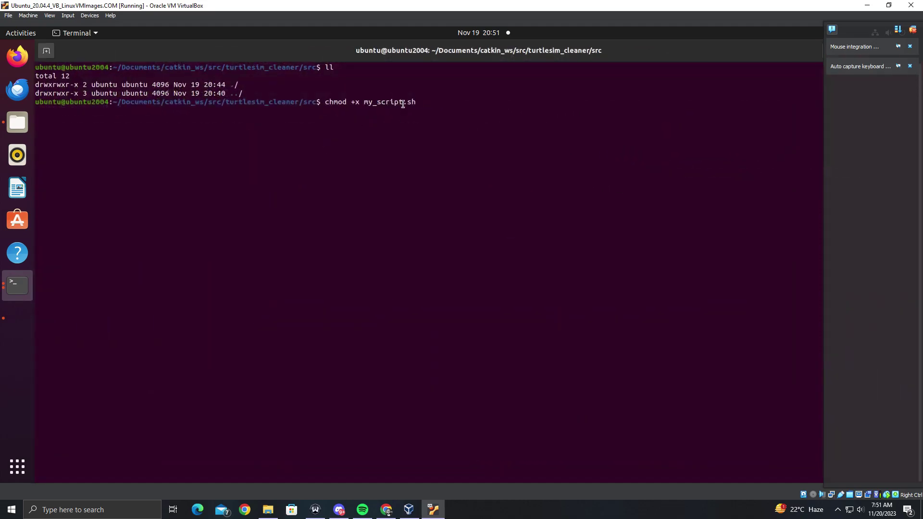
Step: Change the chmod +x command's target from my_script.sh to move.py and run it
key("Left")
key("Left")
key("Left")
key("Left")
key("Right")
key("Right")
key("Right")
key("Right")
key("BackSpace")
key("BackSpace")
key("BackSpace")
key("BackSpace")
key("BackSpace")
key("BackSpace")
key("BackSpace")
key("BackSpace")
key("BackSpace")
key("BackSpace")
key("BackSpace")
key("BackSpace")
key("BackSpace")
key("BackSpace")
key("BackSpace")
key("BackSpace")
key("BackSpace")
key("BackSpace")
key("BackSpace")
key("BackSpace")
key("BackSpace")
right_click(352, 110)
left_click(380, 136)
key("BackSpace")
key("BackSpace")
key("BackSpace")
key("BackSpace")
key("BackSpace")
key("BackSpace")
key("BackSpace")
key("BackSpace")
key("BackSpace")
key("BackSpace")
key("BackSpace")
key("BackSpace")
type("move.py")
key("Return")
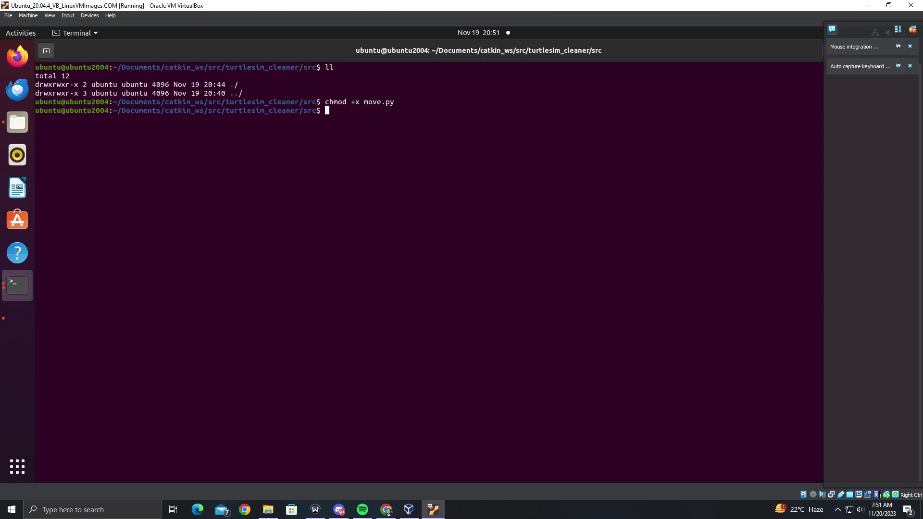
Step: List the folder with ll to check move.py's permissions, then close this terminal window
type("ll")
key("Return")
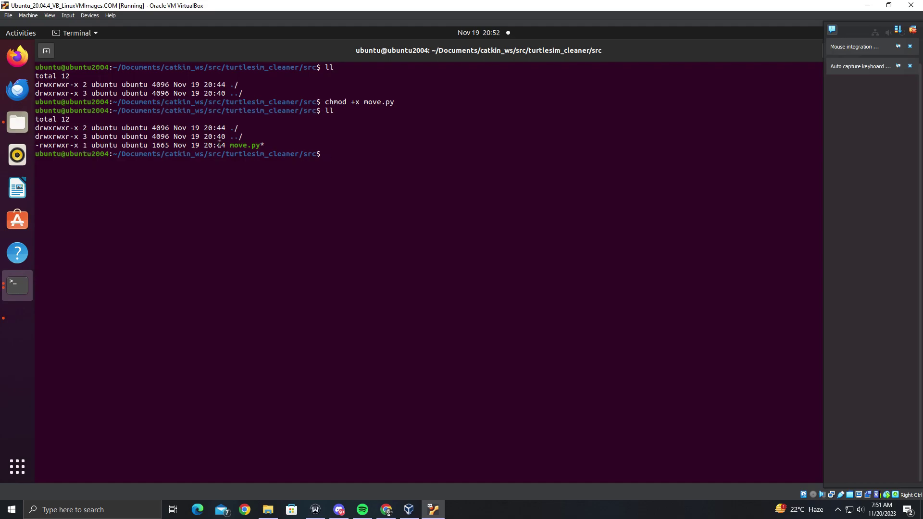
double_click(356, 51)
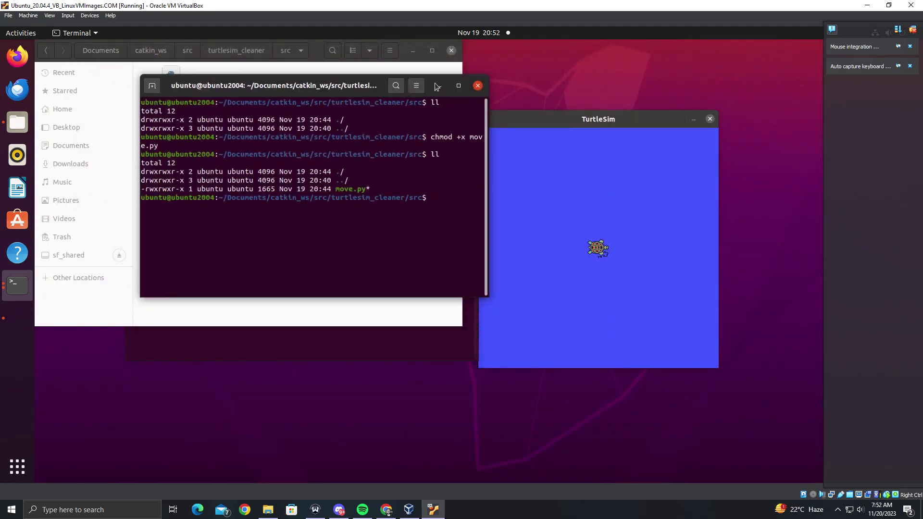
left_click(477, 87)
Step: Rerun rosrun turtlesim_cleaner move.py in the catkin_ws terminal with speed 4, distance 3 and forward 1, then stop the program
left_click(466, 165)
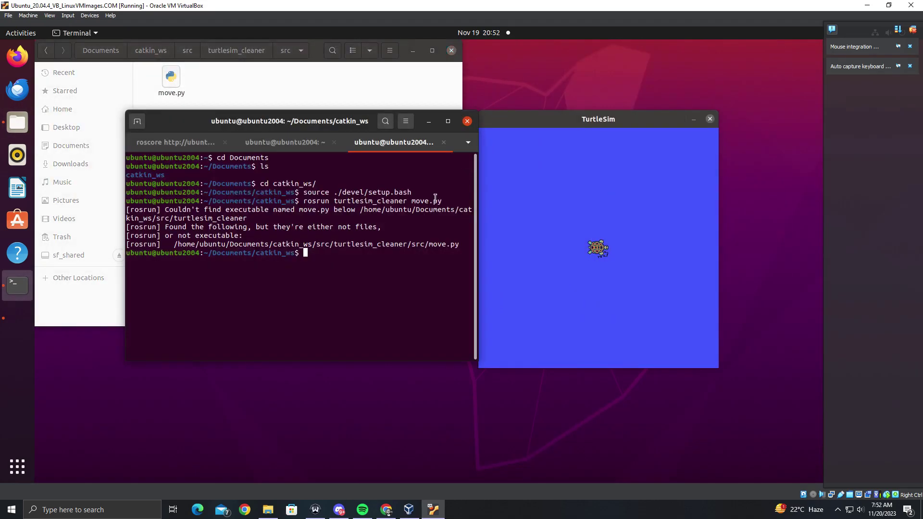
key("Up")
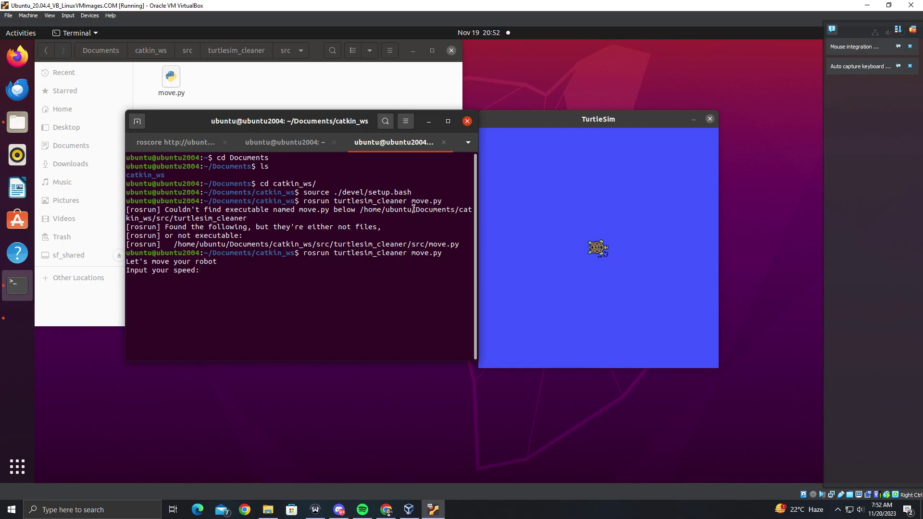
type("4")
key("Return")
type("3")
key("Return")
type("1")
key("Return")
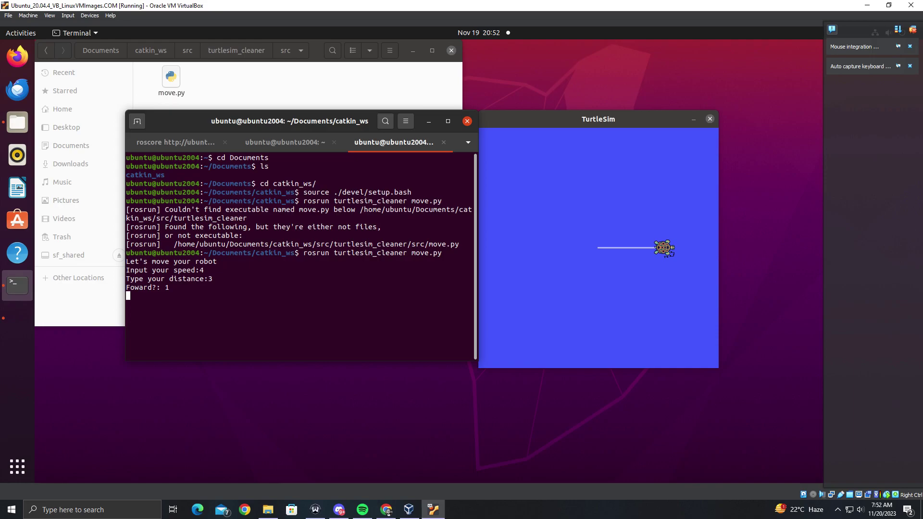
key("ctrl+c")
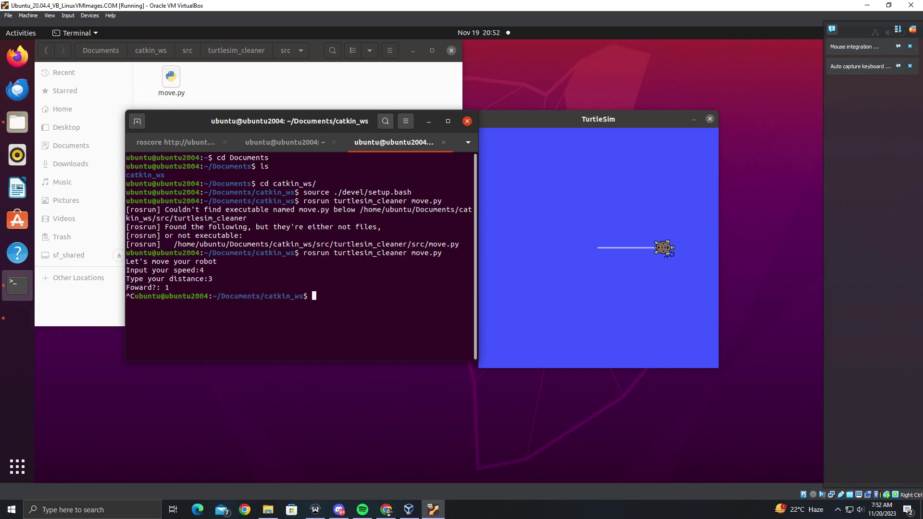
Step: Rerun rosrun turtlesim_cleaner move.py with speed 5, distance 2 and forward 0, then close the terminal window and confirm
key("Up")
key("Return")
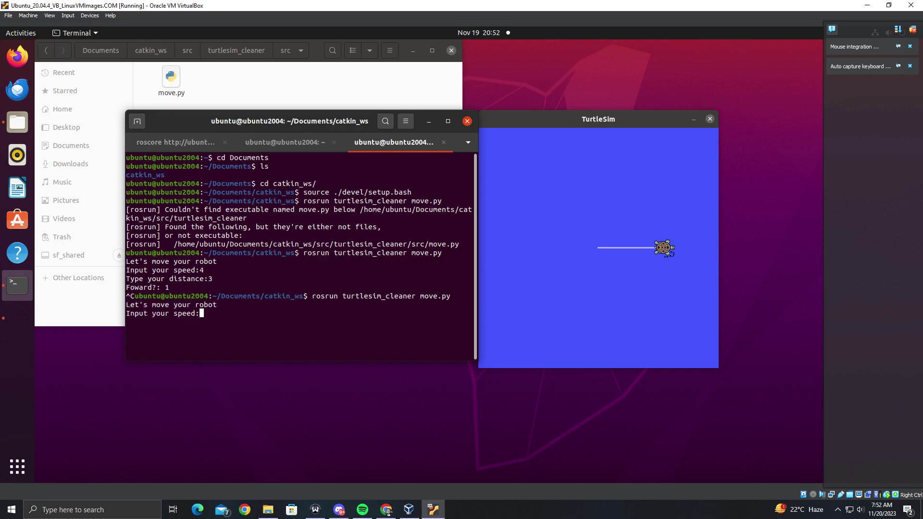
type("5")
key("Return")
type("10")
key("BackSpace")
type("2")
key("Return")
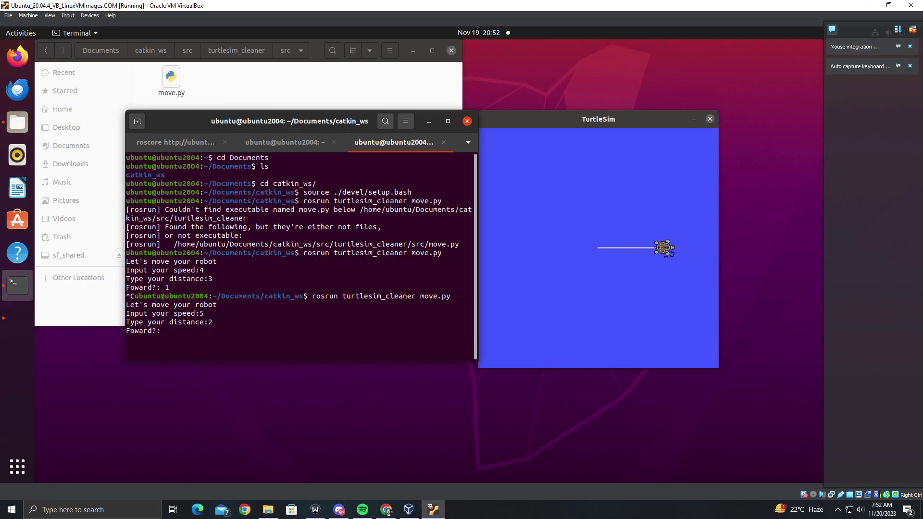
type("0")
key("Return")
left_click(465, 123)
left_click(375, 264)
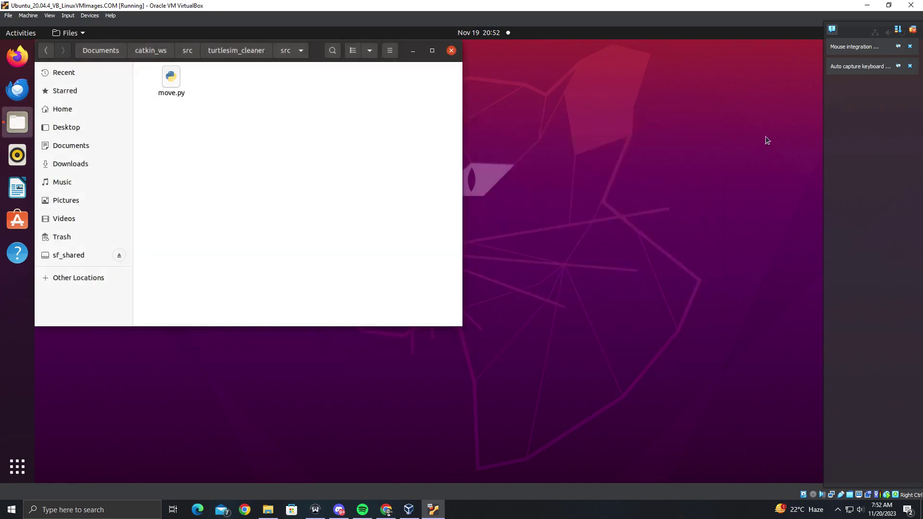
Step: Maximize the file manager and browse the turtlesim_cleaner package, Documents/catkin_ws/src and the sf_shared folder
left_click(432, 50)
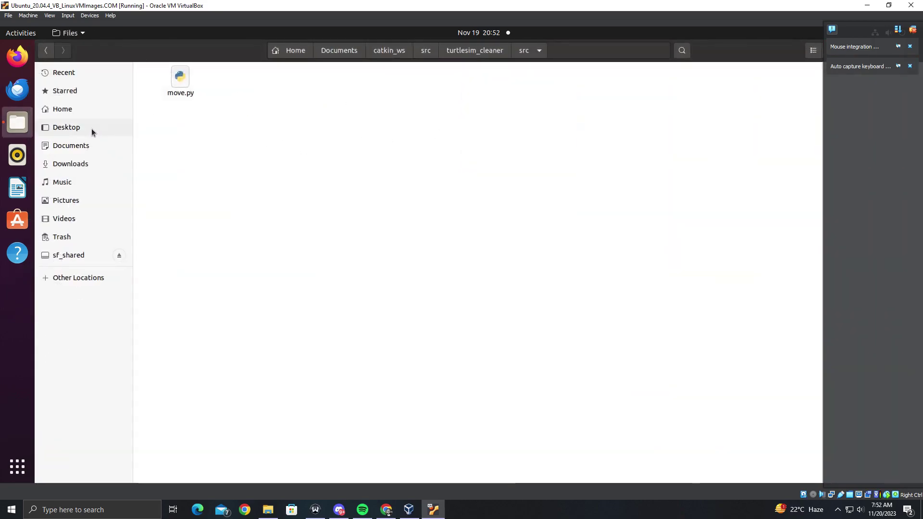
left_click(47, 52)
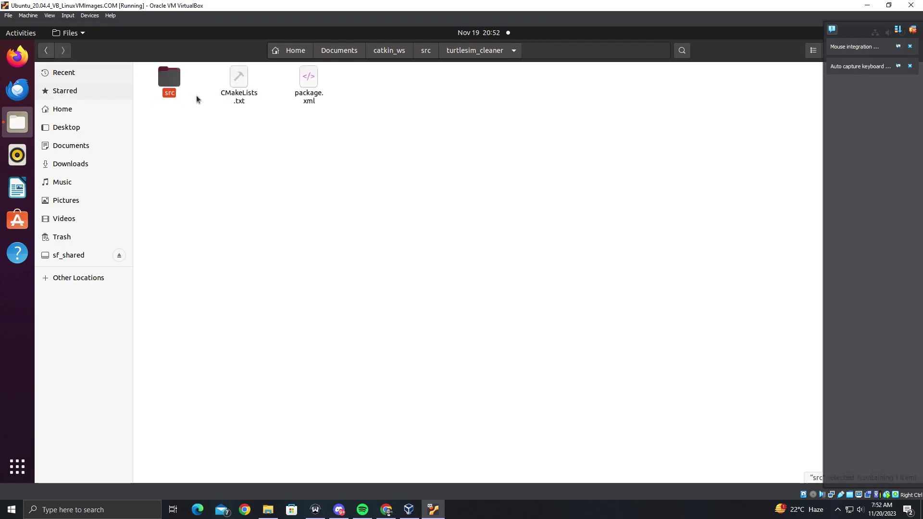
left_click(94, 260)
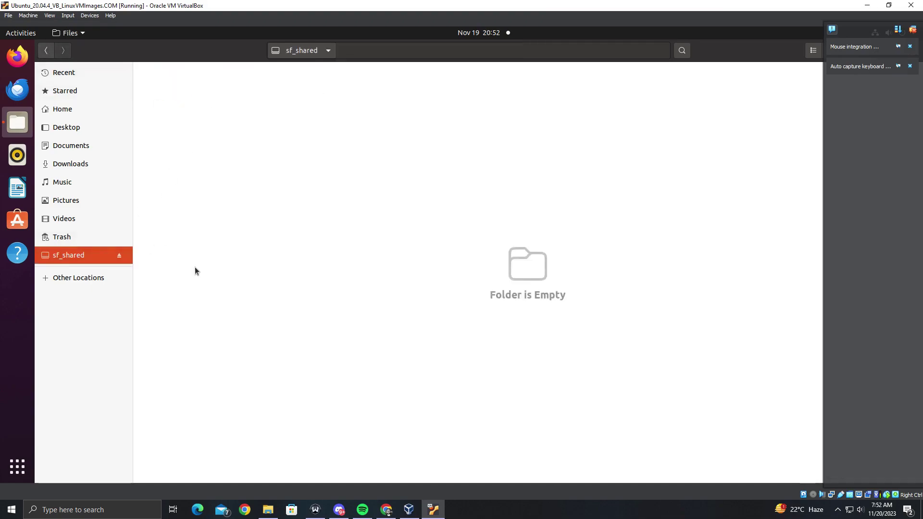
key("alt+Left")
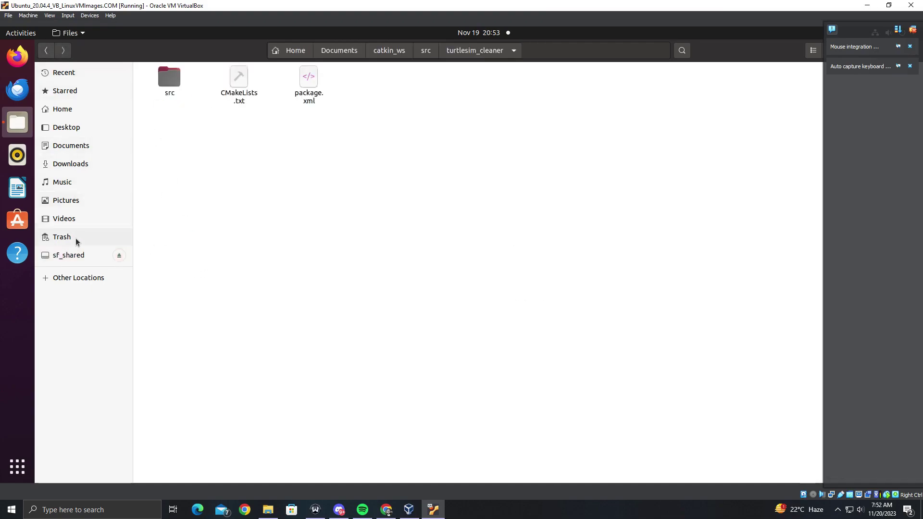
left_click(71, 151)
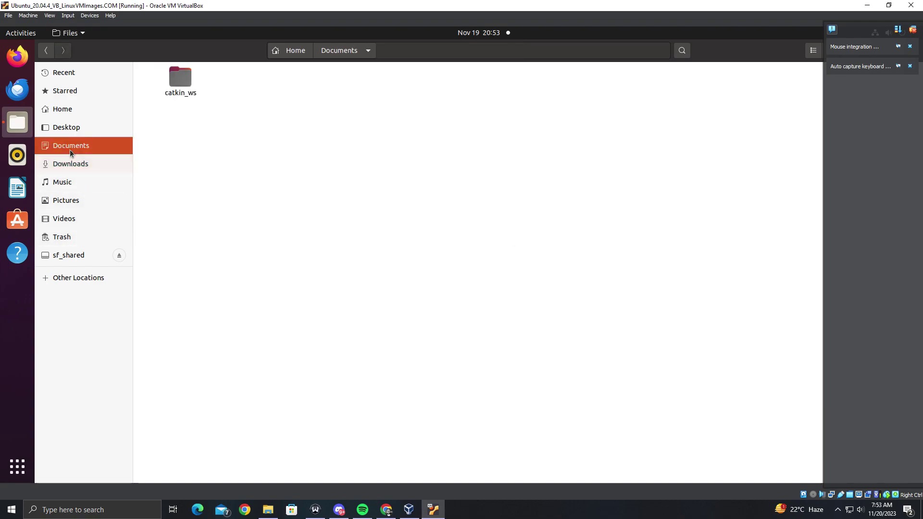
double_click(180, 88)
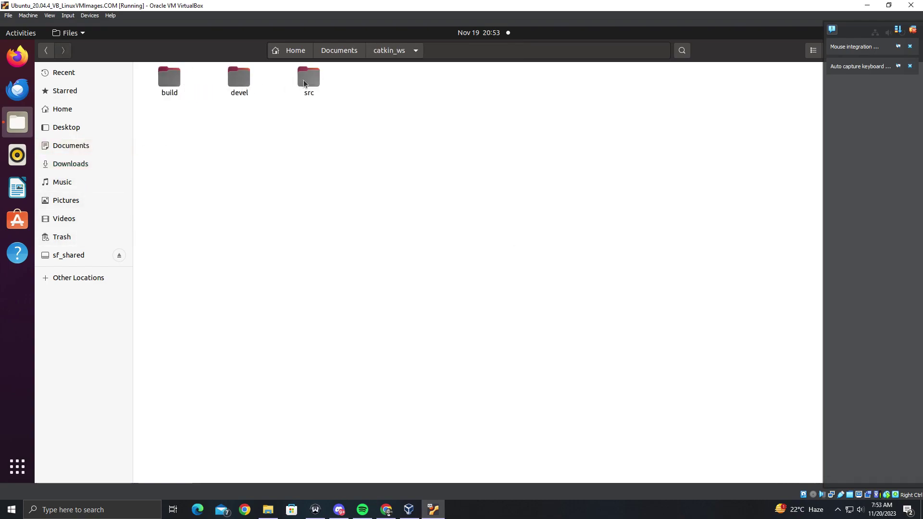
double_click(303, 83)
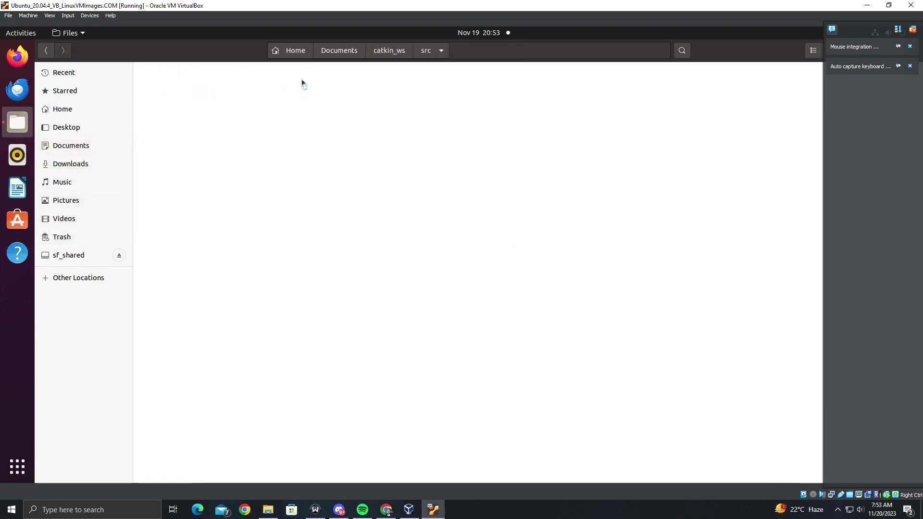
left_click(72, 256)
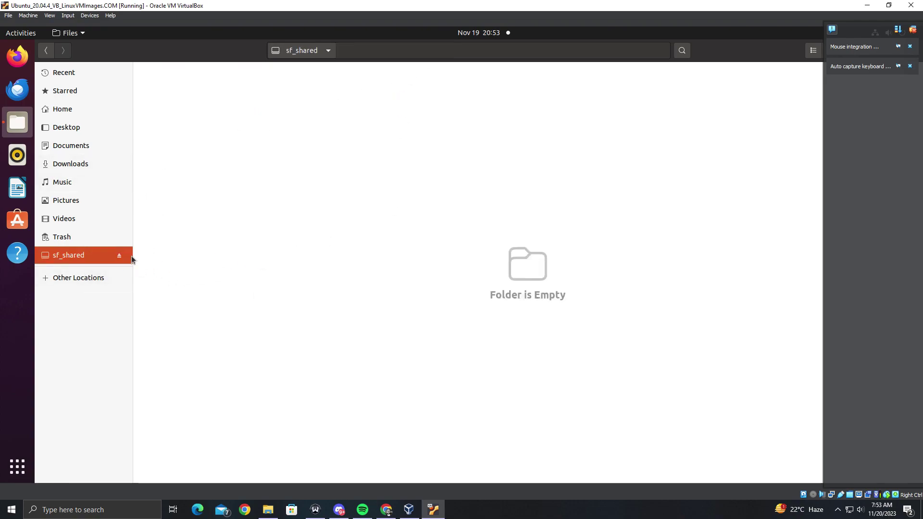
Step: Switch to Chrome and review the Turtle Bot slide in ROS_lab1_Installation, highlighting the cd commands for /media/sf_shared
left_click(386, 509)
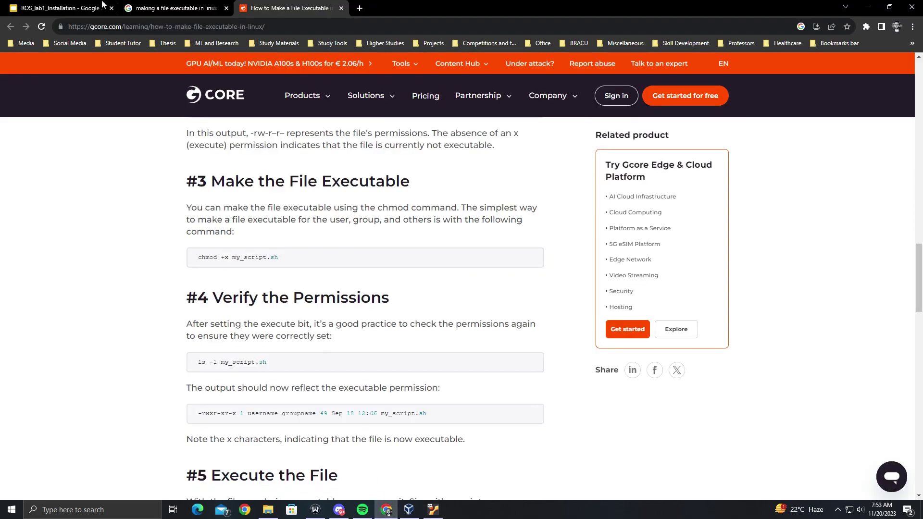
key("ctrl+1")
scroll(316, 295, "up", 1)
left_click(76, 224)
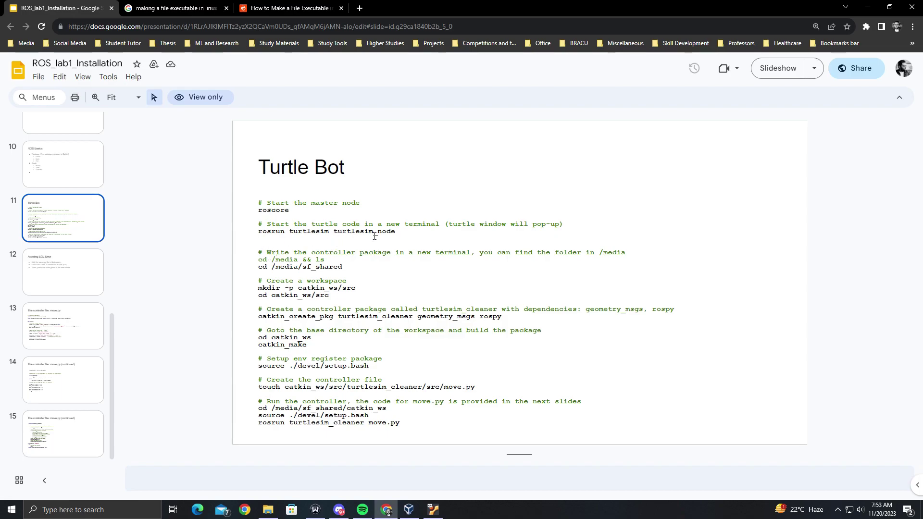
left_click_drag(257, 410, 373, 408)
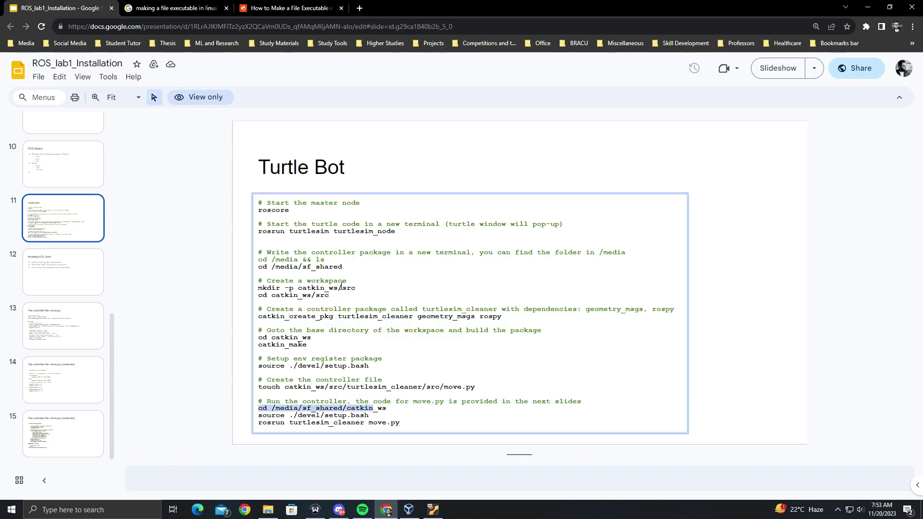
left_click_drag(347, 269, 255, 270)
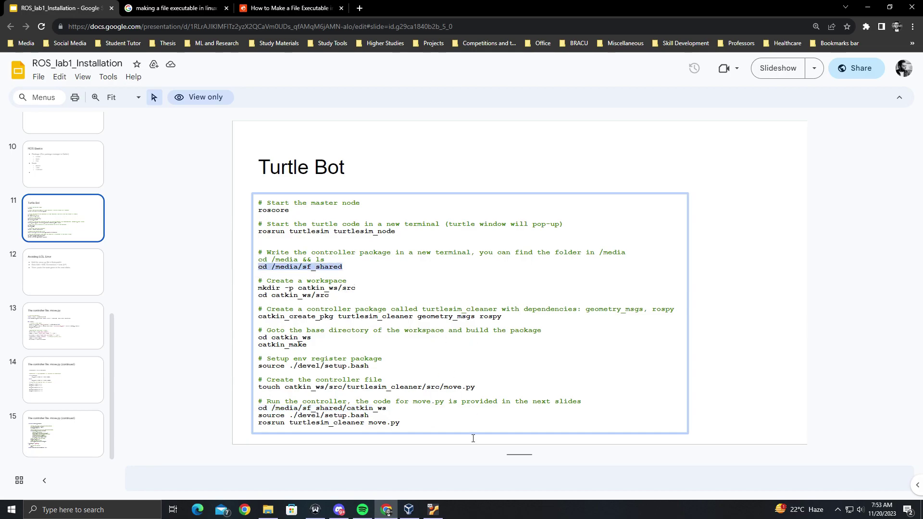
Step: Return to the Ubuntu machine, restore the file manager to a smaller window and open Documents/catkin_ws/src/turtlesim_cleaner/src
left_click(422, 497)
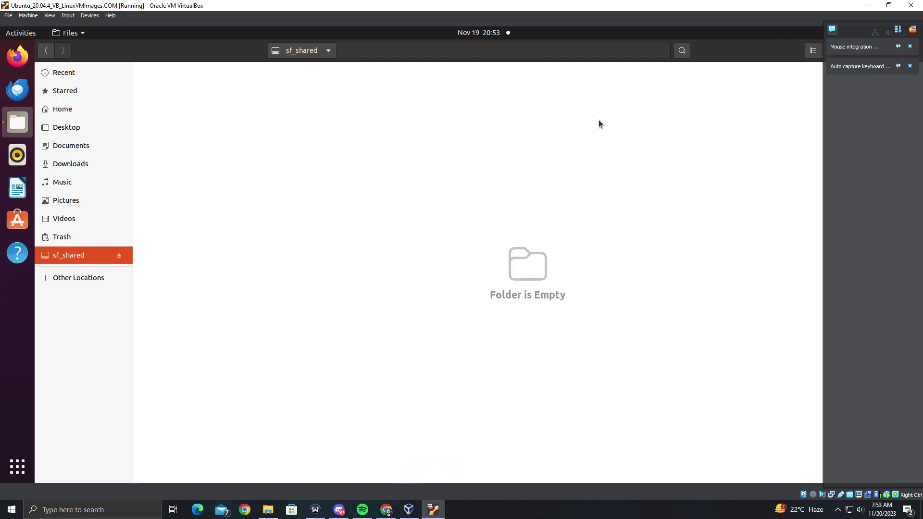
left_click_drag(749, 43, 700, 75)
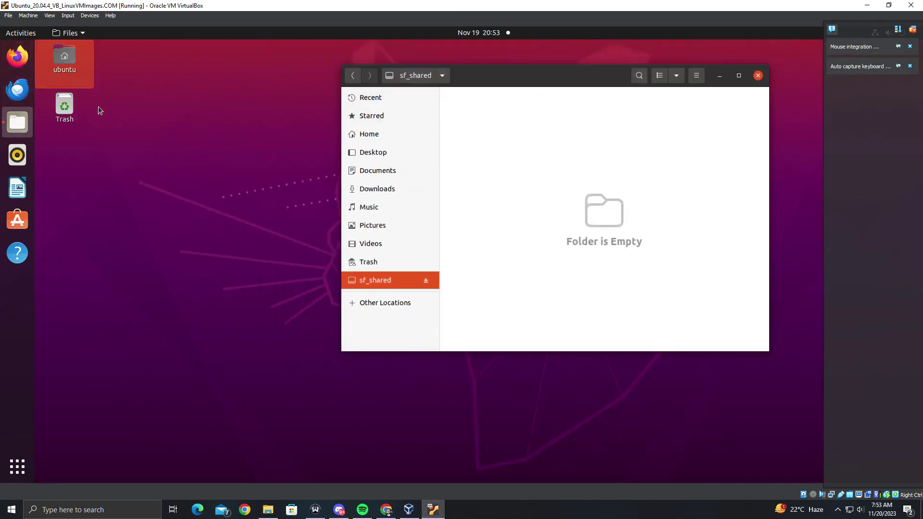
left_click(381, 172)
double_click(485, 116)
double_click(581, 110)
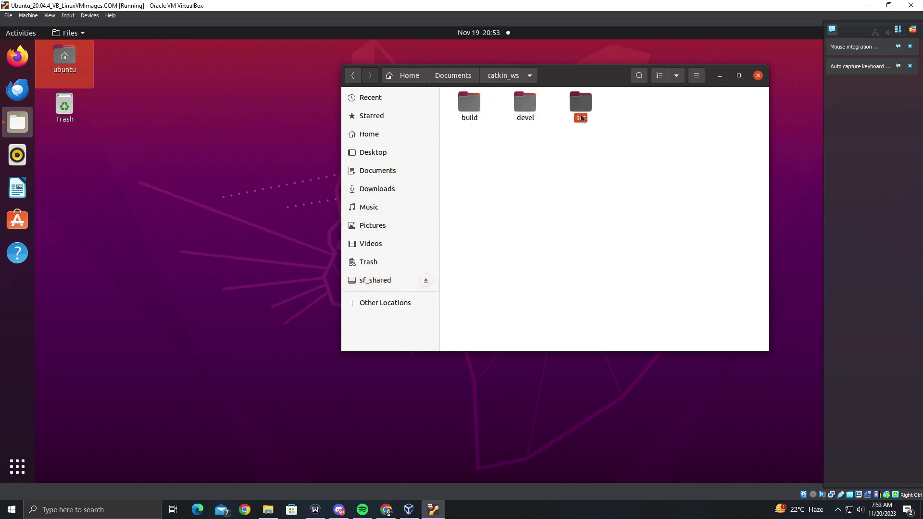
double_click(468, 109)
double_click(469, 108)
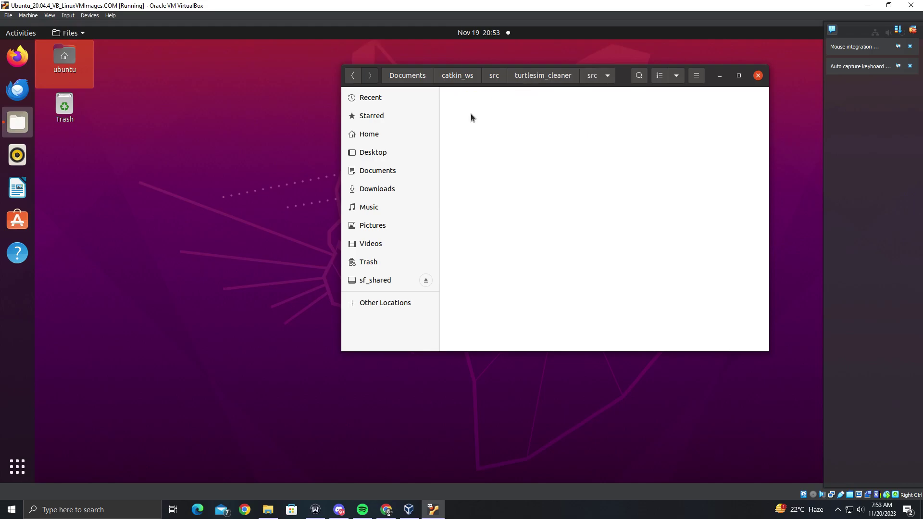
Step: Open move.py in Text Editor to view its code, then close the editor
left_click(478, 114)
right_click(478, 114)
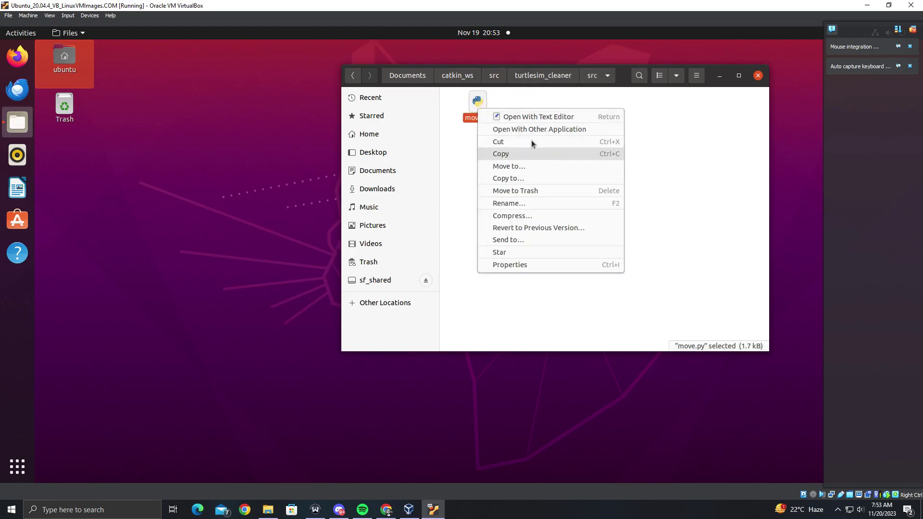
left_click(521, 120)
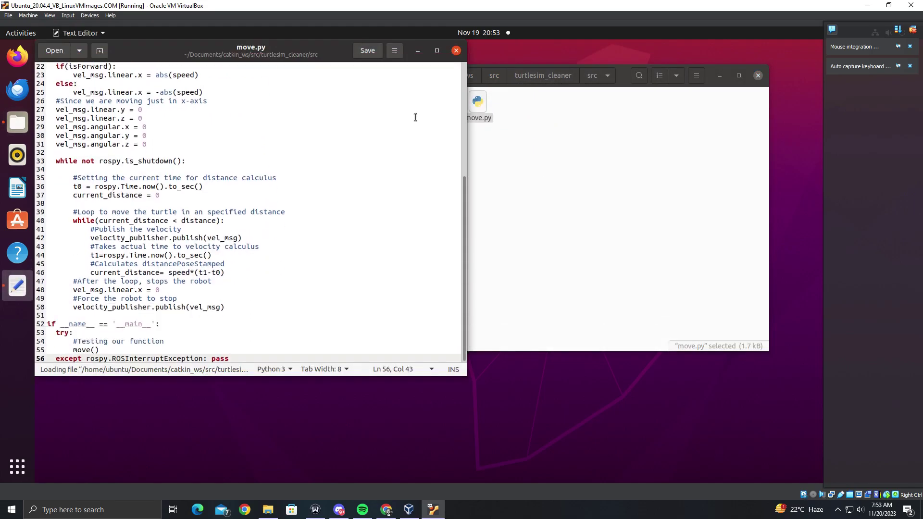
left_click(456, 50)
left_click(516, 159)
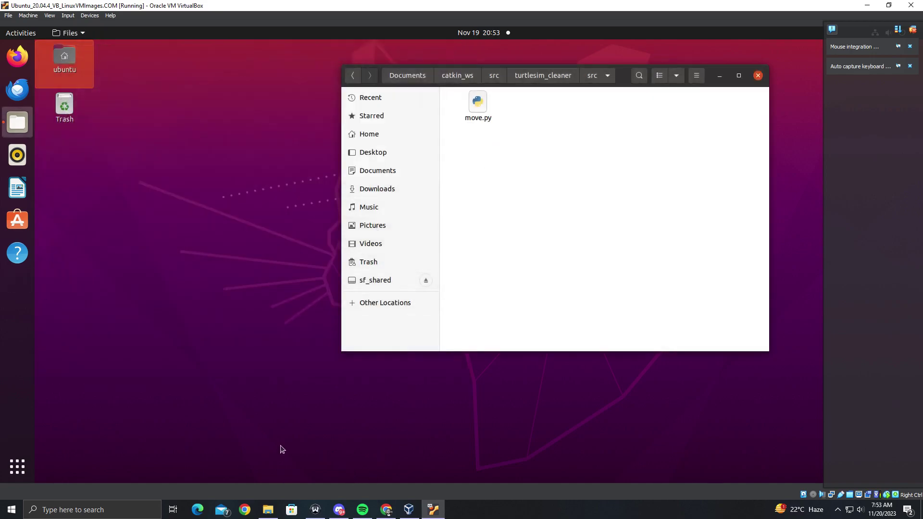
Step: Switch to Windows File Explorer and open Shared Folder/catkin_ws/src/turtlesim_cleaner/src inside Virtual Box Back up
left_click(267, 509)
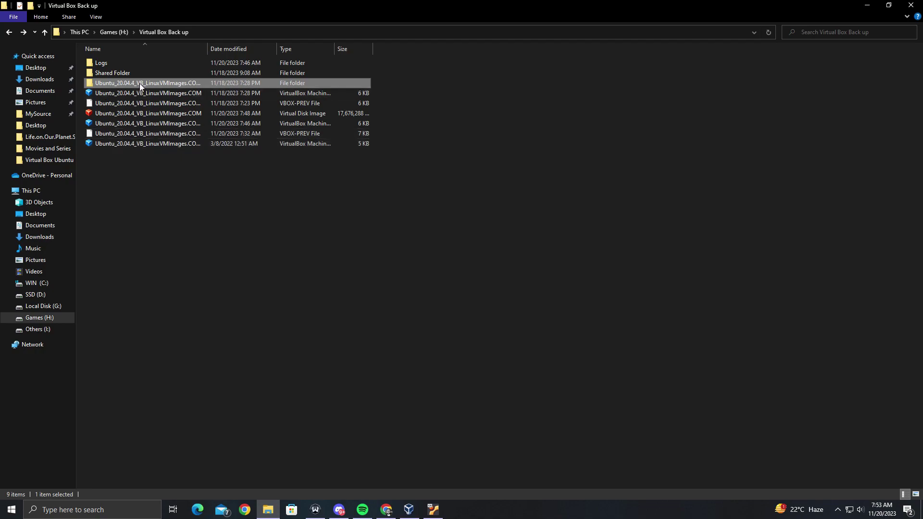
double_click(134, 72)
double_click(119, 65)
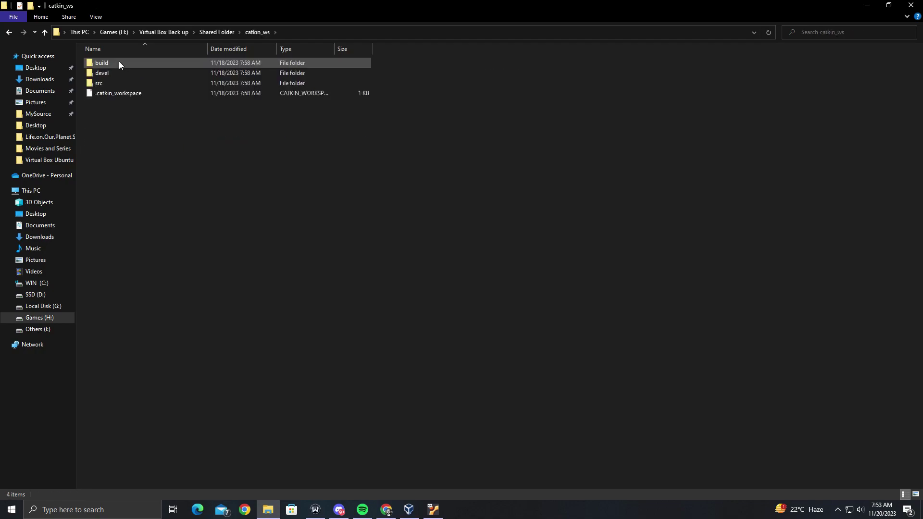
double_click(118, 81)
double_click(117, 63)
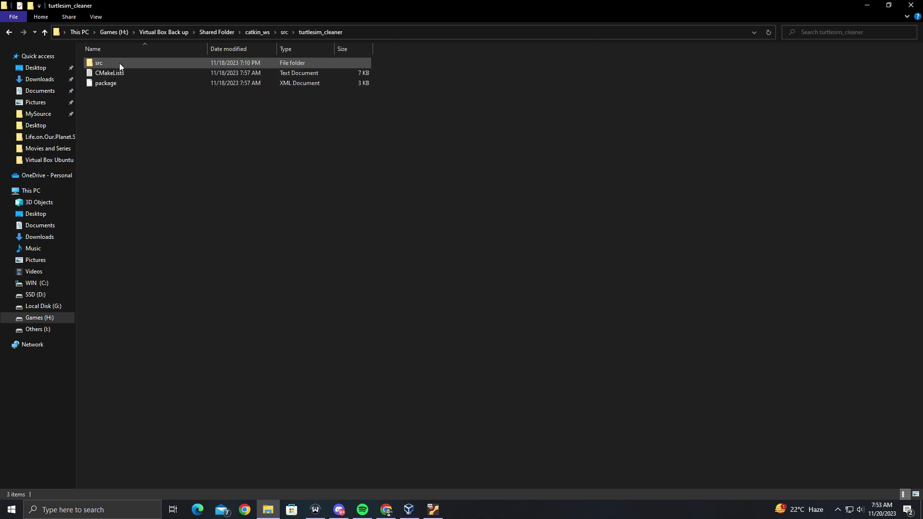
double_click(116, 62)
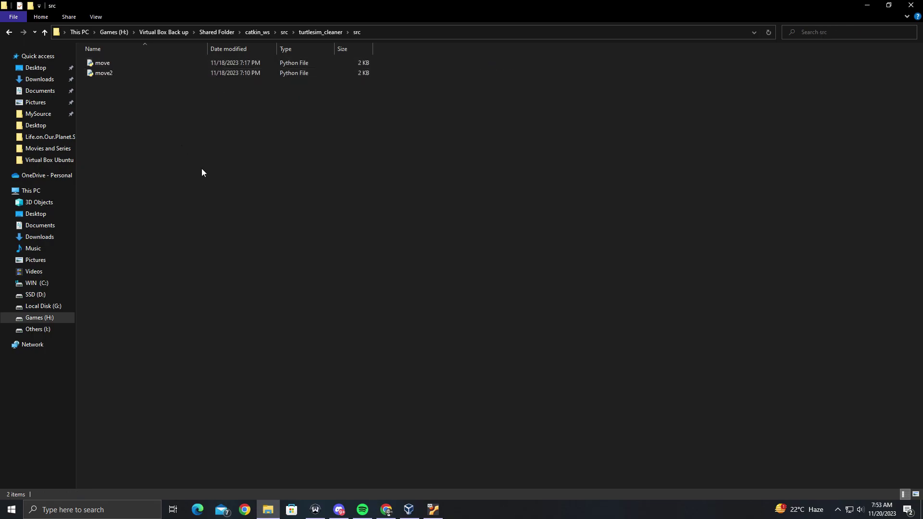
Step: Open the shared folder's move Python file in Notepad, look through its code to the end, and close it
right_click(96, 66)
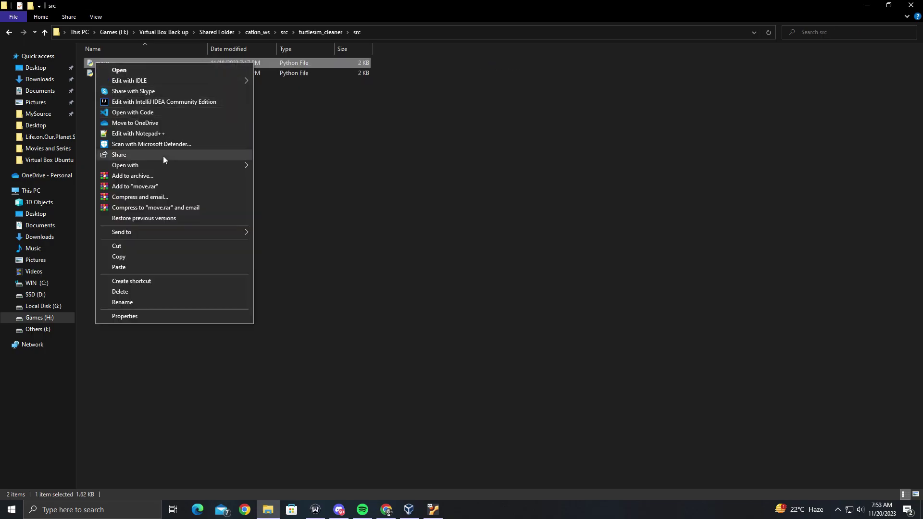
mouse_move(217, 165)
left_click(279, 165)
left_click(555, 294)
scroll(552, 308, "down", 10)
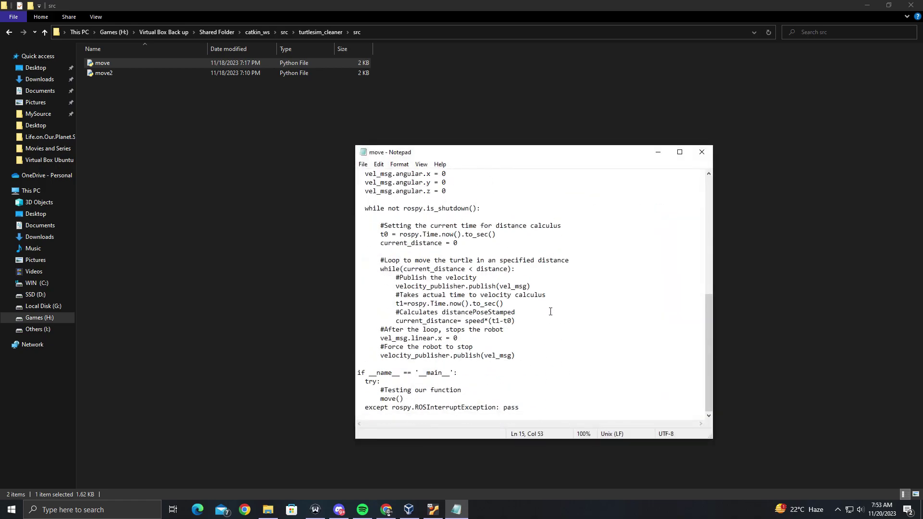
left_click(701, 152)
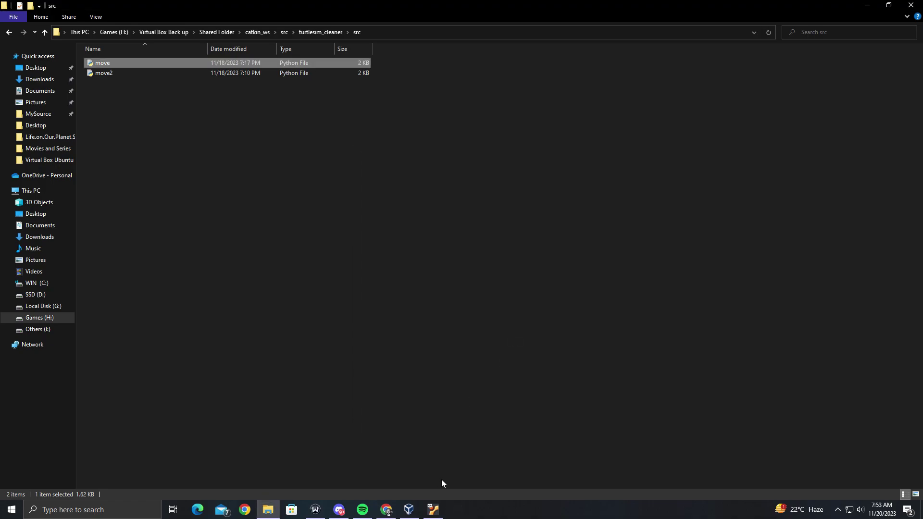
left_click(431, 509)
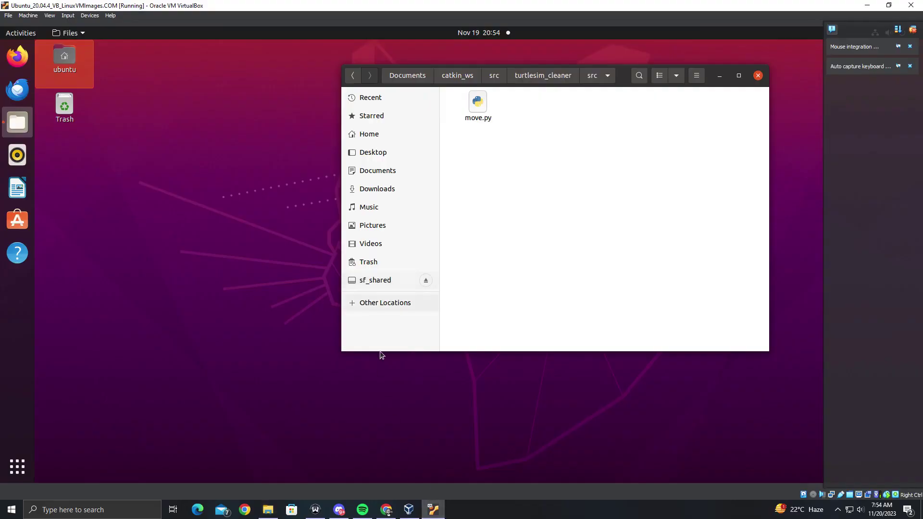
left_click(432, 509)
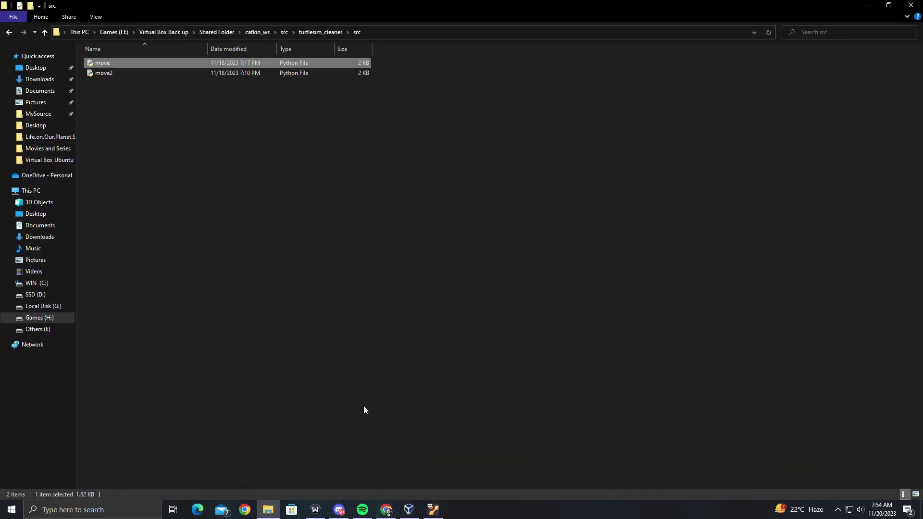
left_click(432, 509)
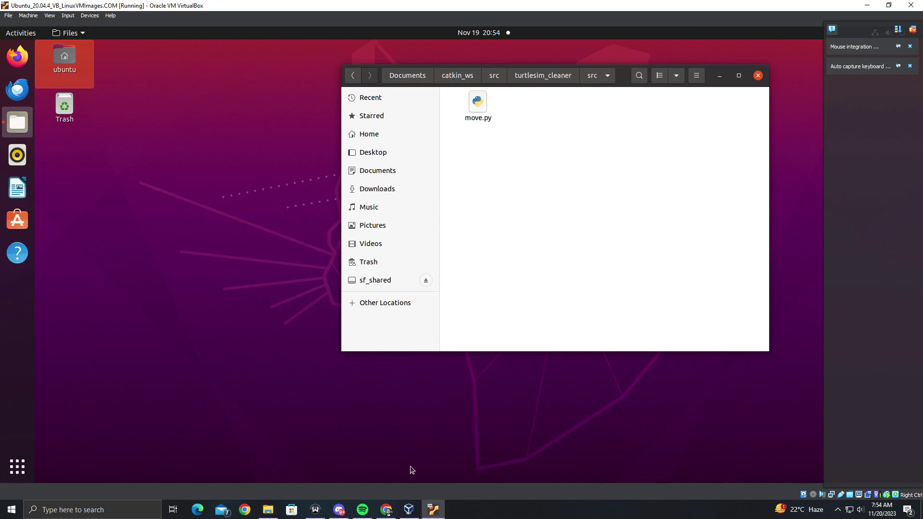
Step: Go back to Windows File Explorer and reopen the move Python file in Notepad to examine its input prompts
left_click(267, 508)
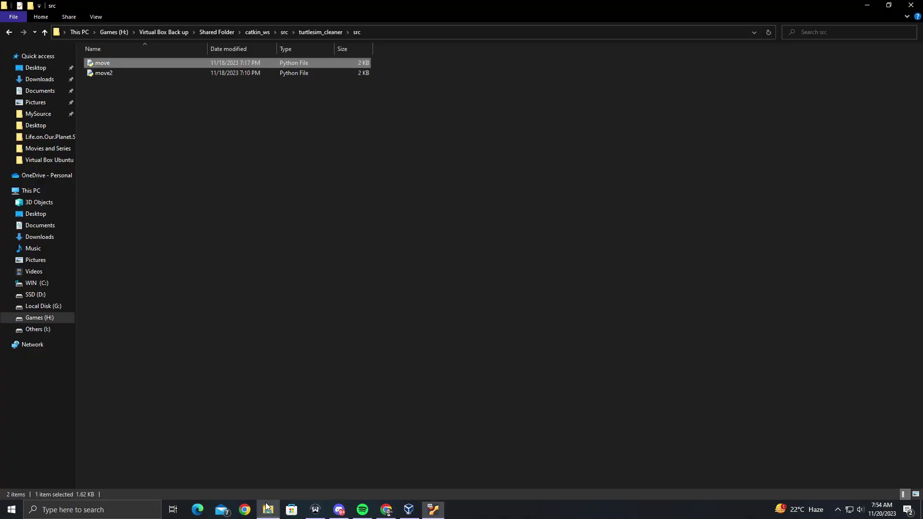
right_click(103, 63)
mouse_move(226, 166)
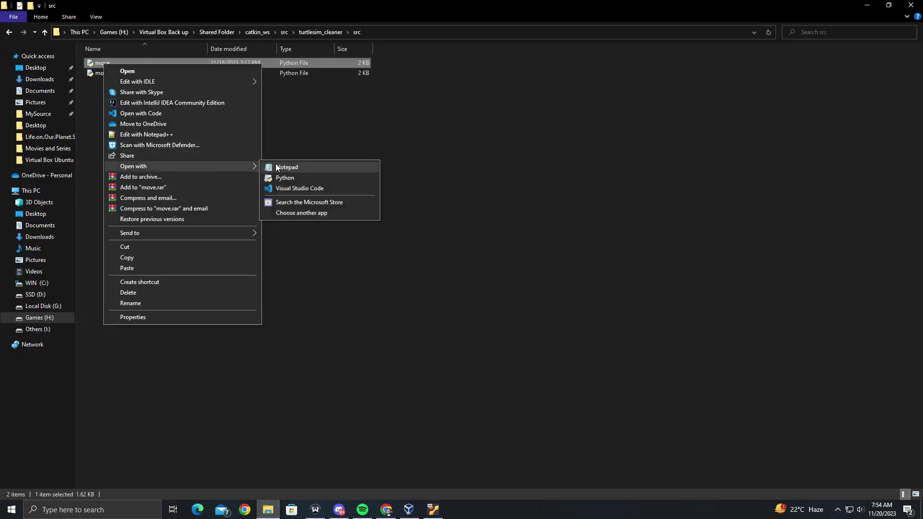
left_click(284, 166)
left_click(474, 263)
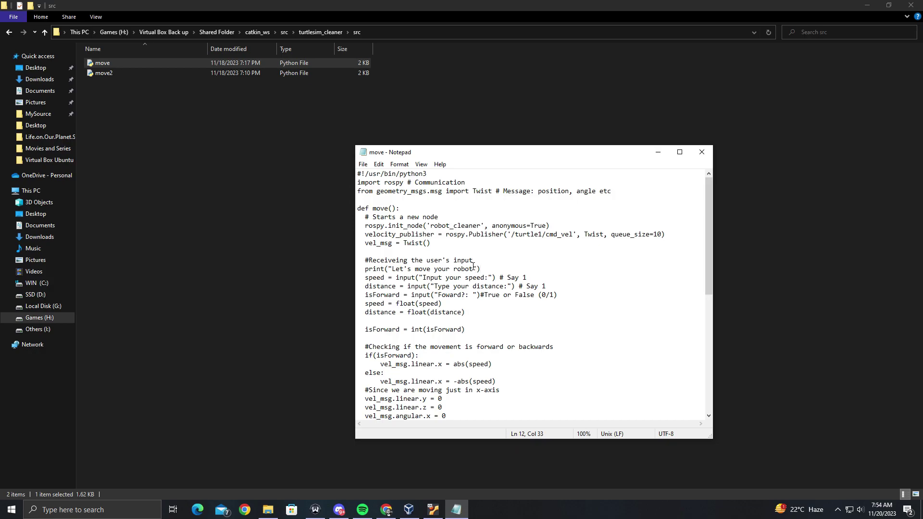
Step: Close the move file in Notepad
left_click(702, 152)
right_click(91, 65)
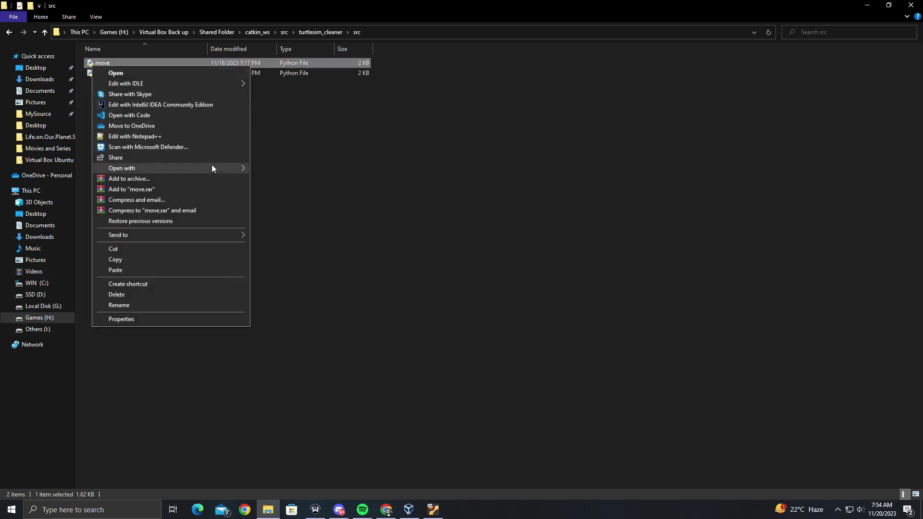
mouse_move(243, 168)
left_click(306, 214)
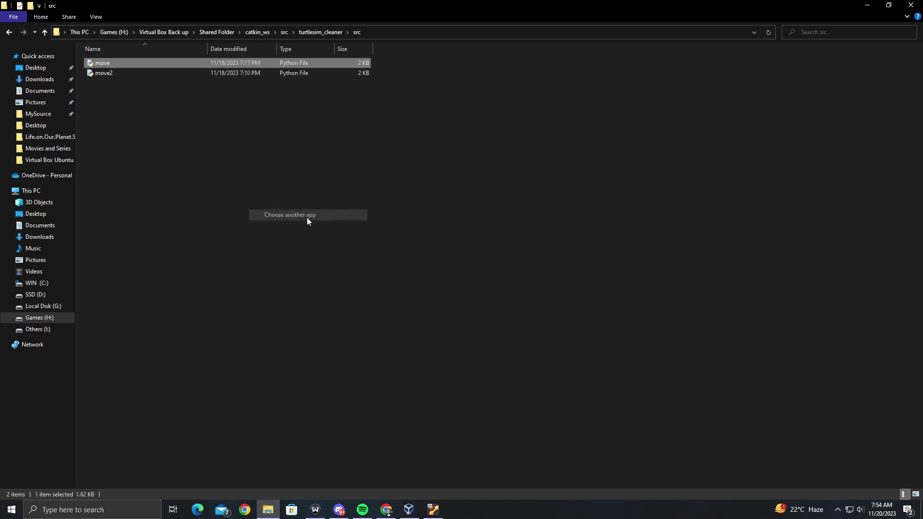
left_click(408, 298)
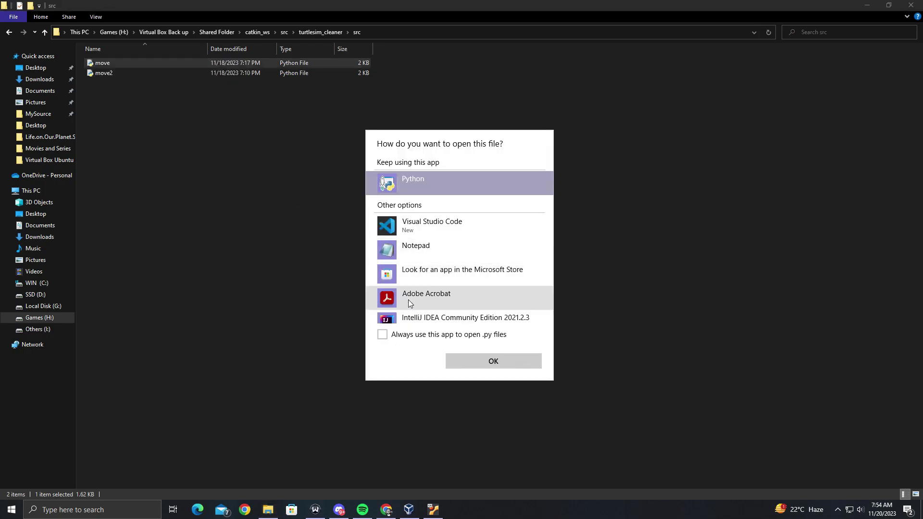
scroll(428, 269, "down", 6)
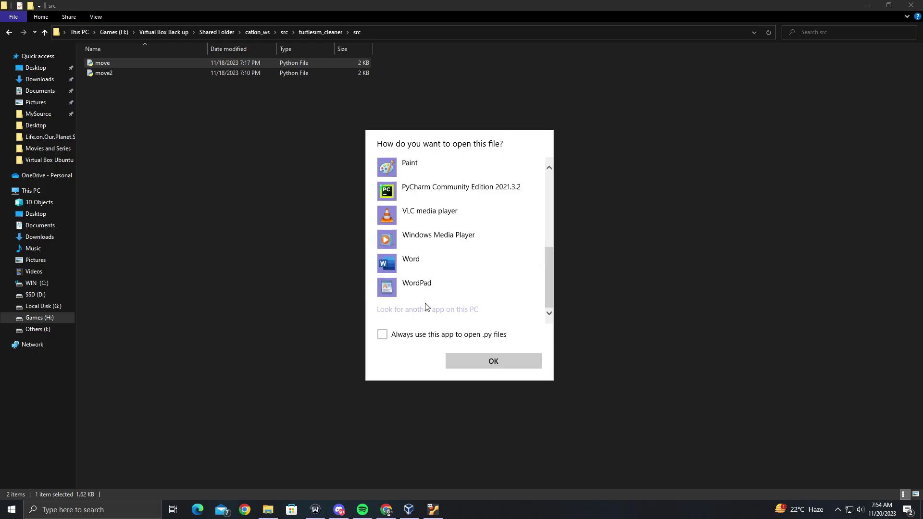
scroll(428, 260, "up", 6)
scroll(425, 247, "down", 5)
left_click(418, 264)
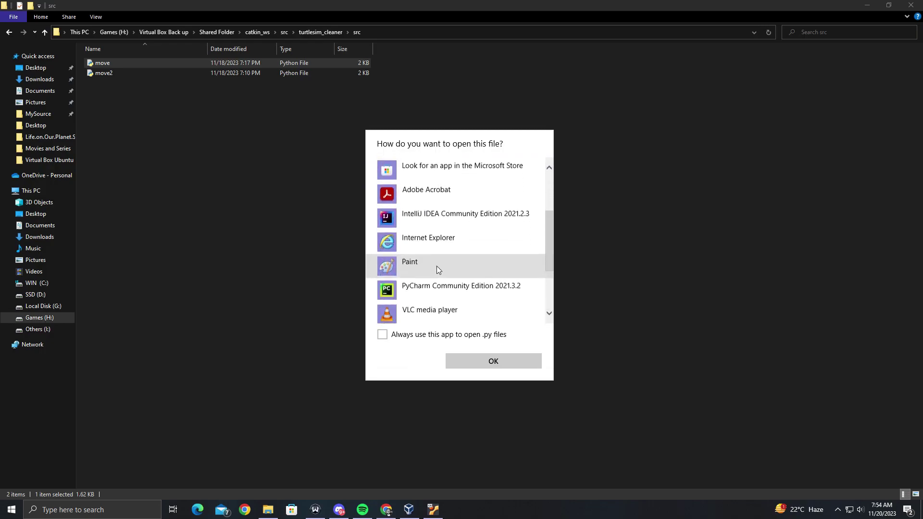
left_click(490, 362)
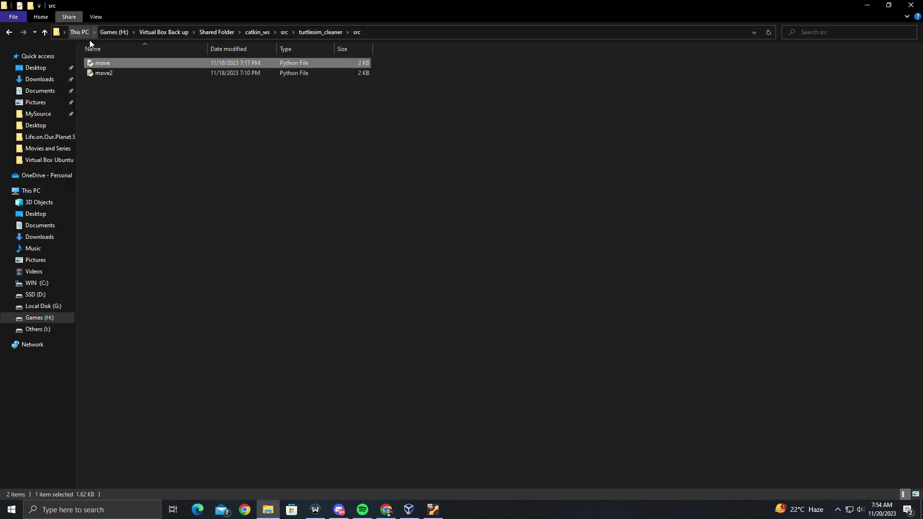
Step: Open the shared folder's move Python file in Notepad++ and look through its code to the end
right_click(101, 62)
left_click(147, 133)
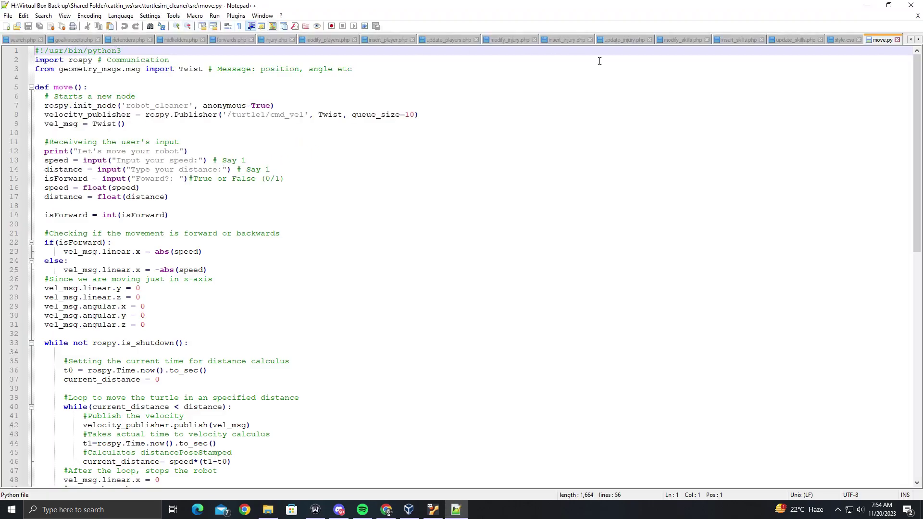
scroll(347, 259, "down", 6)
scroll(236, 214, "up", 6)
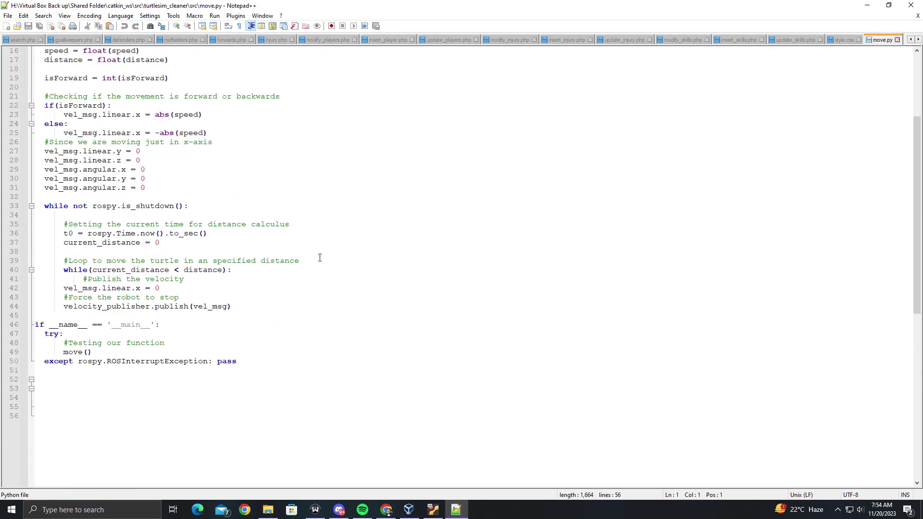
Step: Check the EOL Conversion options for move.py in Notepad++ without converting the file
left_click(24, 17)
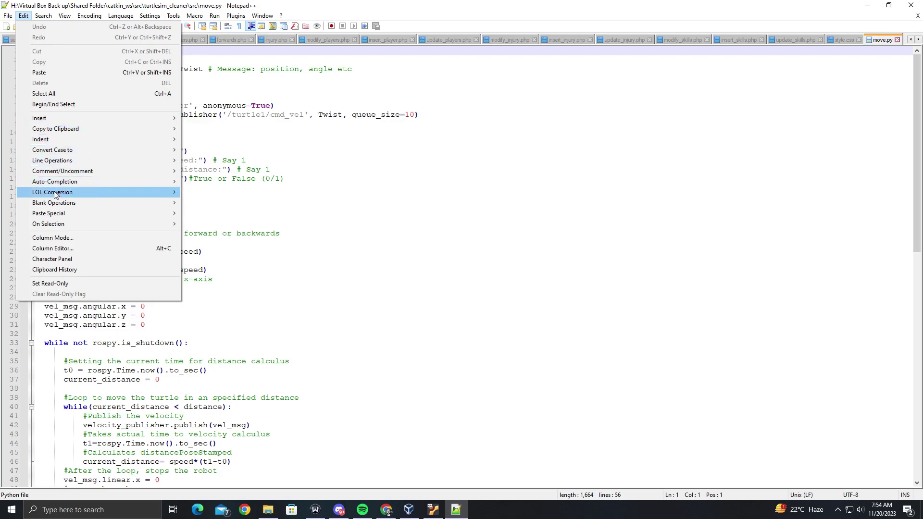
mouse_move(121, 191)
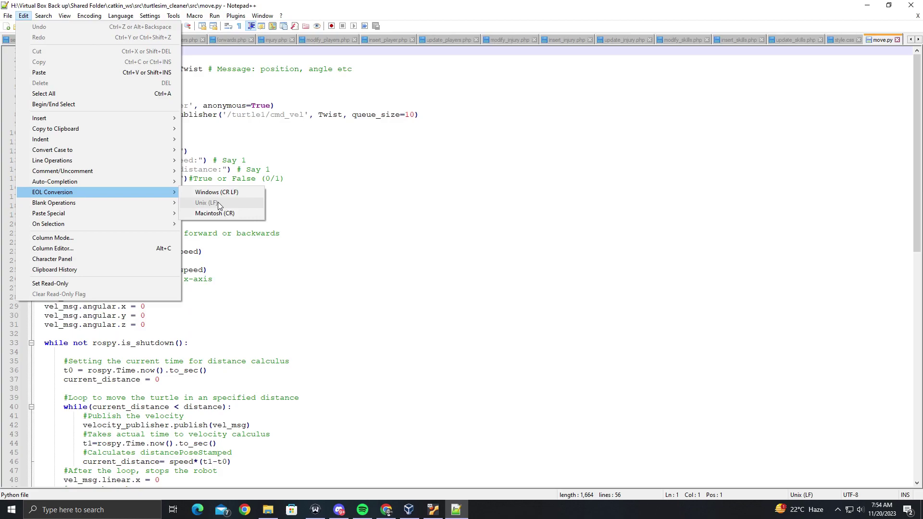
left_click(365, 205)
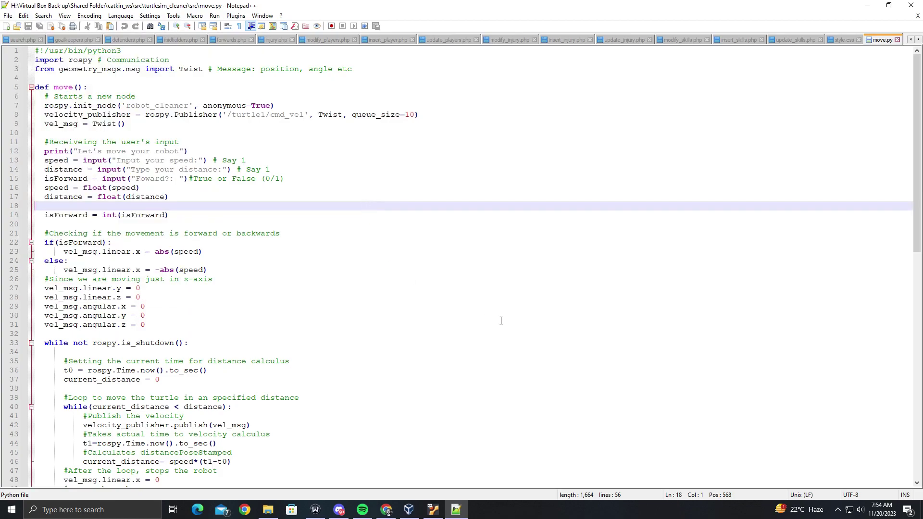
Step: Switch to the Ubuntu virtual machine, view the sf_shared folder, and return to the turtlesim_cleaner src folder
left_click(433, 509)
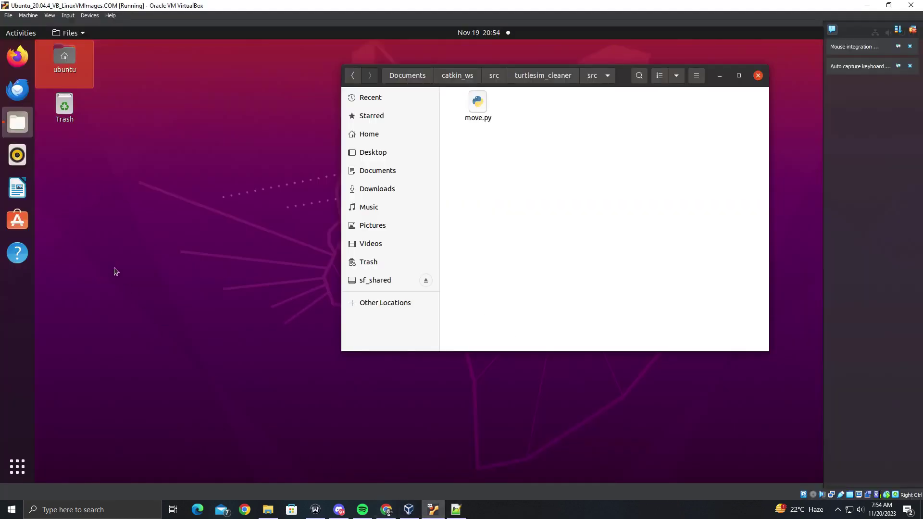
left_click(377, 280)
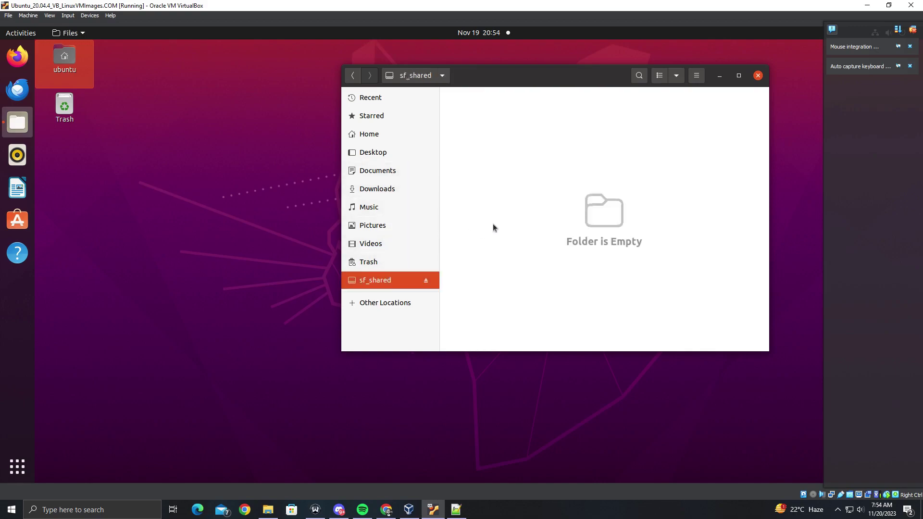
key("alt+Left")
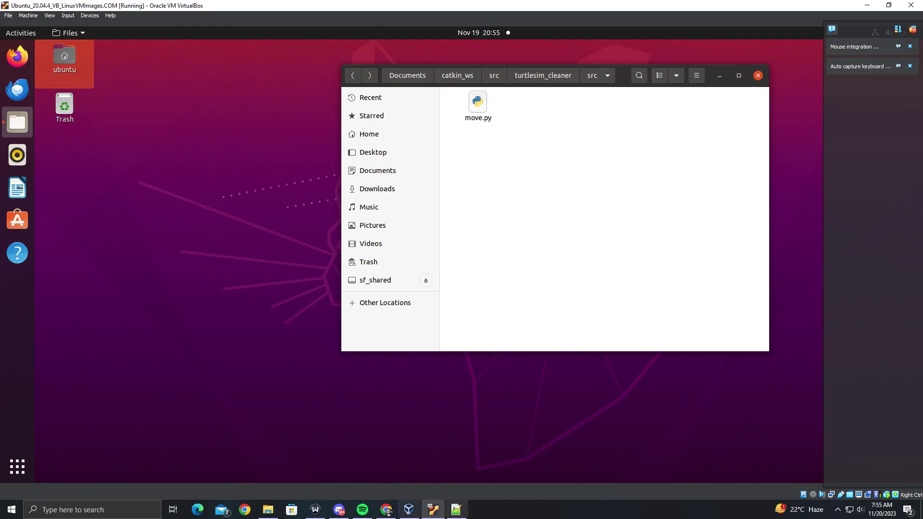
Step: Switch back to Notepad++ and look over the move.py code from start to end
left_click(456, 510)
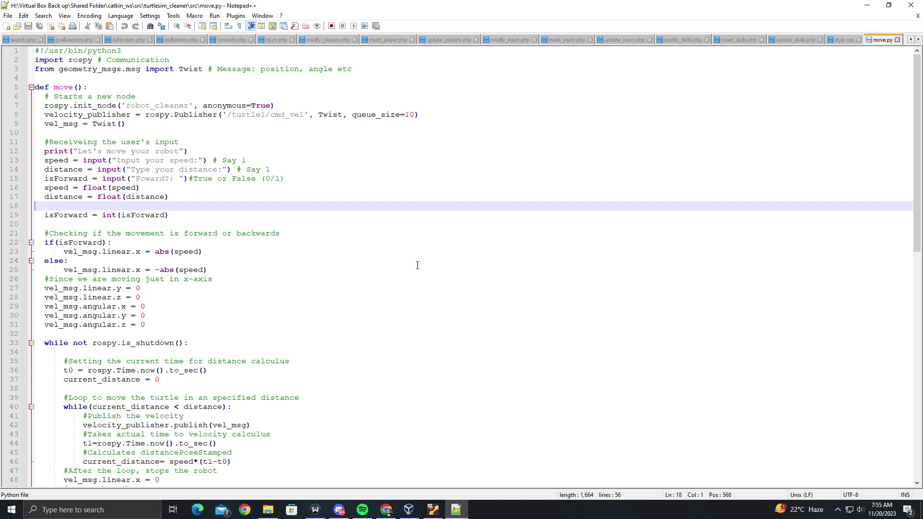
scroll(417, 265, "down", 7)
scroll(416, 279, "up", 7)
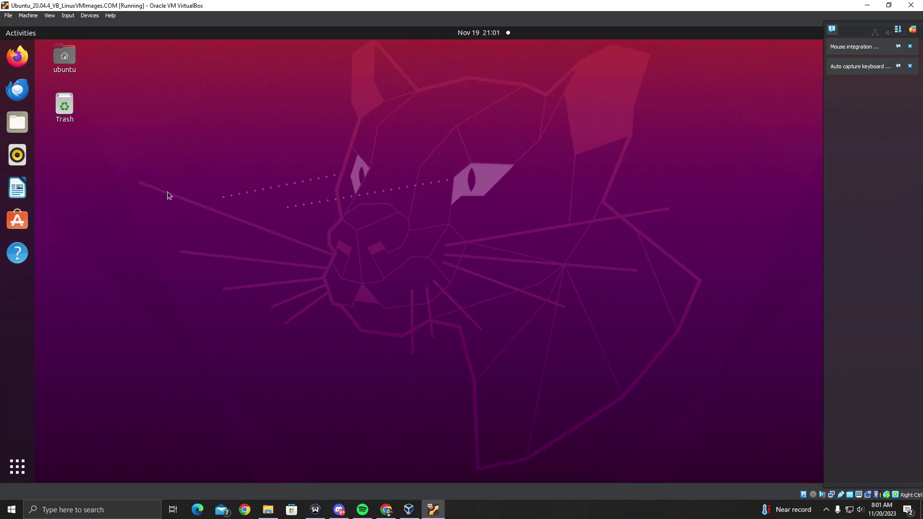
Step: Open a terminal in the Ubuntu virtual machine and start roscore
key("ctrl+alt+t")
type("roscore")
key("Return")
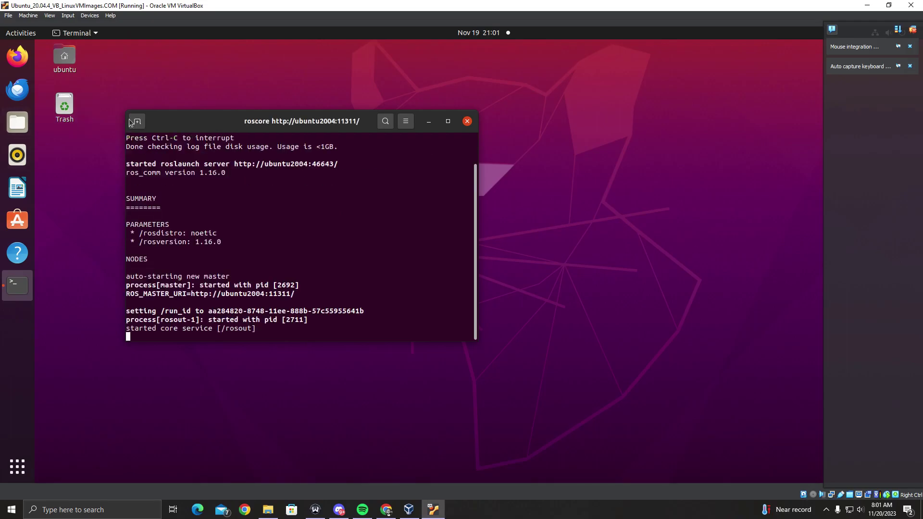
Step: Start the simulator in a second terminal tab with rosrun turtlesim turtlesim_node
left_click(132, 122)
key("Up")
key("Up")
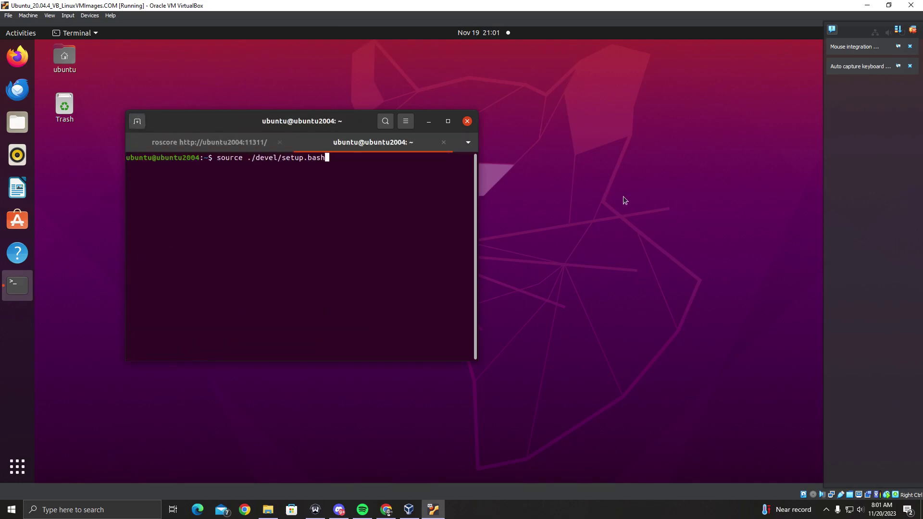
key("Up")
key("Up")
key("Up")
key("Down")
key("Down")
key("Down")
key("Down")
key("Up")
key("Up")
key("Up")
key("Up")
key("Up")
key("Up")
key("Return")
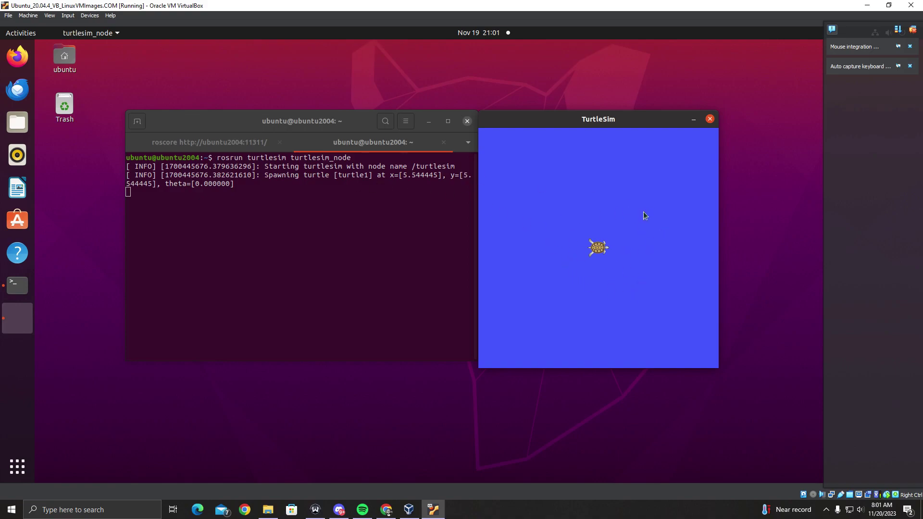
Step: In a third terminal tab, go to Documents, list its contents, and change into catkin_ws/
left_click(139, 123)
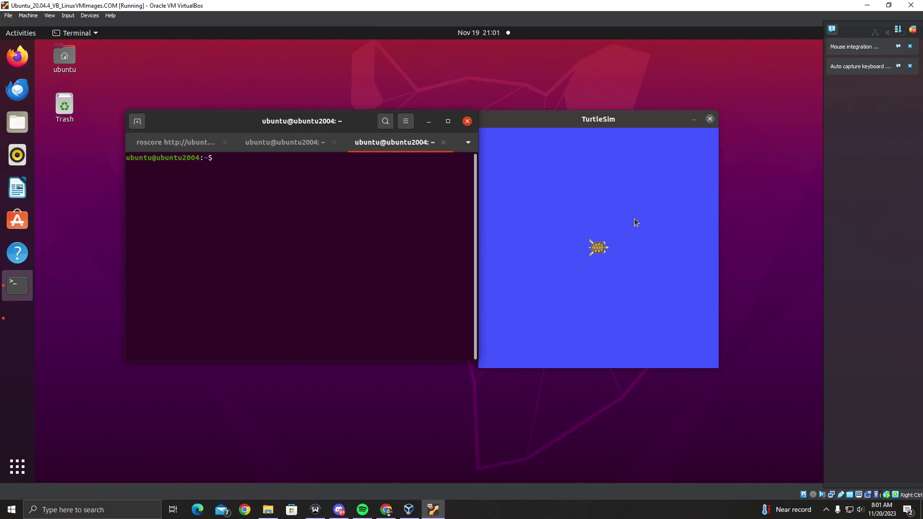
type("cd Documents")
key("Return")
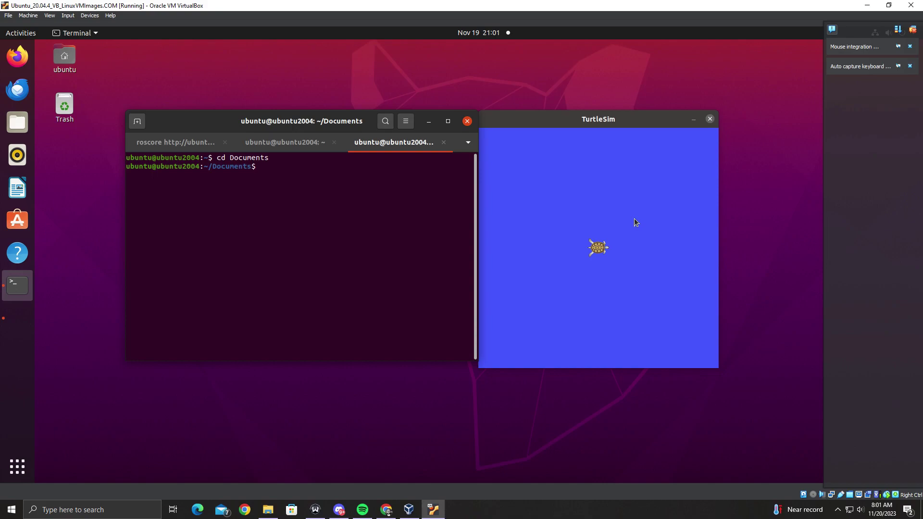
type("ls")
key("Return")
type("cd ")
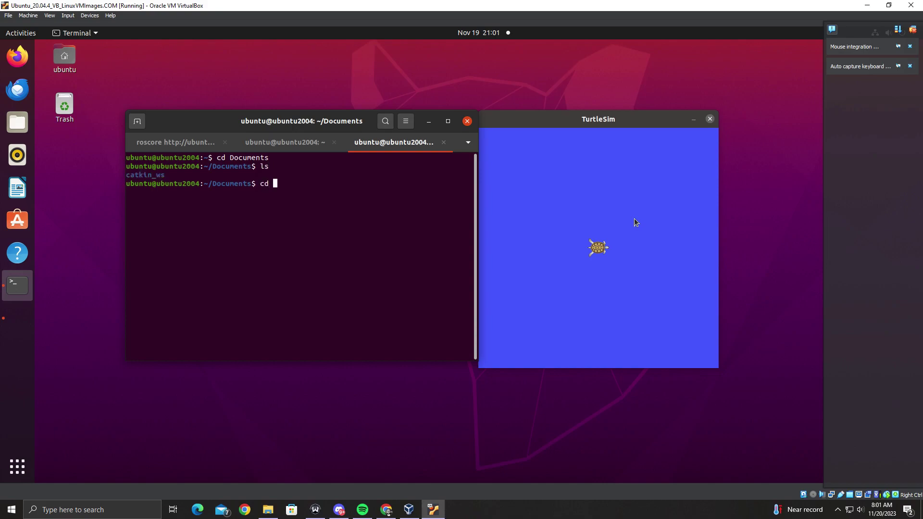
type("catkin_ws/")
key("Return")
Step: Source the workspace setup with source ./devel/setup.bash in catkin_ws
key("Up")
key("Up")
key("Up")
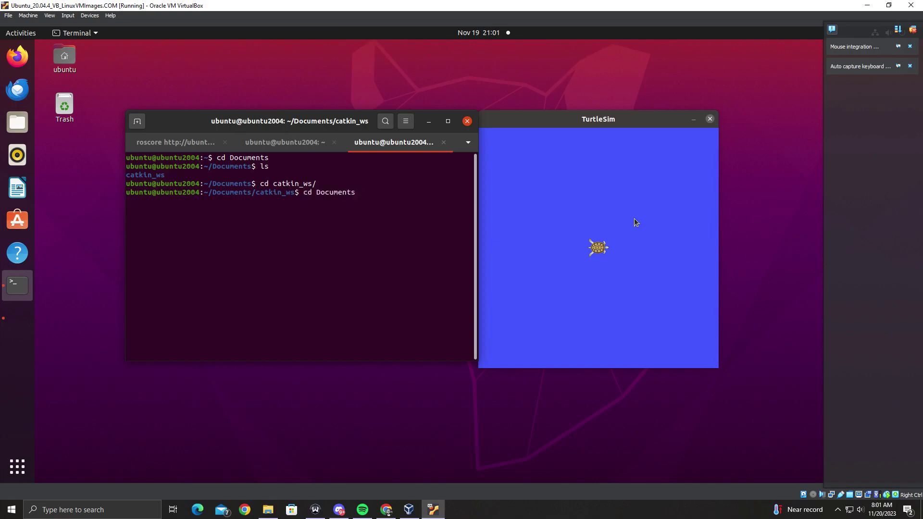
key("Up")
key("Up")
key("Return")
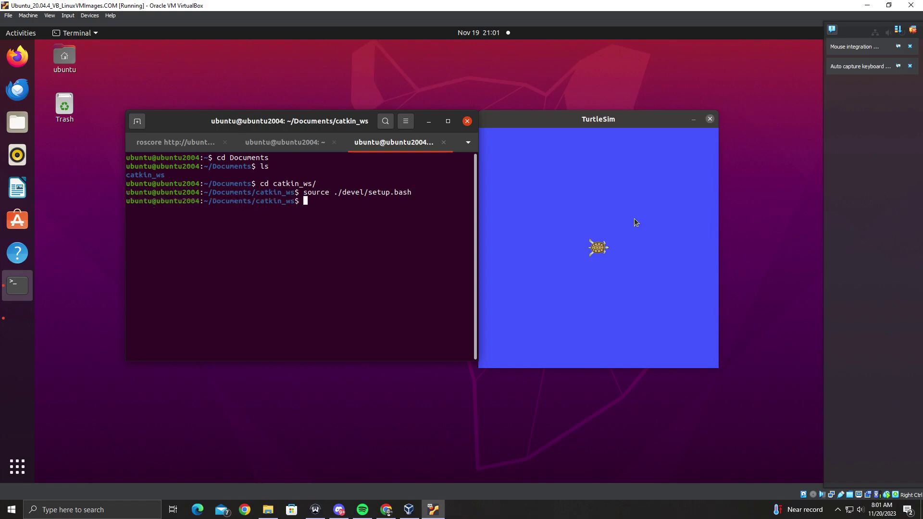
Step: Run rosrun turtlesim_cleaner move.py with speed 8, distance 5 and forward 0, and move the terminal away from the TurtleSim window
key("Up")
key("Up")
key("Up")
key("Up")
key("Up")
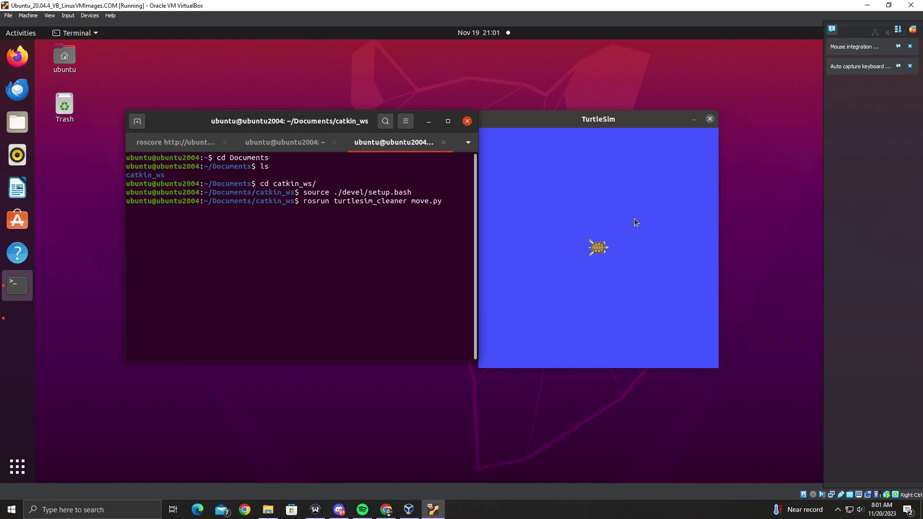
key("Return")
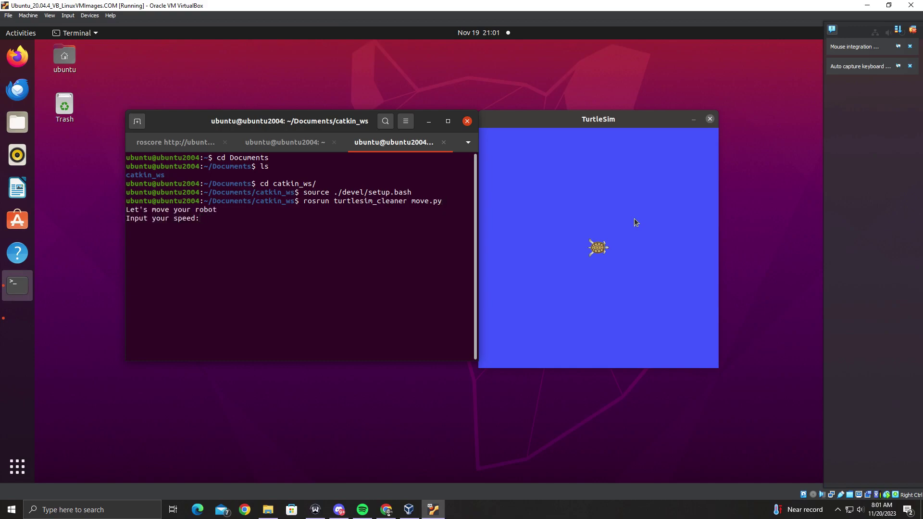
type("8")
key("Return")
type("5")
key("Return")
type("0")
key("Return")
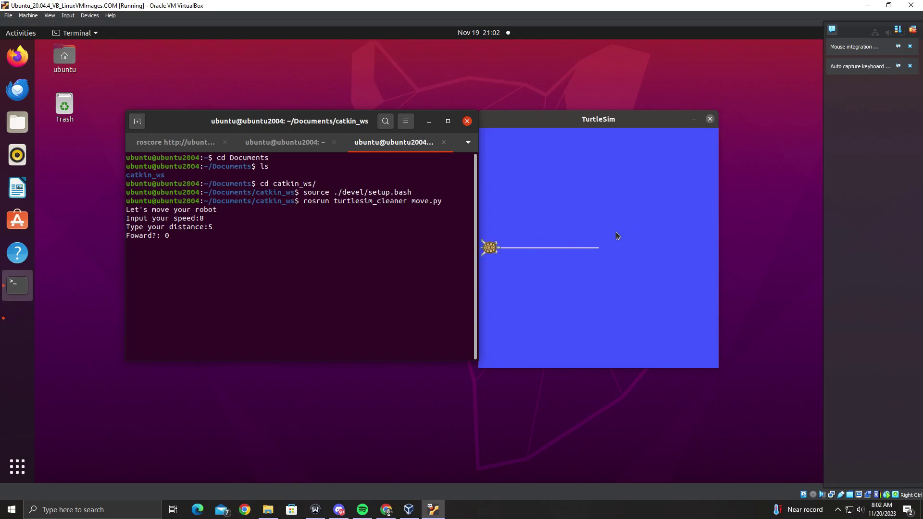
left_click_drag(346, 120, 313, 110)
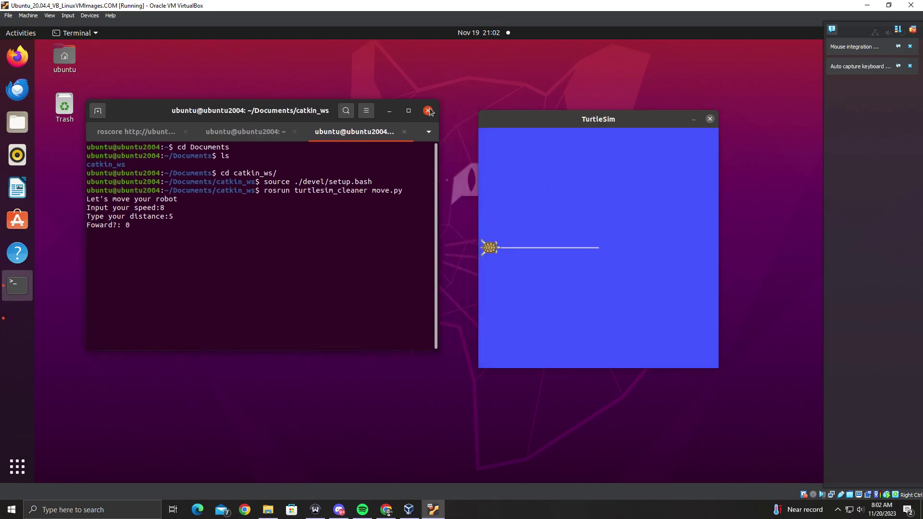